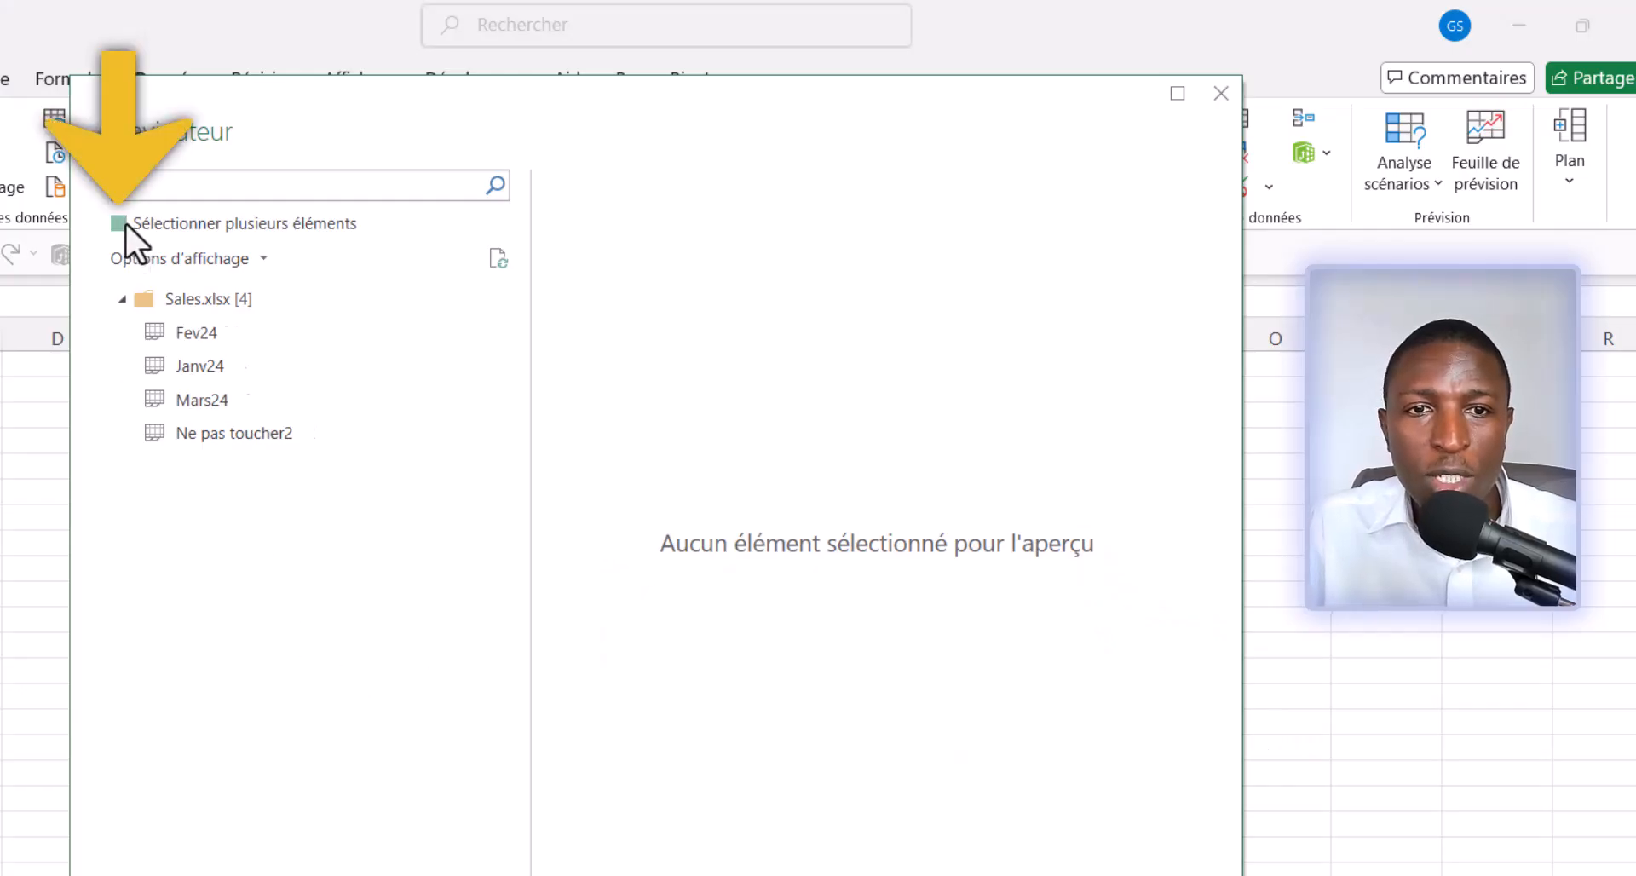
{"action": "left_click", "coordinate": [123, 226]}
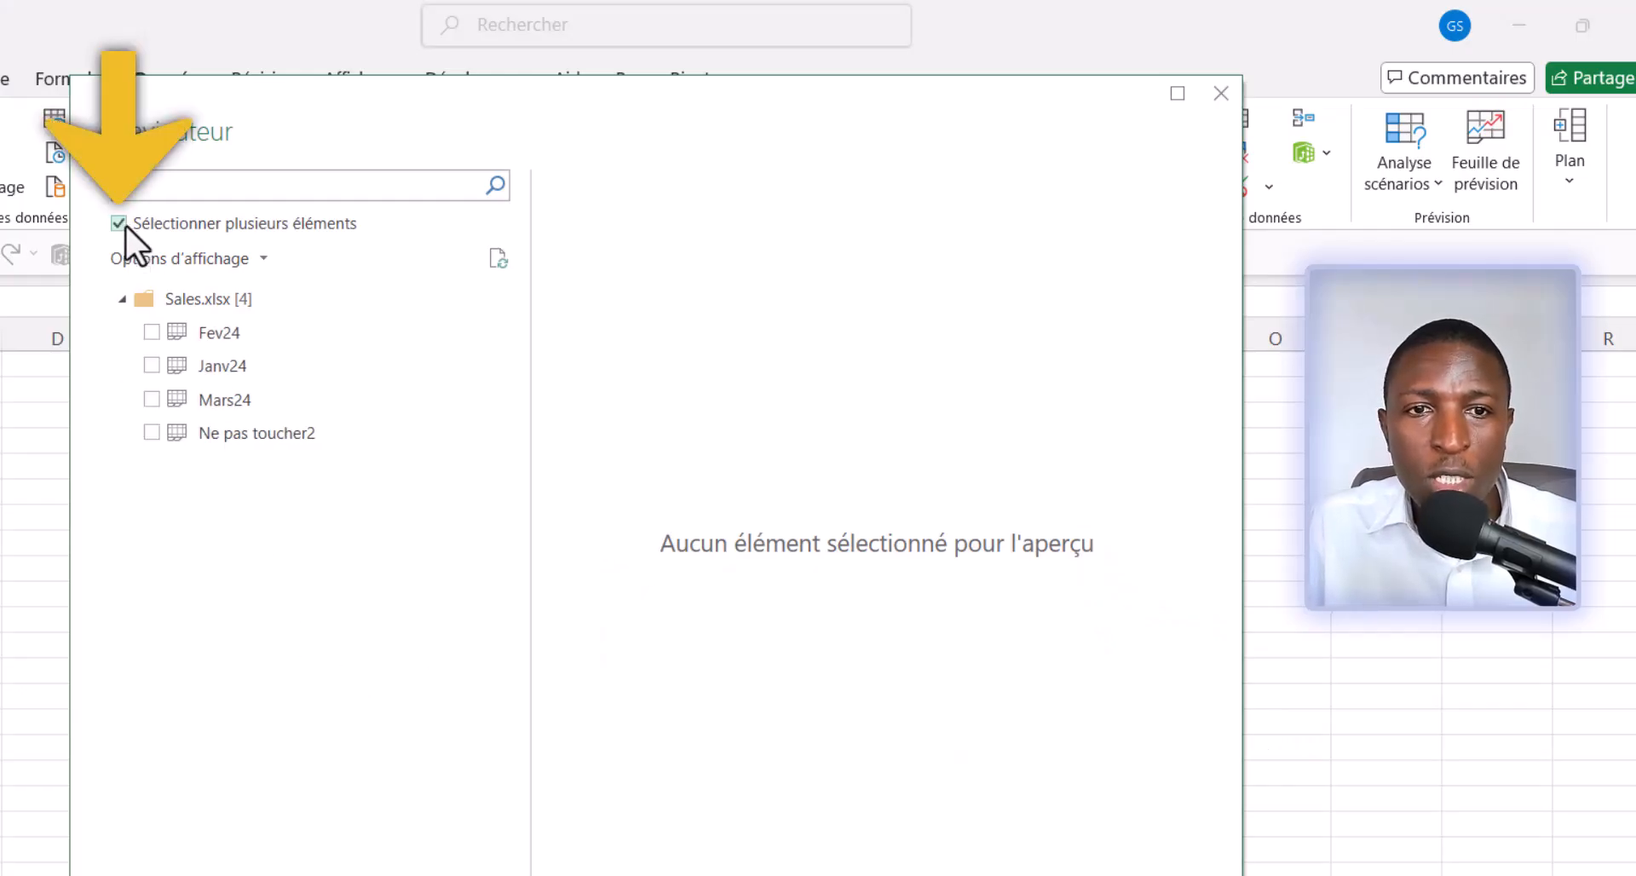
{"action": "left_click", "coordinate": [151, 333]}
{"action": "left_click", "coordinate": [150, 365]}
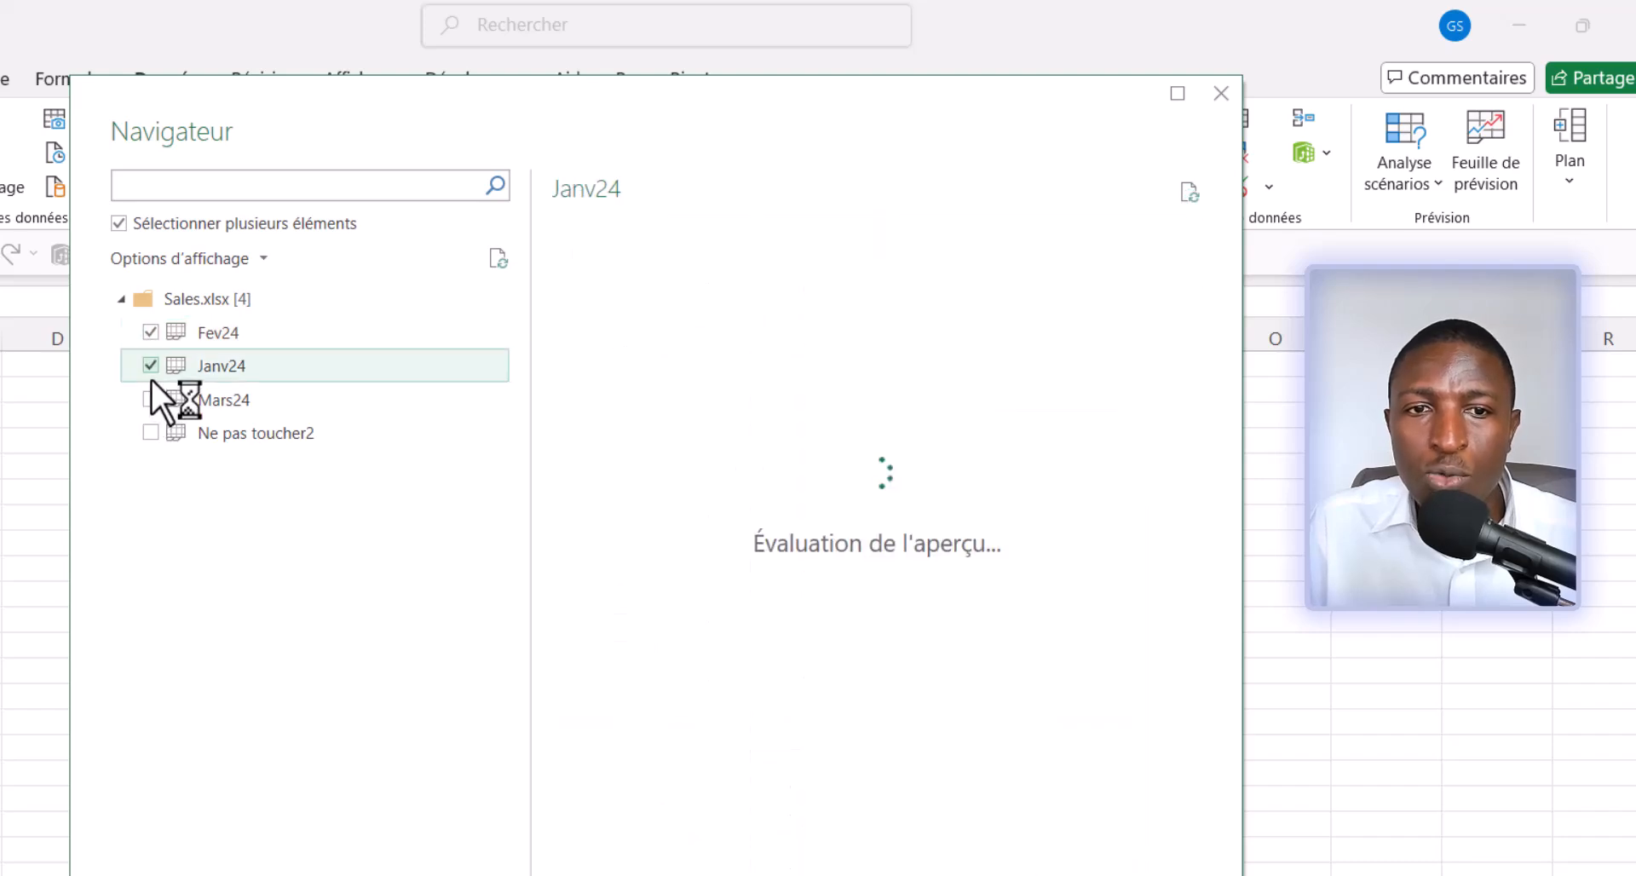
{"action": "left_click", "coordinate": [151, 400]}
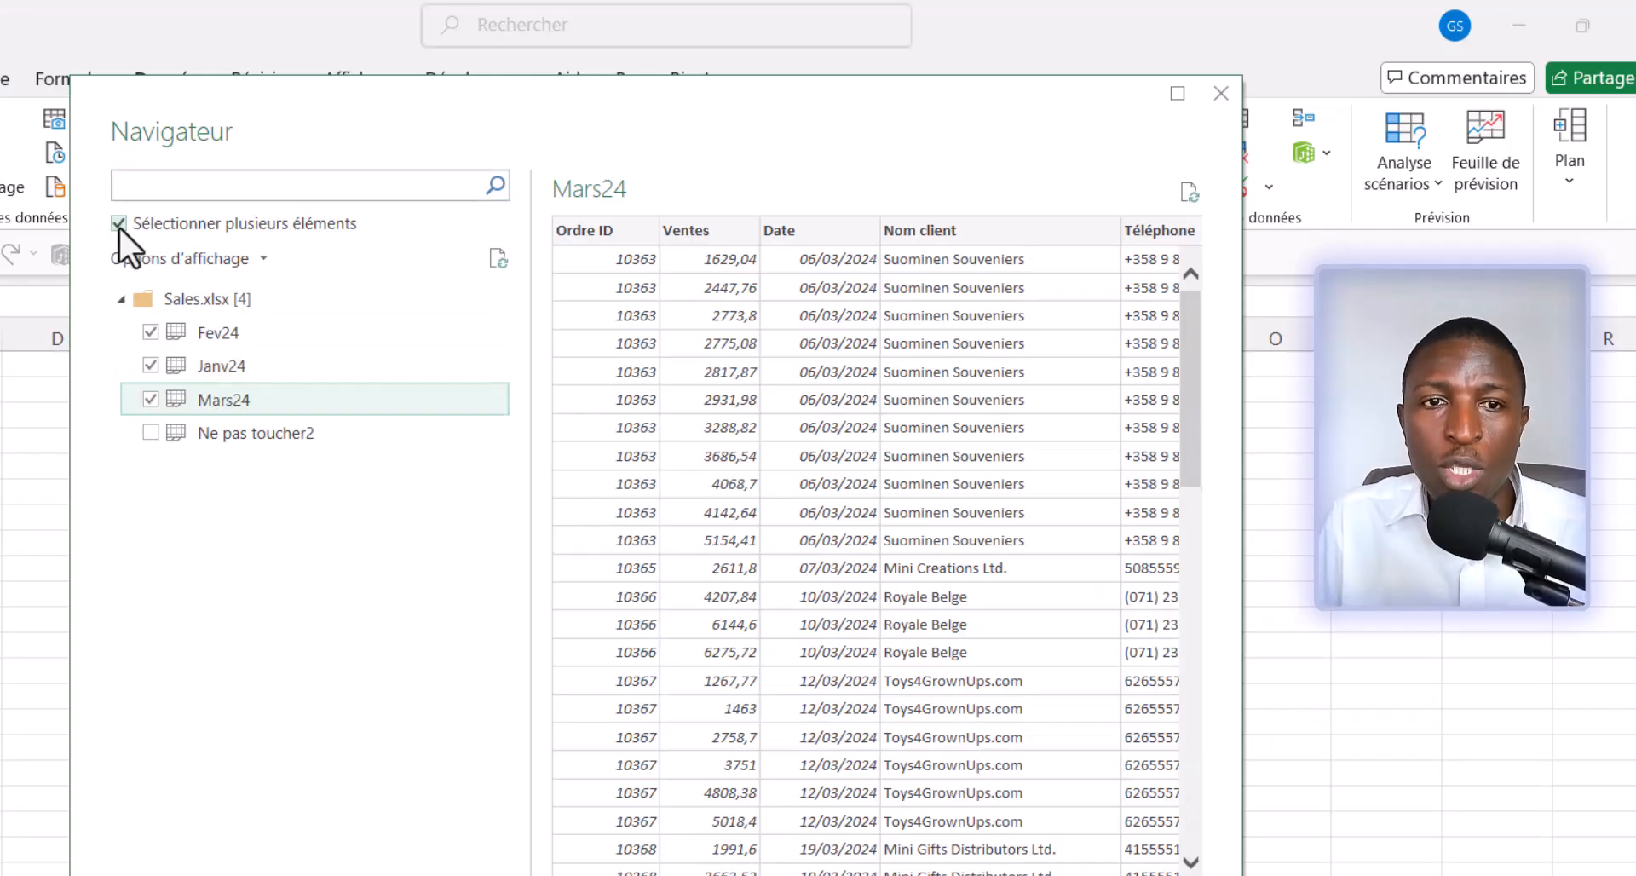
{"action": "left_click", "coordinate": [118, 224]}
Select the whole Sales.xlsx workbook as the source and open it for data transformation in the Power Query editor
{"action": "left_click", "coordinate": [162, 298]}
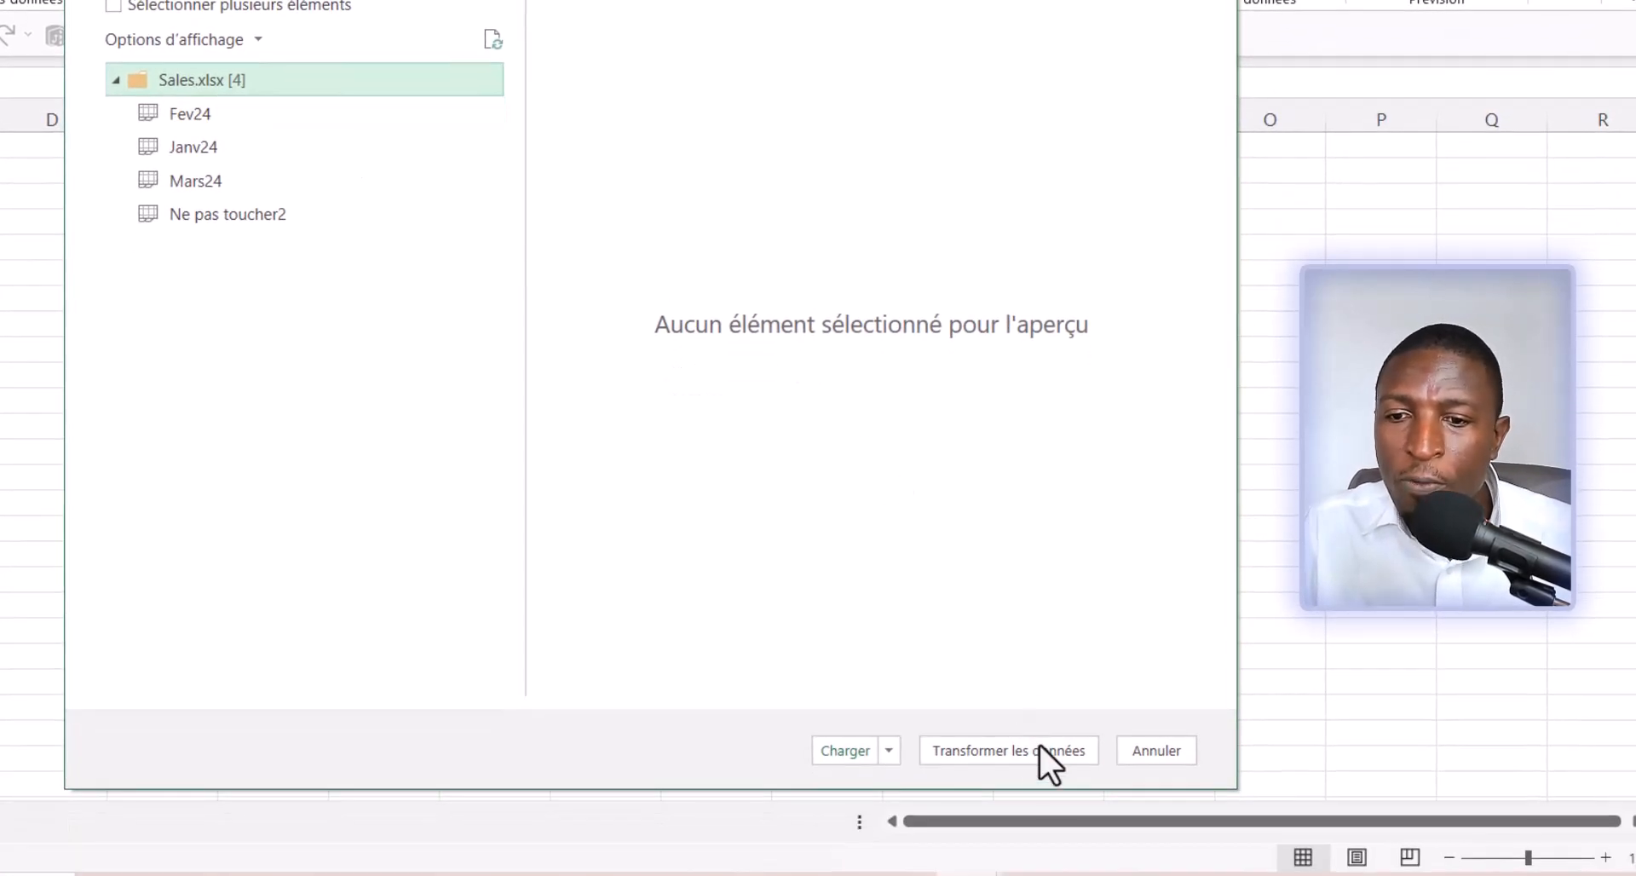
{"action": "left_click", "coordinate": [990, 750]}
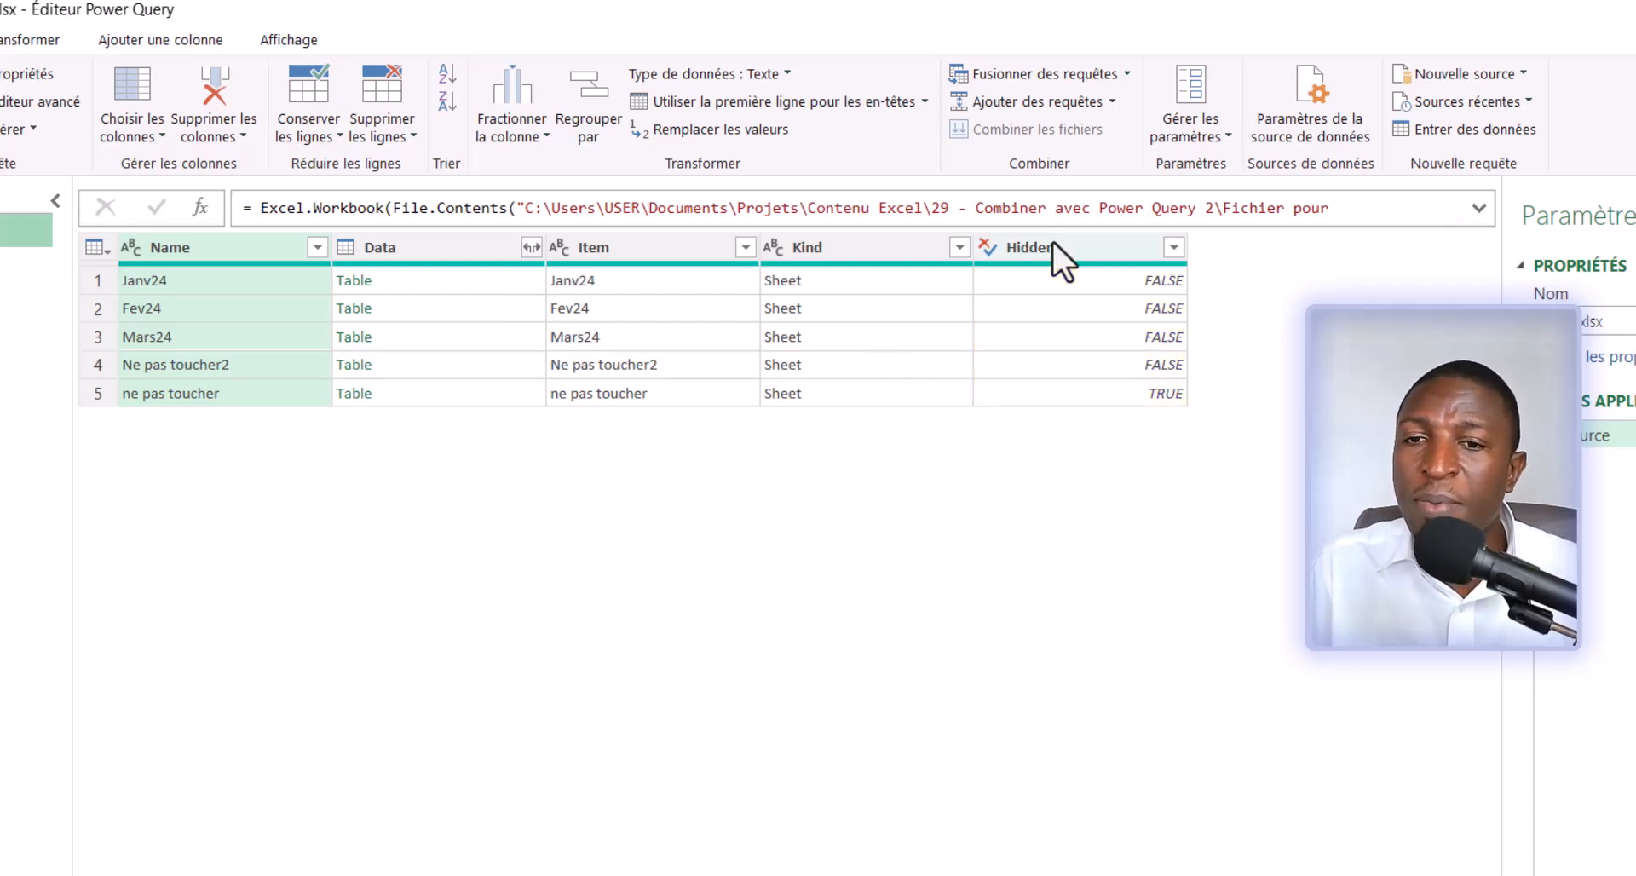
Filter the Hidden column to exclude TRUE, keeping only the FALSE rows
{"action": "left_click", "coordinate": [1106, 392]}
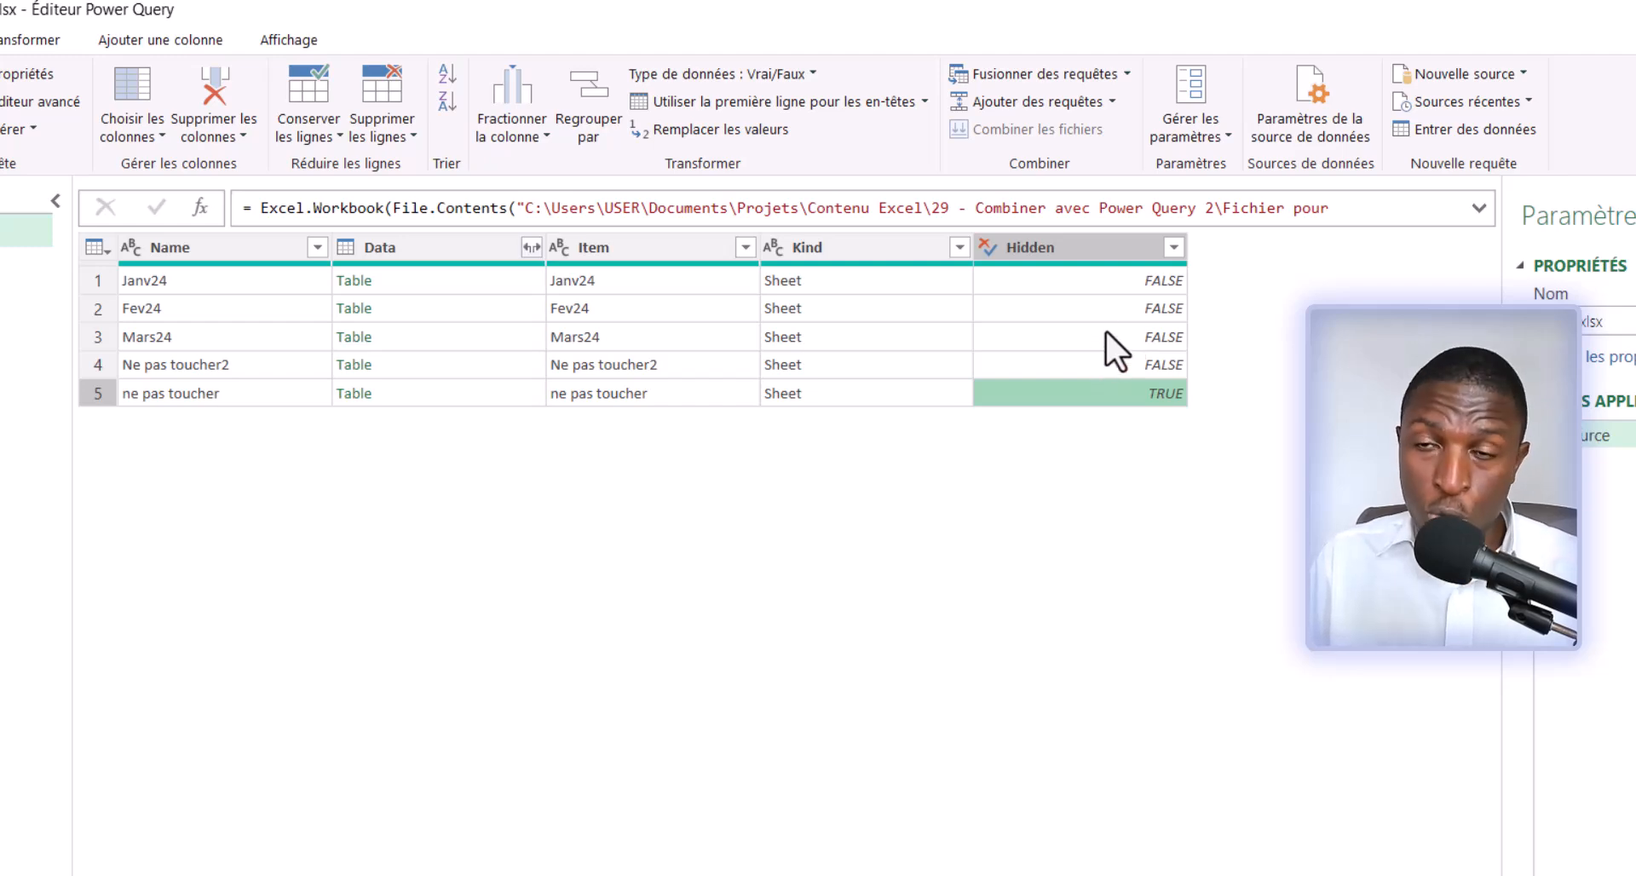
{"action": "left_click", "coordinate": [1174, 248]}
{"action": "left_click", "coordinate": [808, 583]}
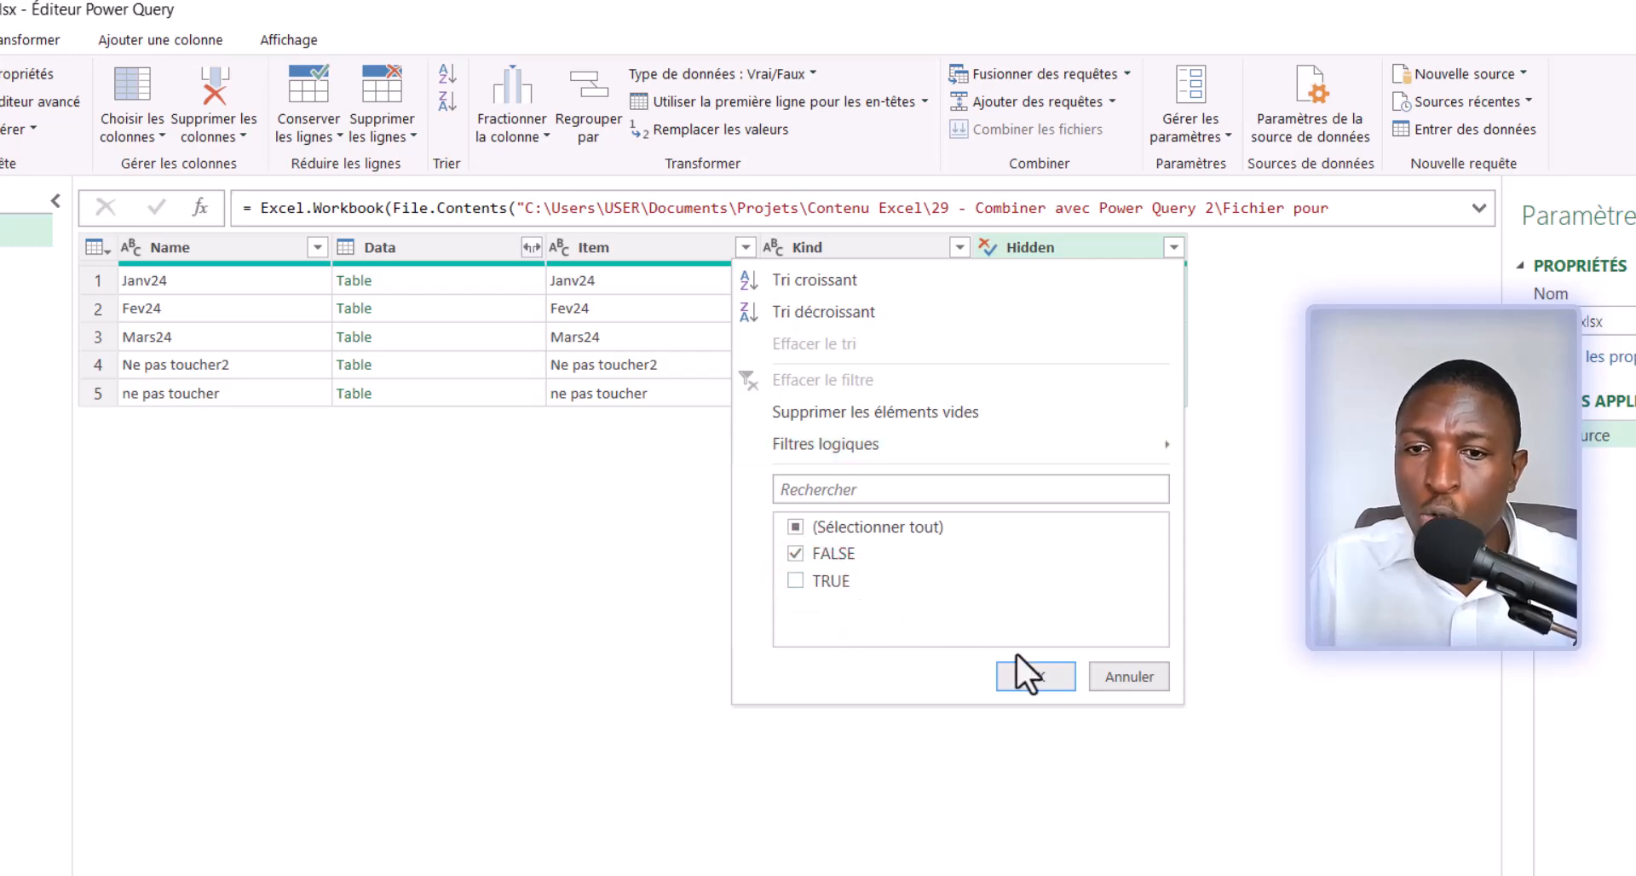
{"action": "left_click", "coordinate": [1036, 676]}
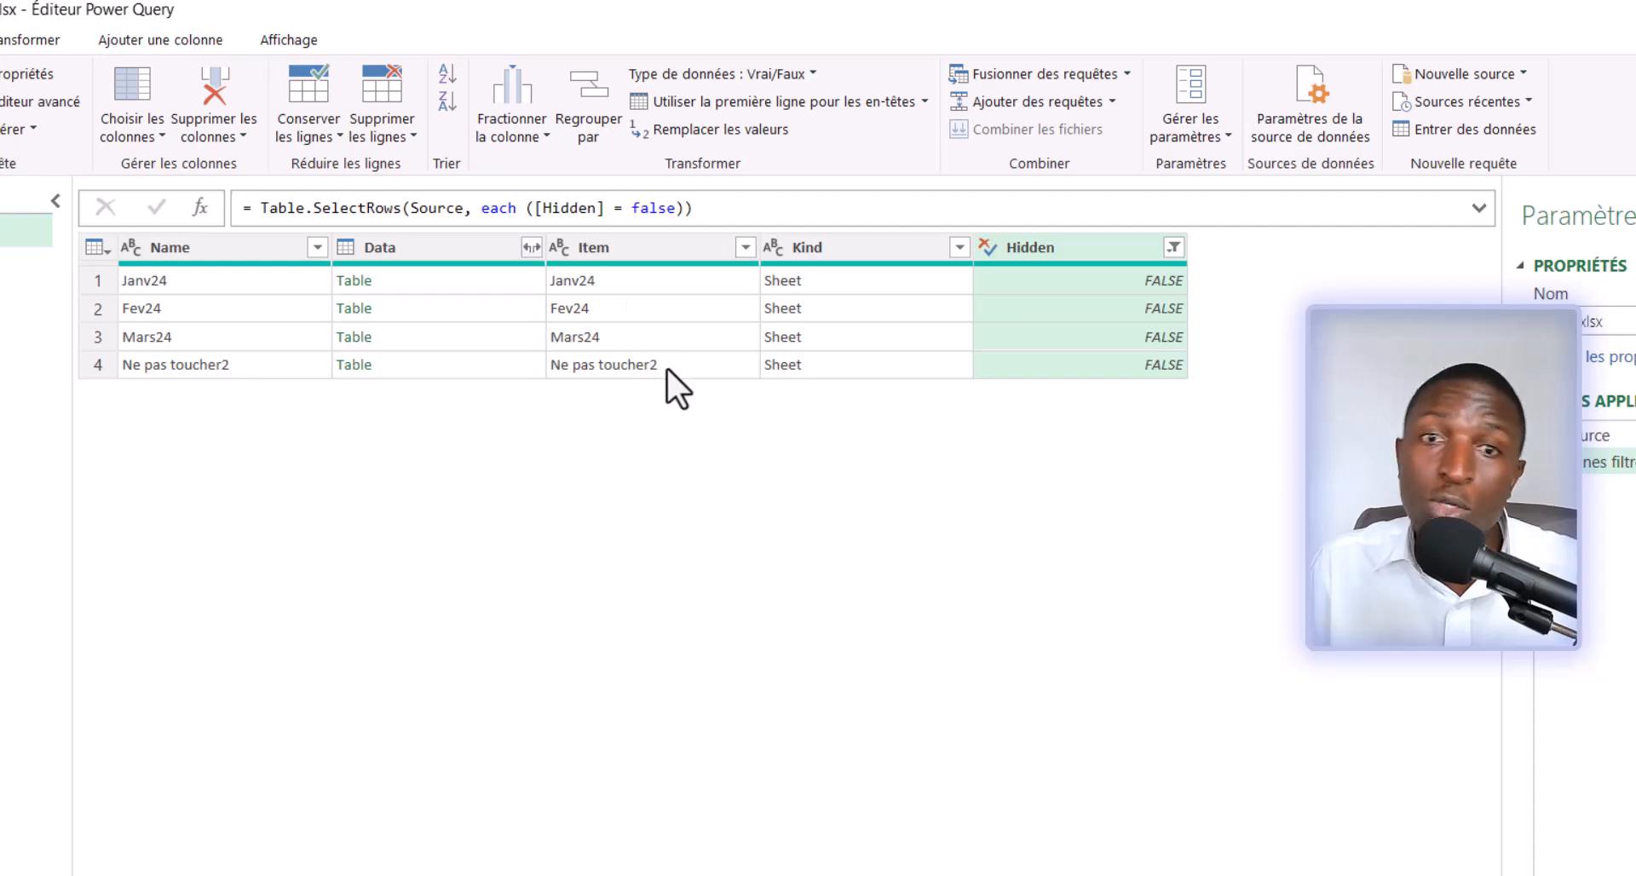
Filter the Item column with a text filter that keeps only rows containing 24
{"action": "left_click", "coordinate": [745, 247]}
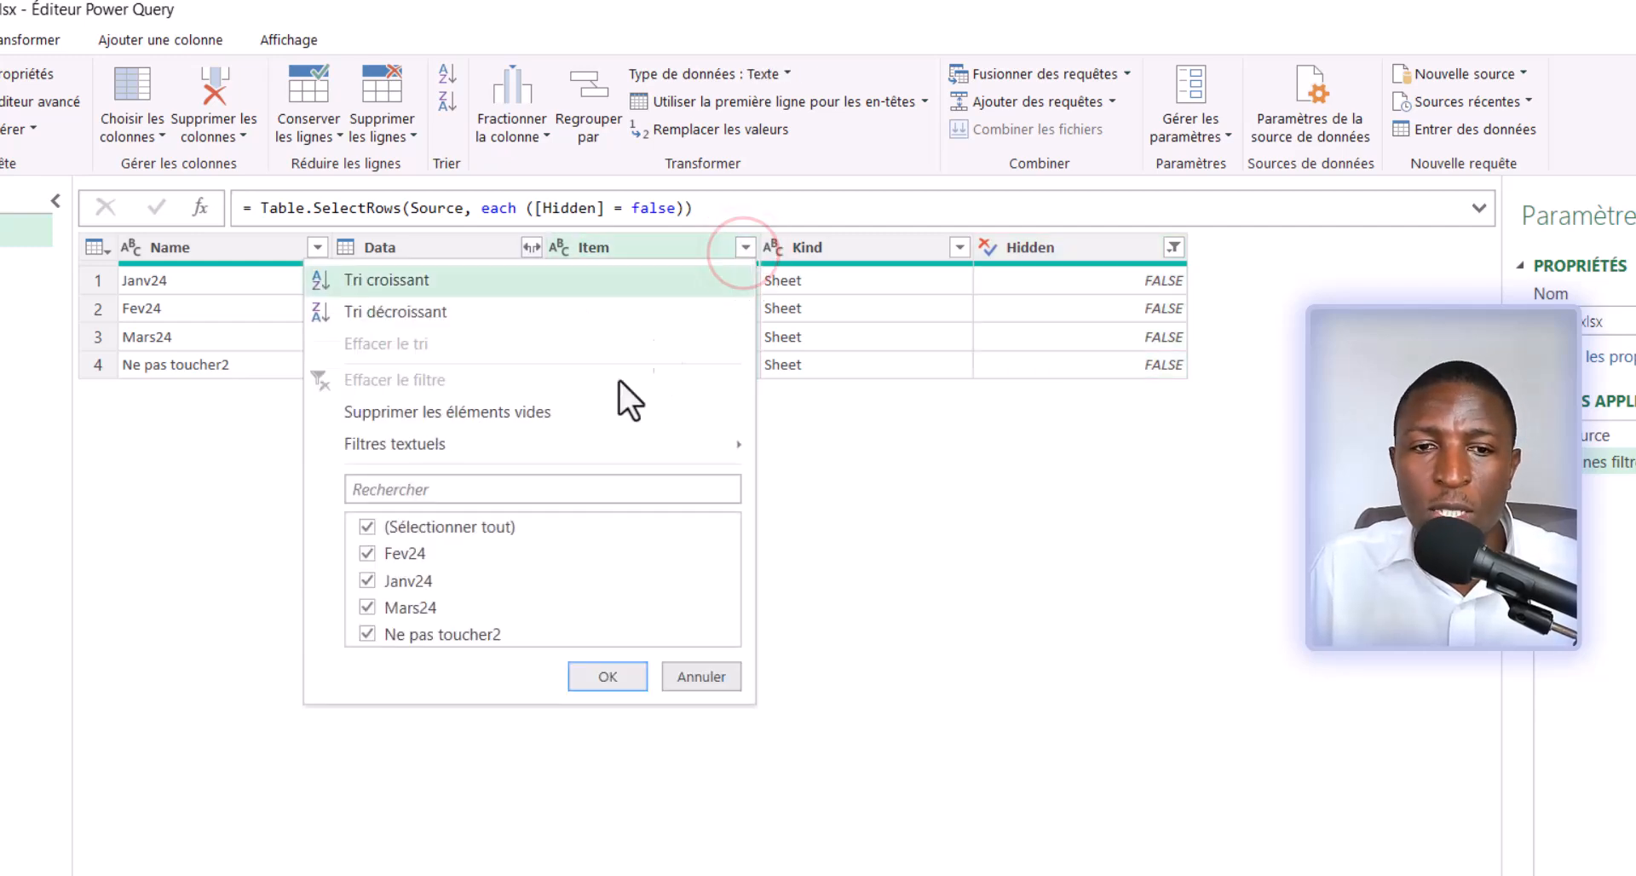
{"action": "mouse_move", "coordinate": [472, 446]}
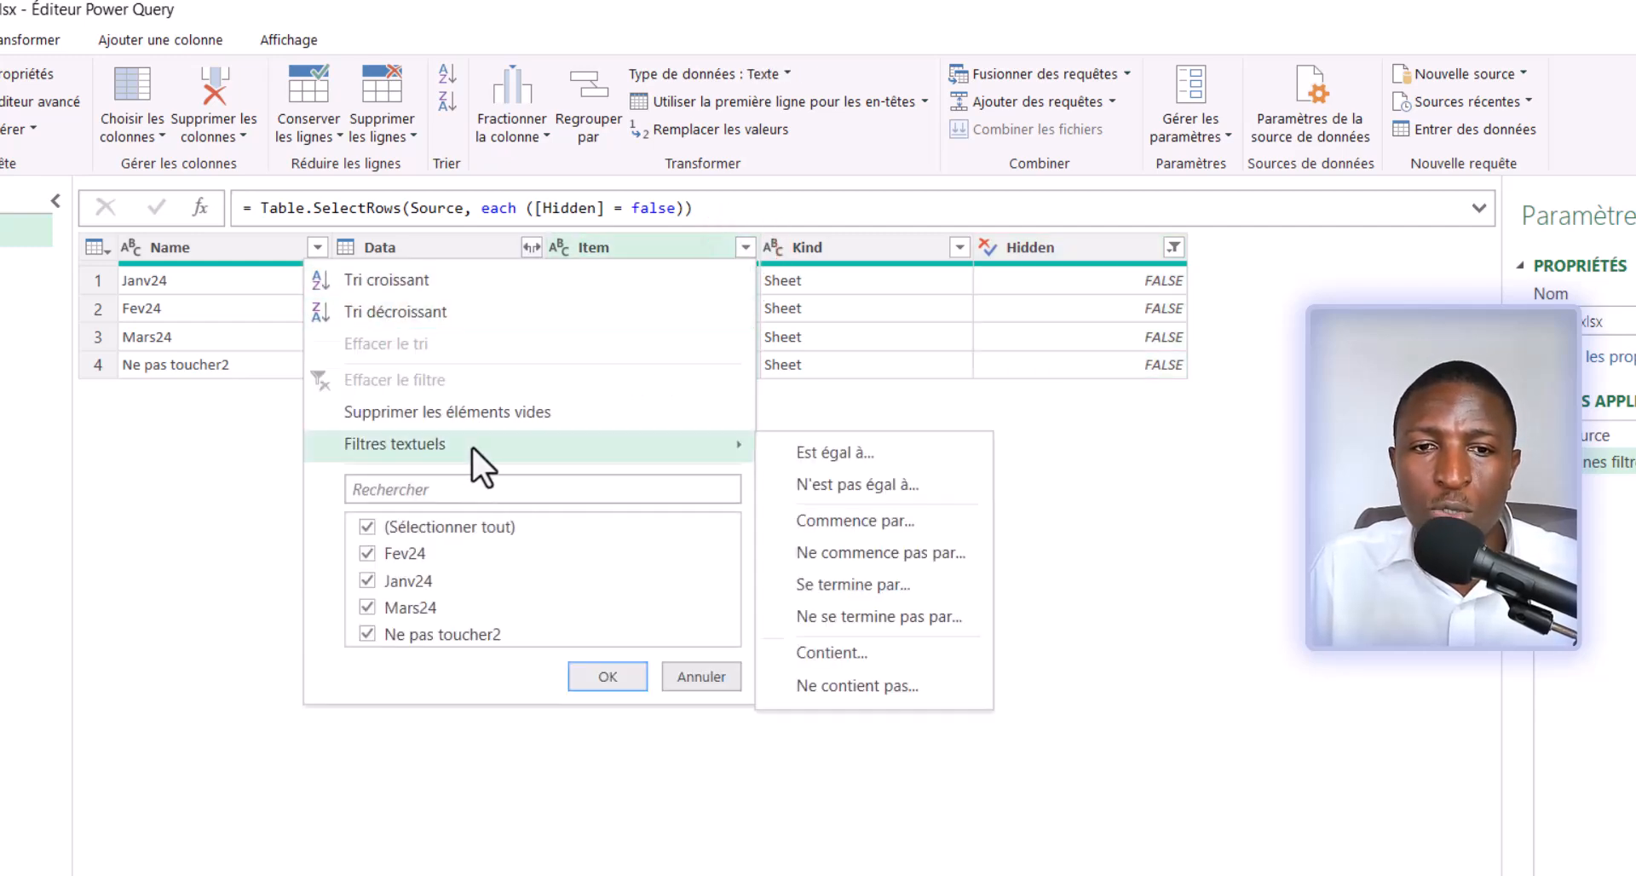
{"action": "left_click", "coordinate": [878, 657]}
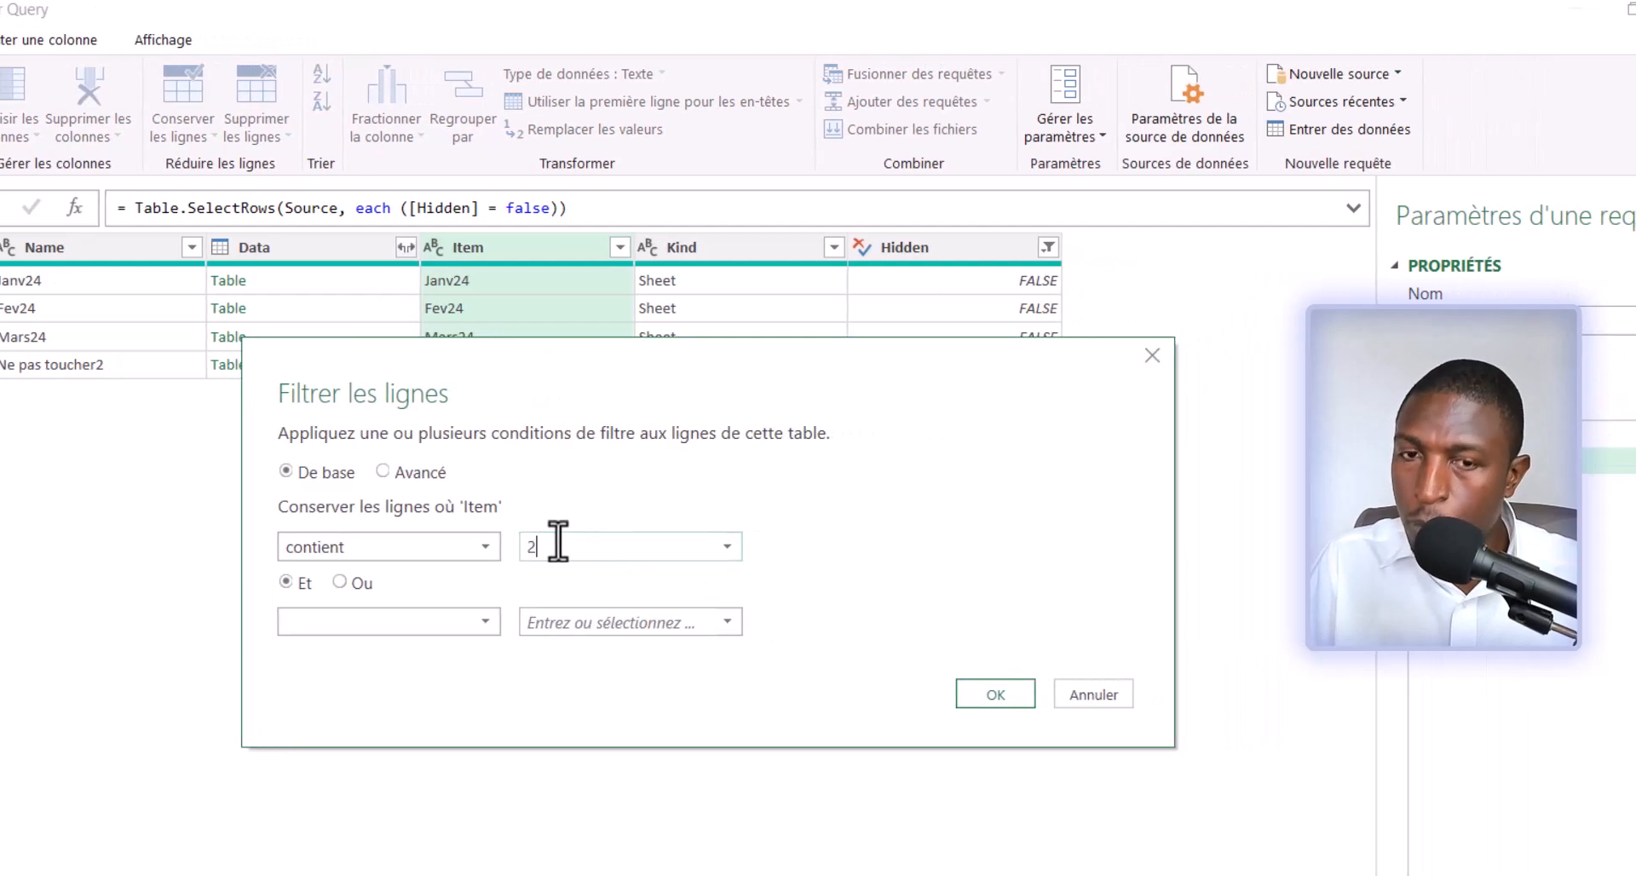
{"action": "type", "text": "24"}
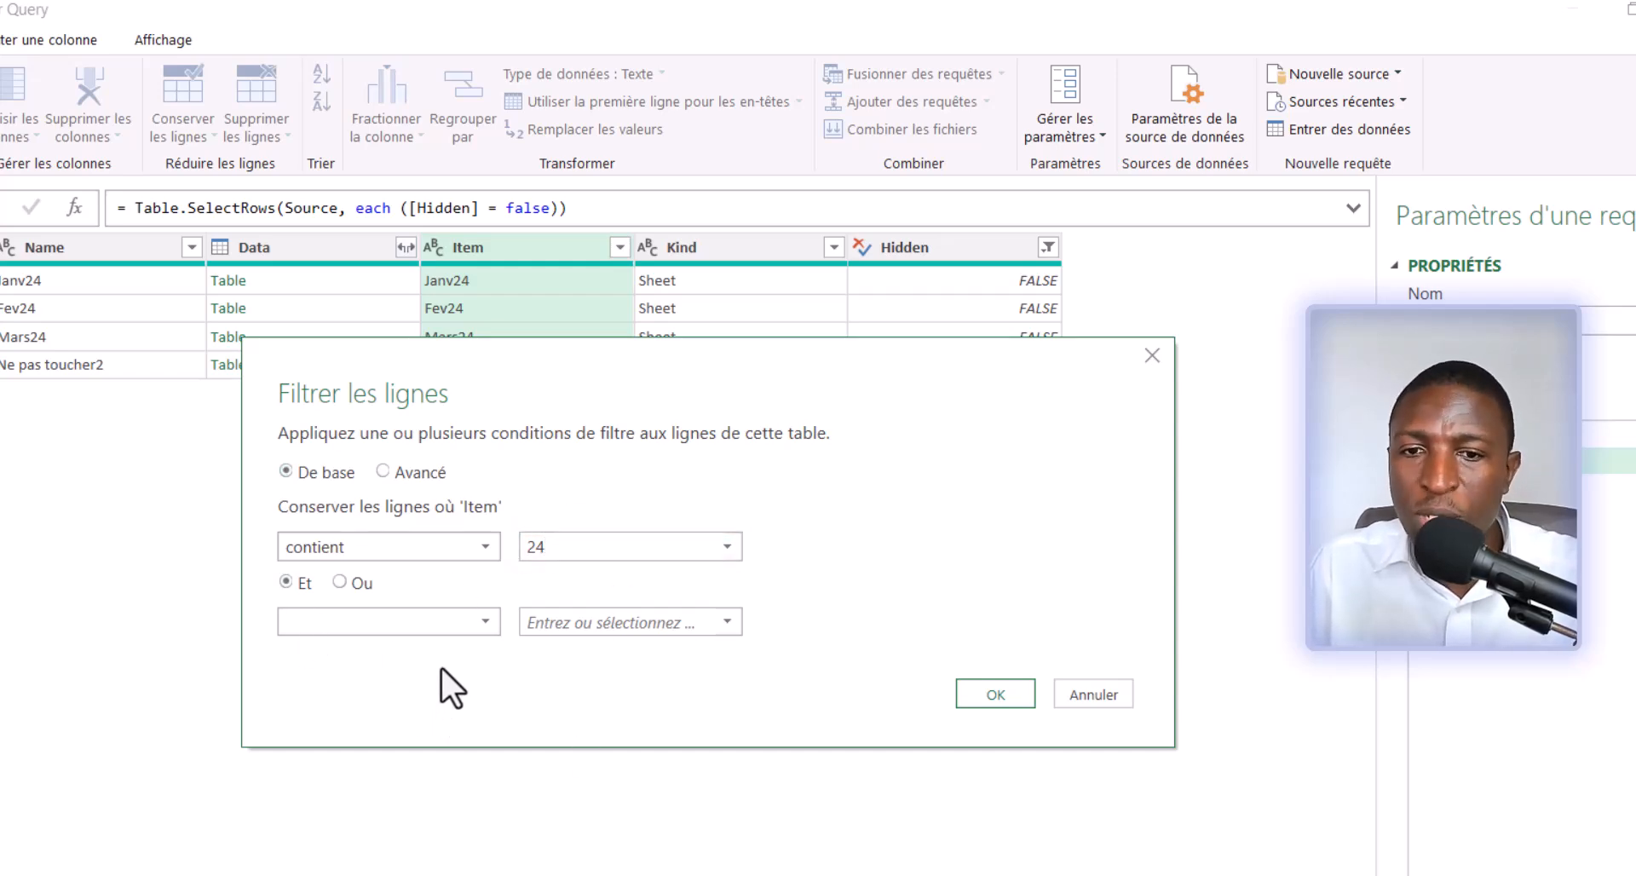
{"action": "left_click", "coordinate": [1005, 698]}
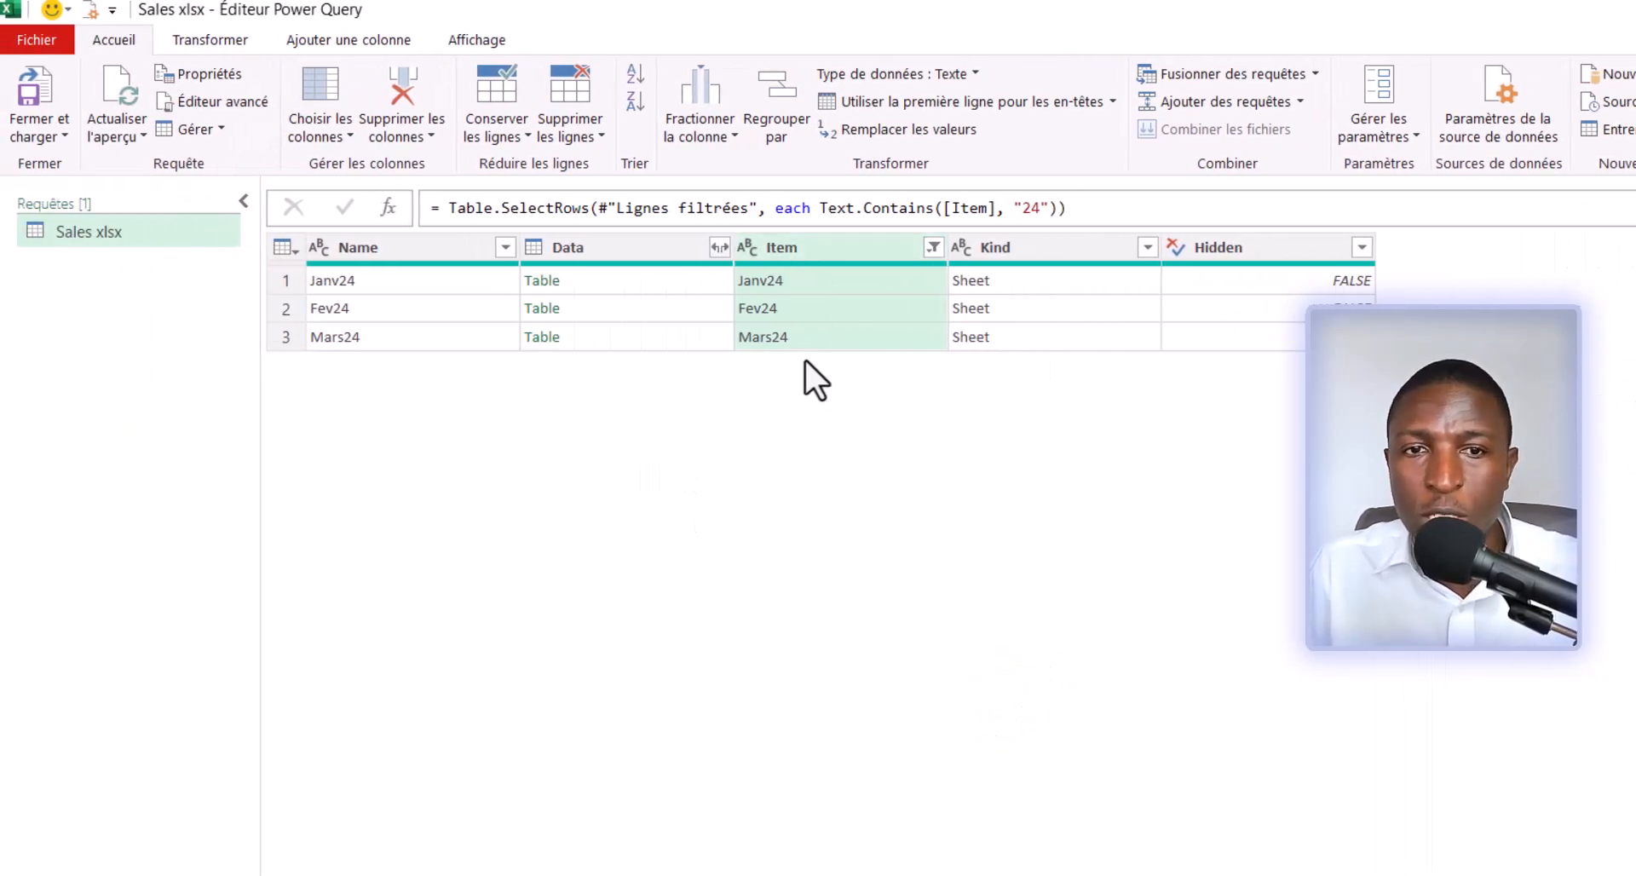
Keep only the Name and Data columns and remove all the other columns
{"action": "left_click", "coordinate": [469, 333]}
{"action": "left_click", "coordinate": [647, 247], "text": "ctrl"}
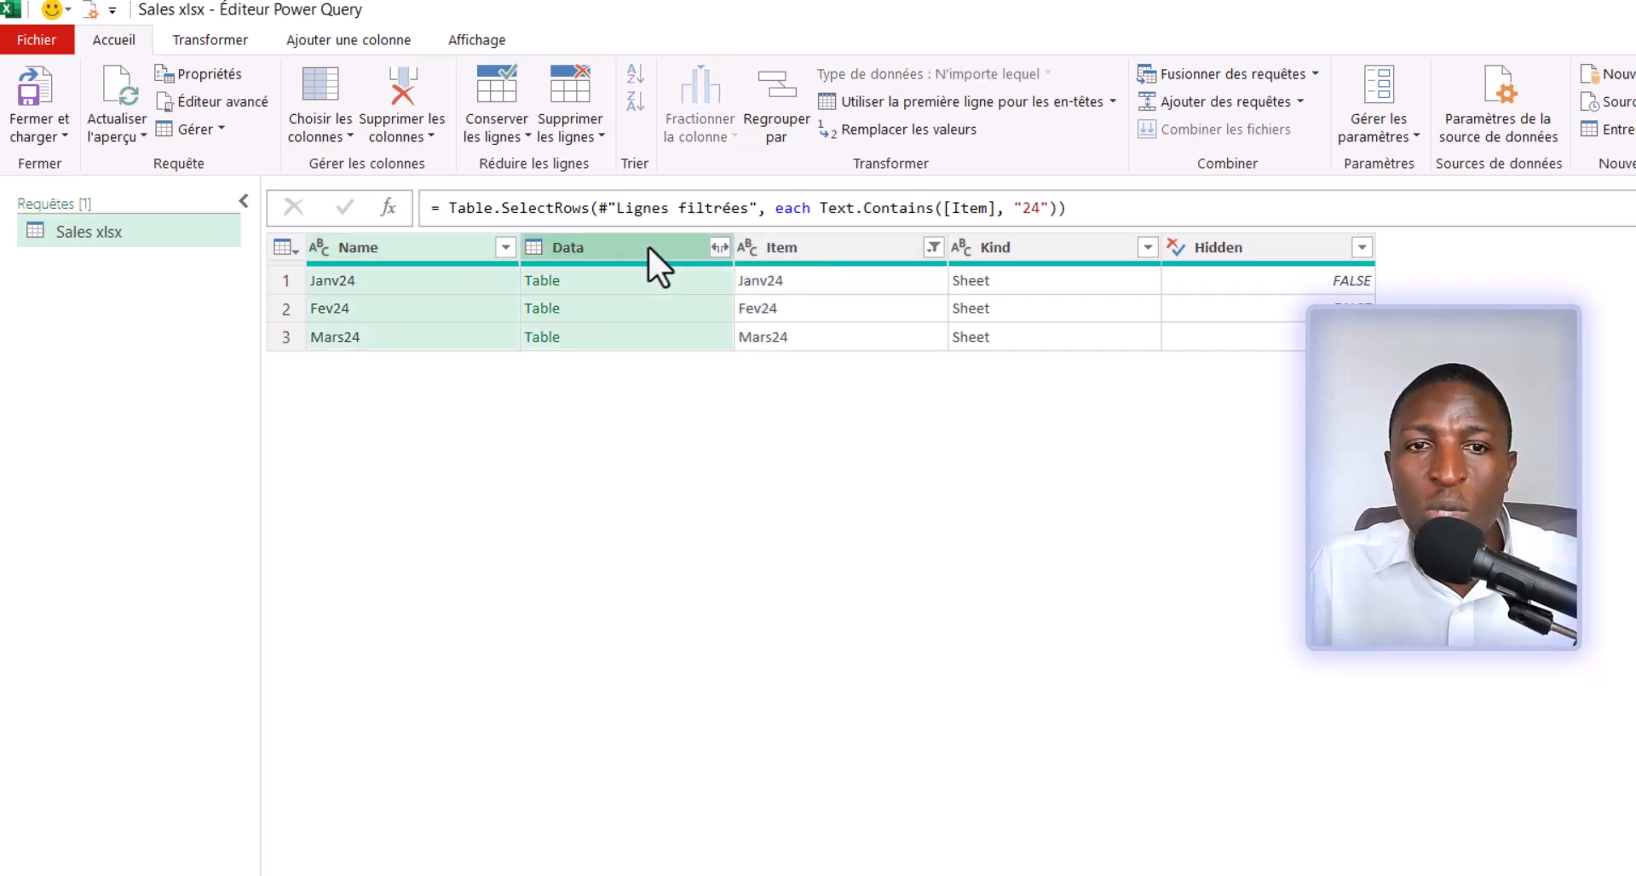
{"action": "right_click", "coordinate": [606, 249]}
{"action": "left_click", "coordinate": [791, 326]}
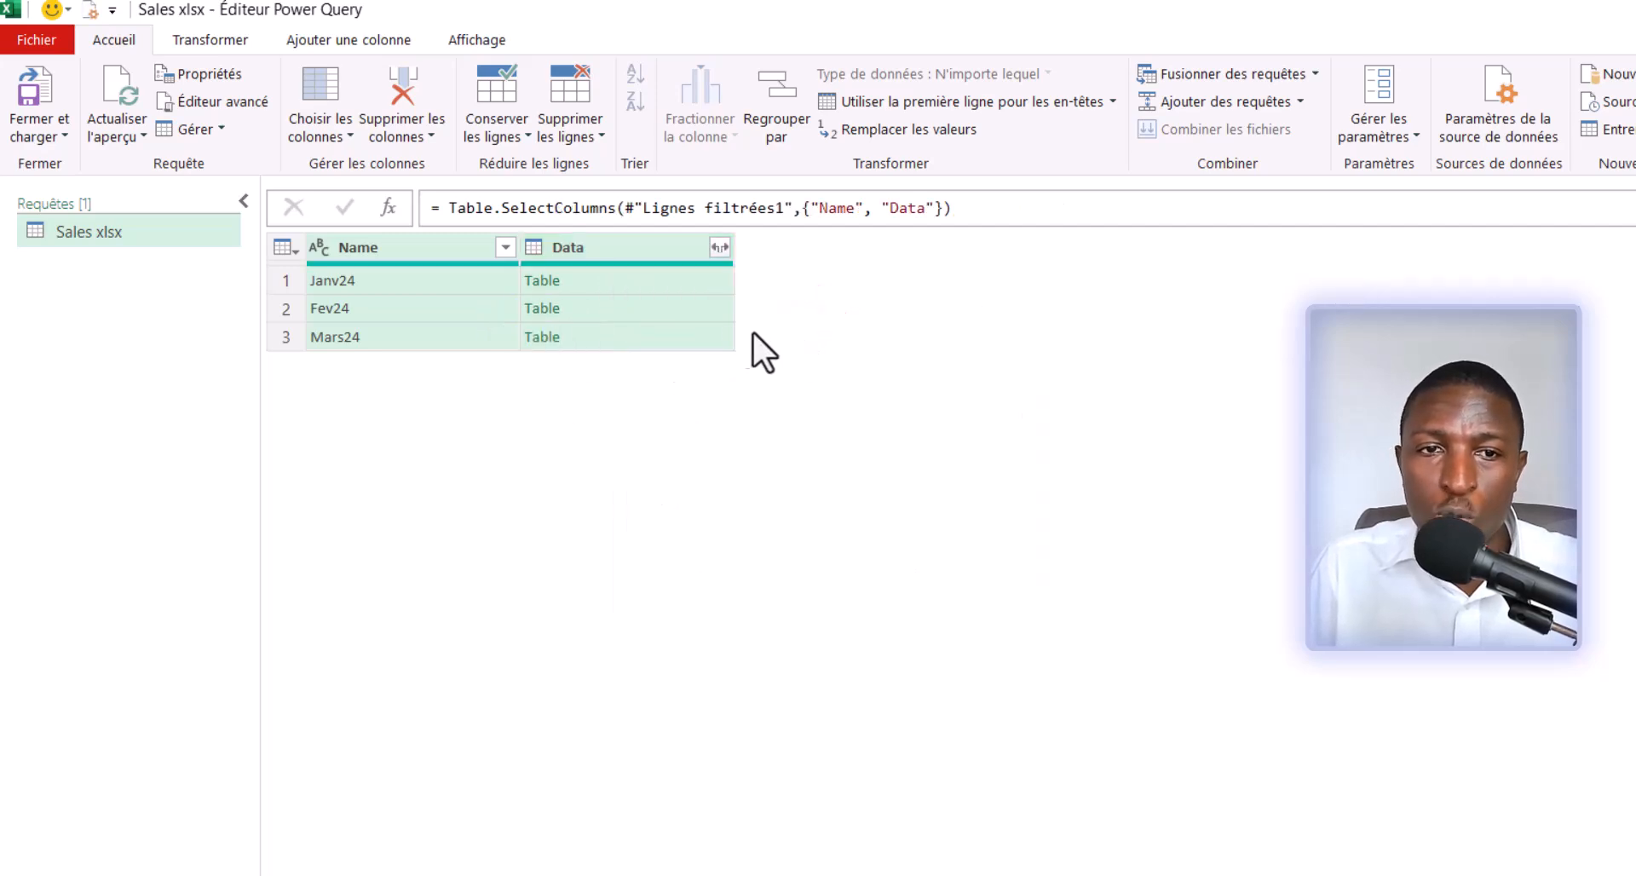
Preview the nested tables in the Data column for Janv24, Fev24 and Mars24 in an enlarged preview area
{"action": "left_click", "coordinate": [615, 282]}
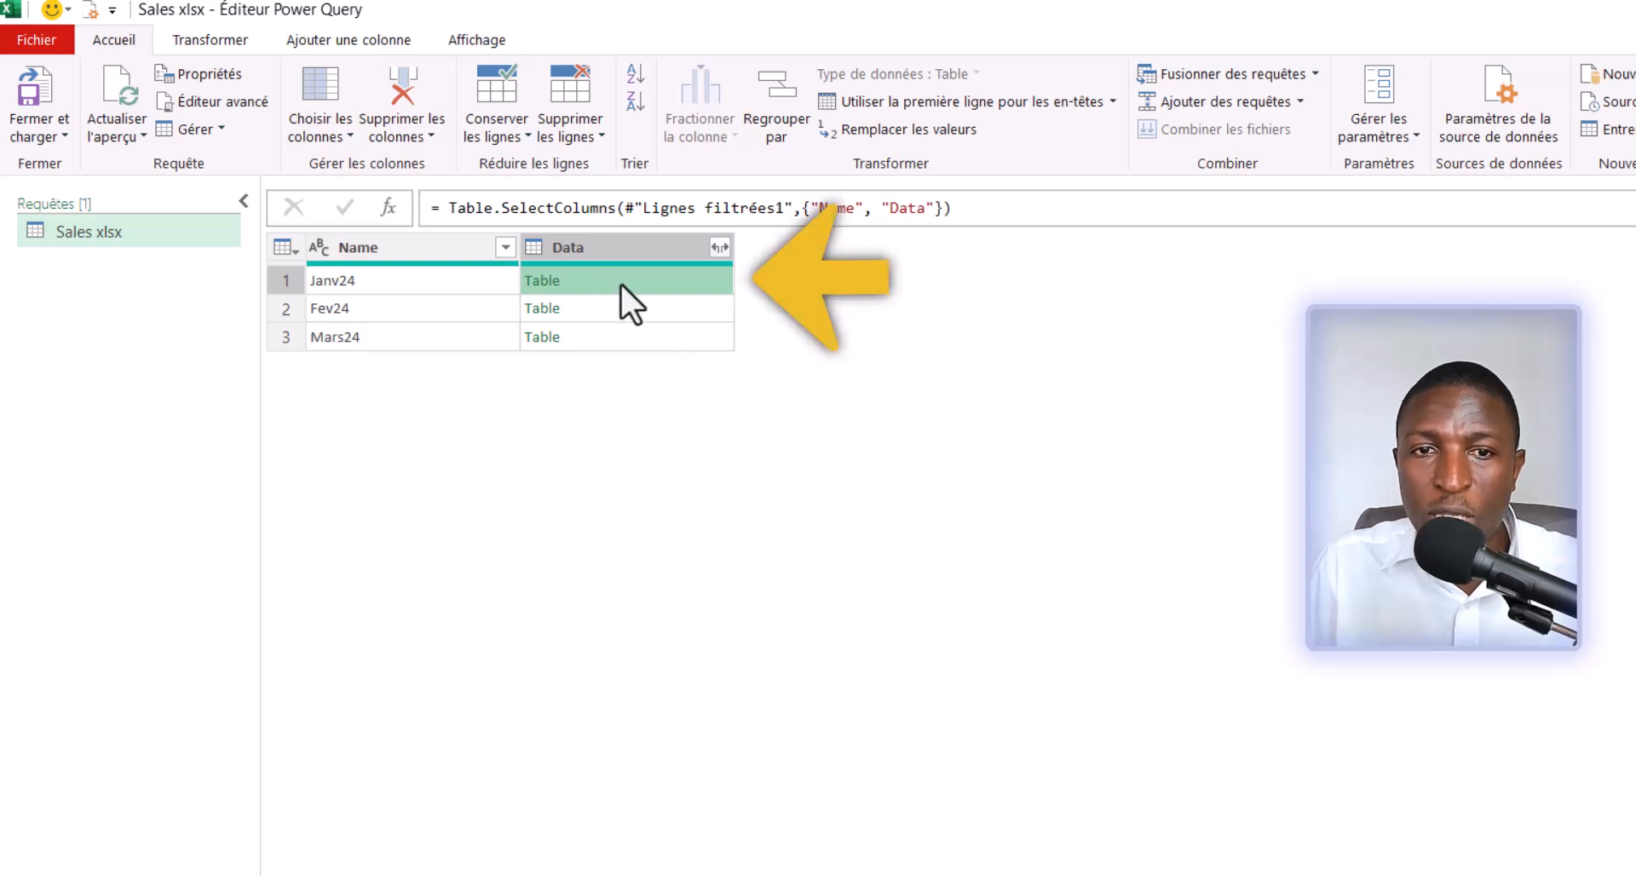
{"action": "left_click_drag", "start_coordinate": [954, 701], "coordinate": [927, 276]}
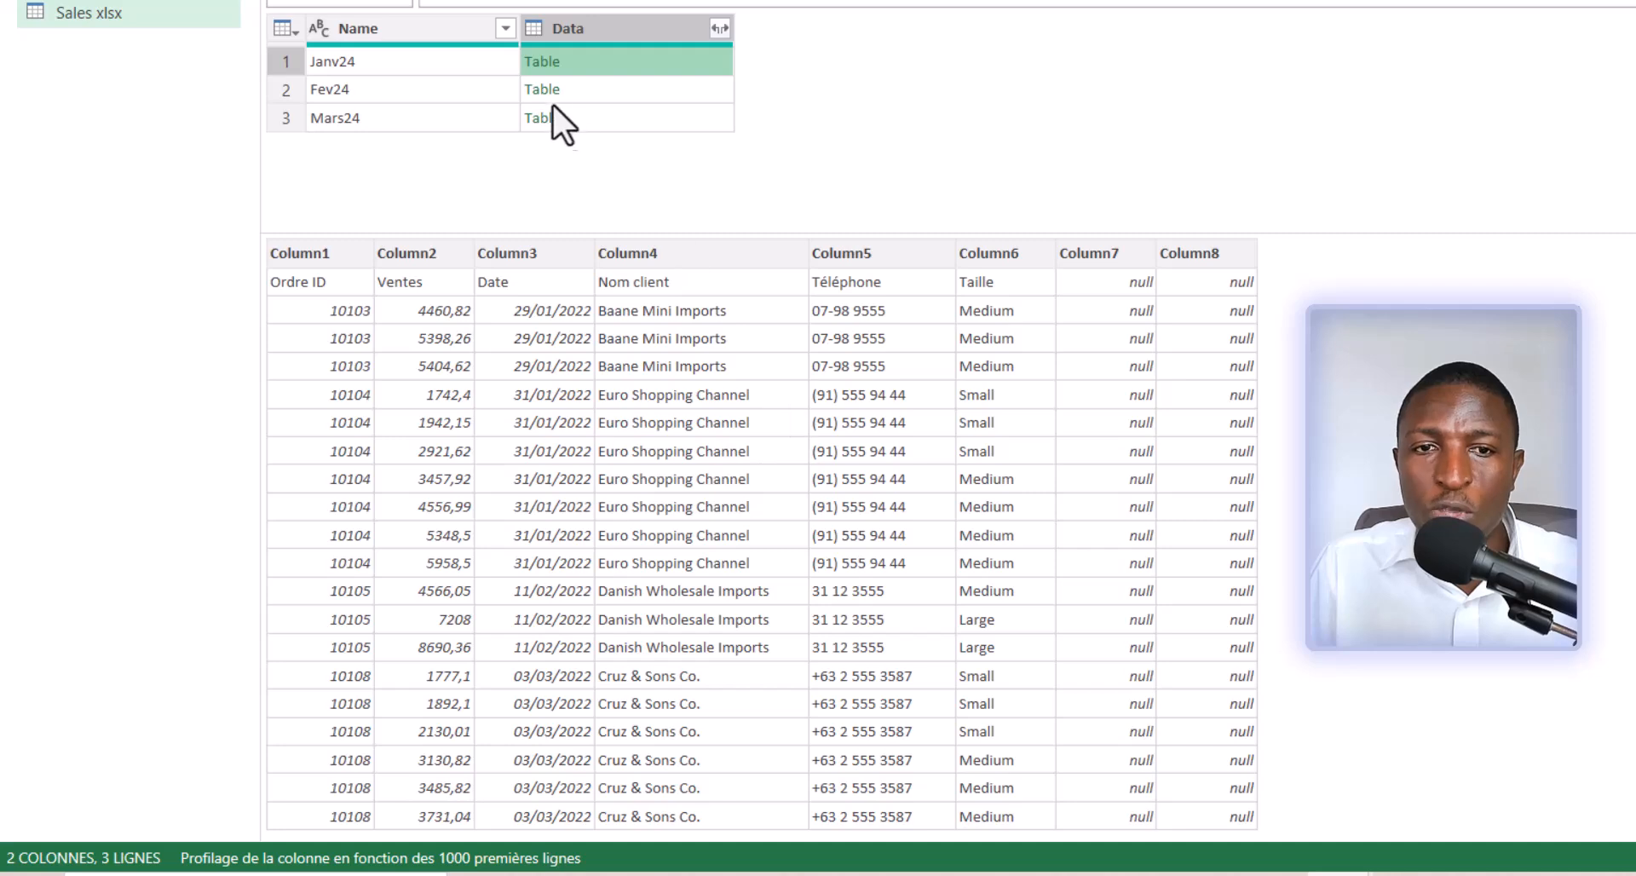
{"action": "left_click", "coordinate": [631, 94]}
{"action": "left_click", "coordinate": [632, 120]}
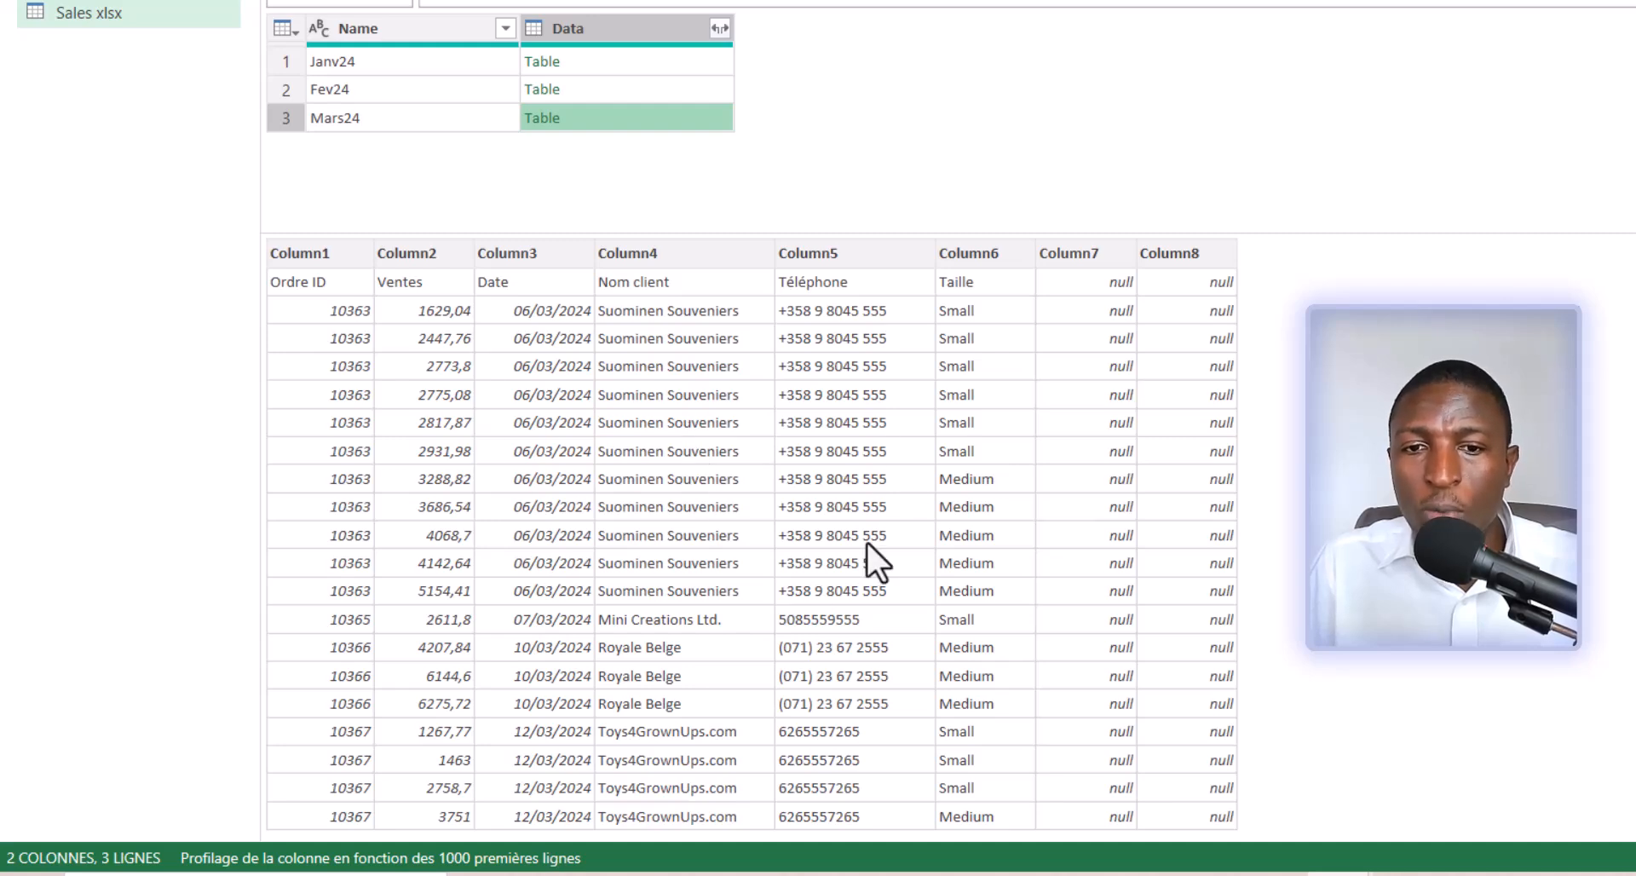
{"action": "left_click_drag", "start_coordinate": [1286, 235], "coordinate": [1296, 637]}
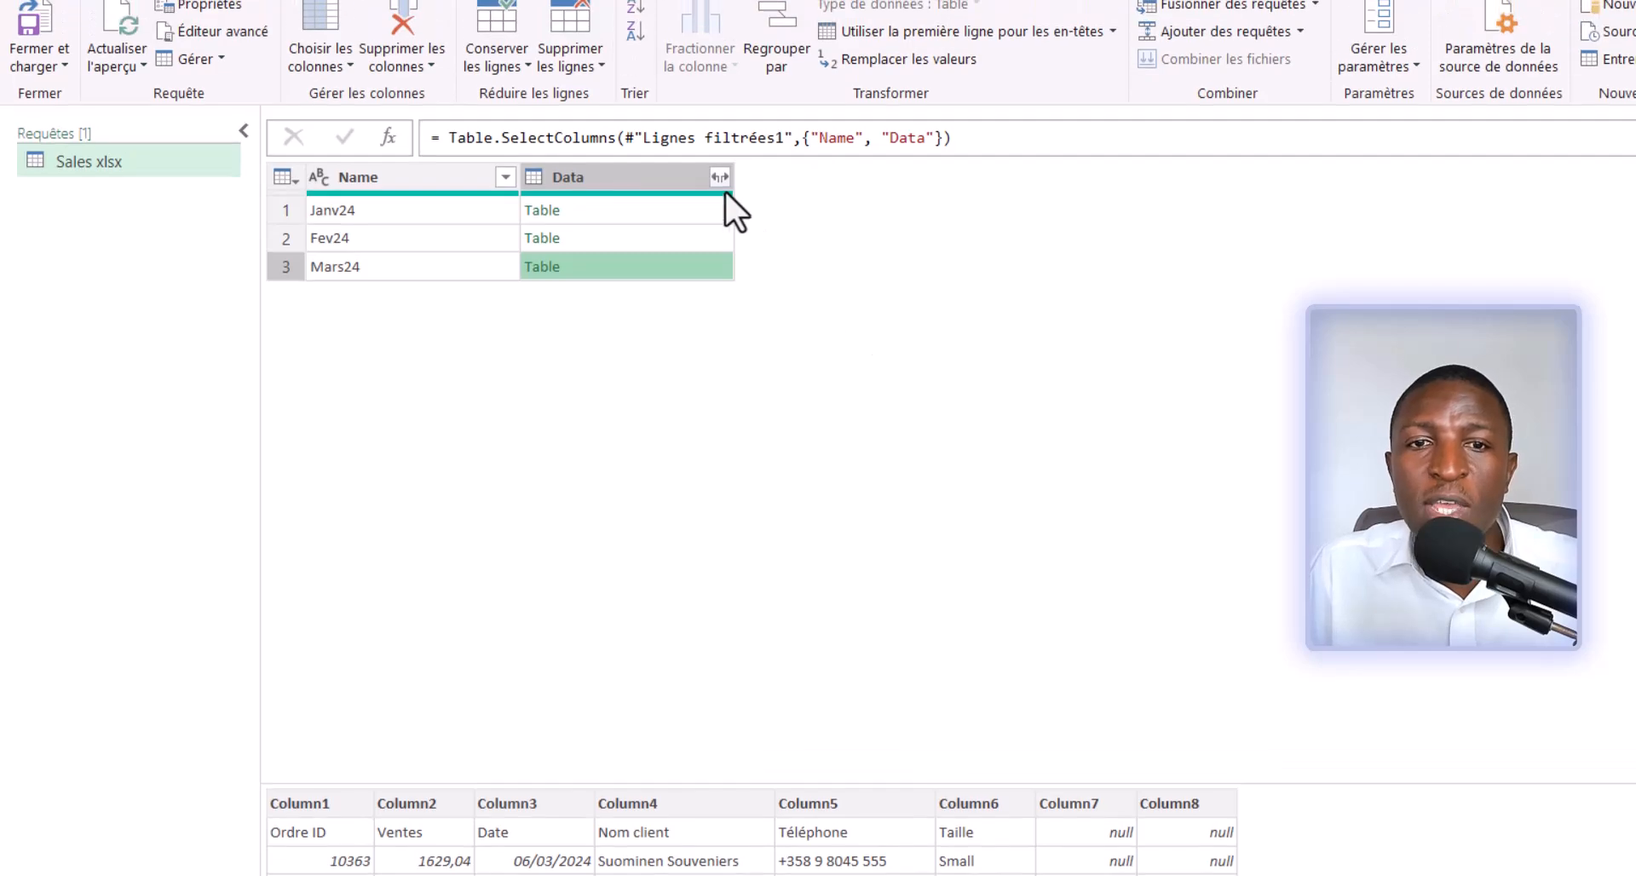
Expand the Data column into all its columns, without using the original column name as a prefix
{"action": "left_click", "coordinate": [720, 29]}
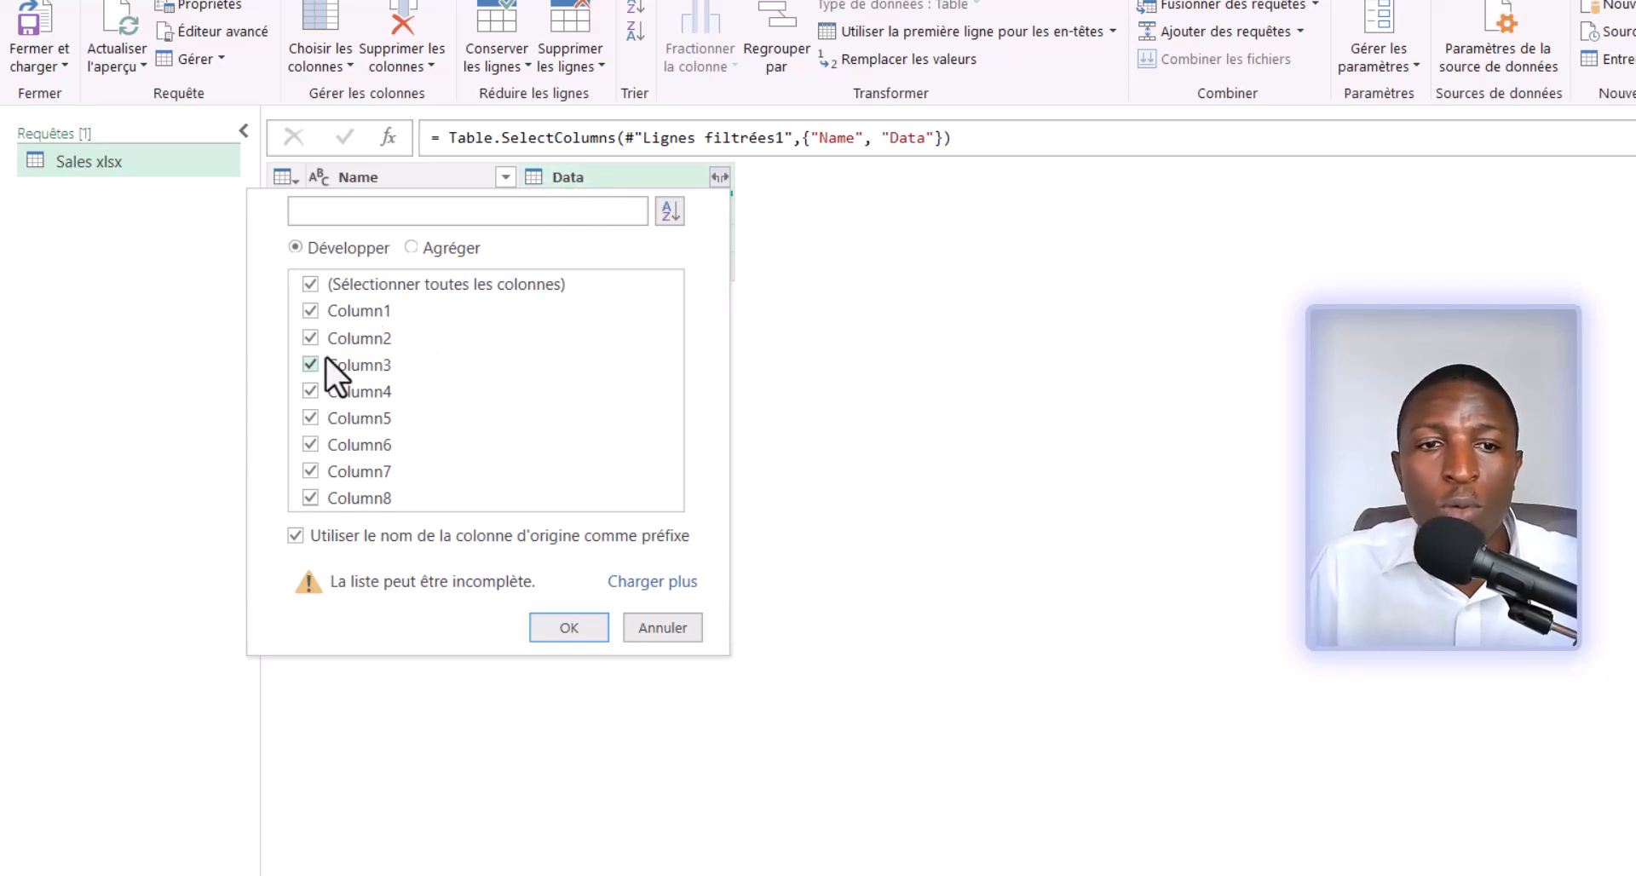
{"action": "left_click", "coordinate": [296, 536]}
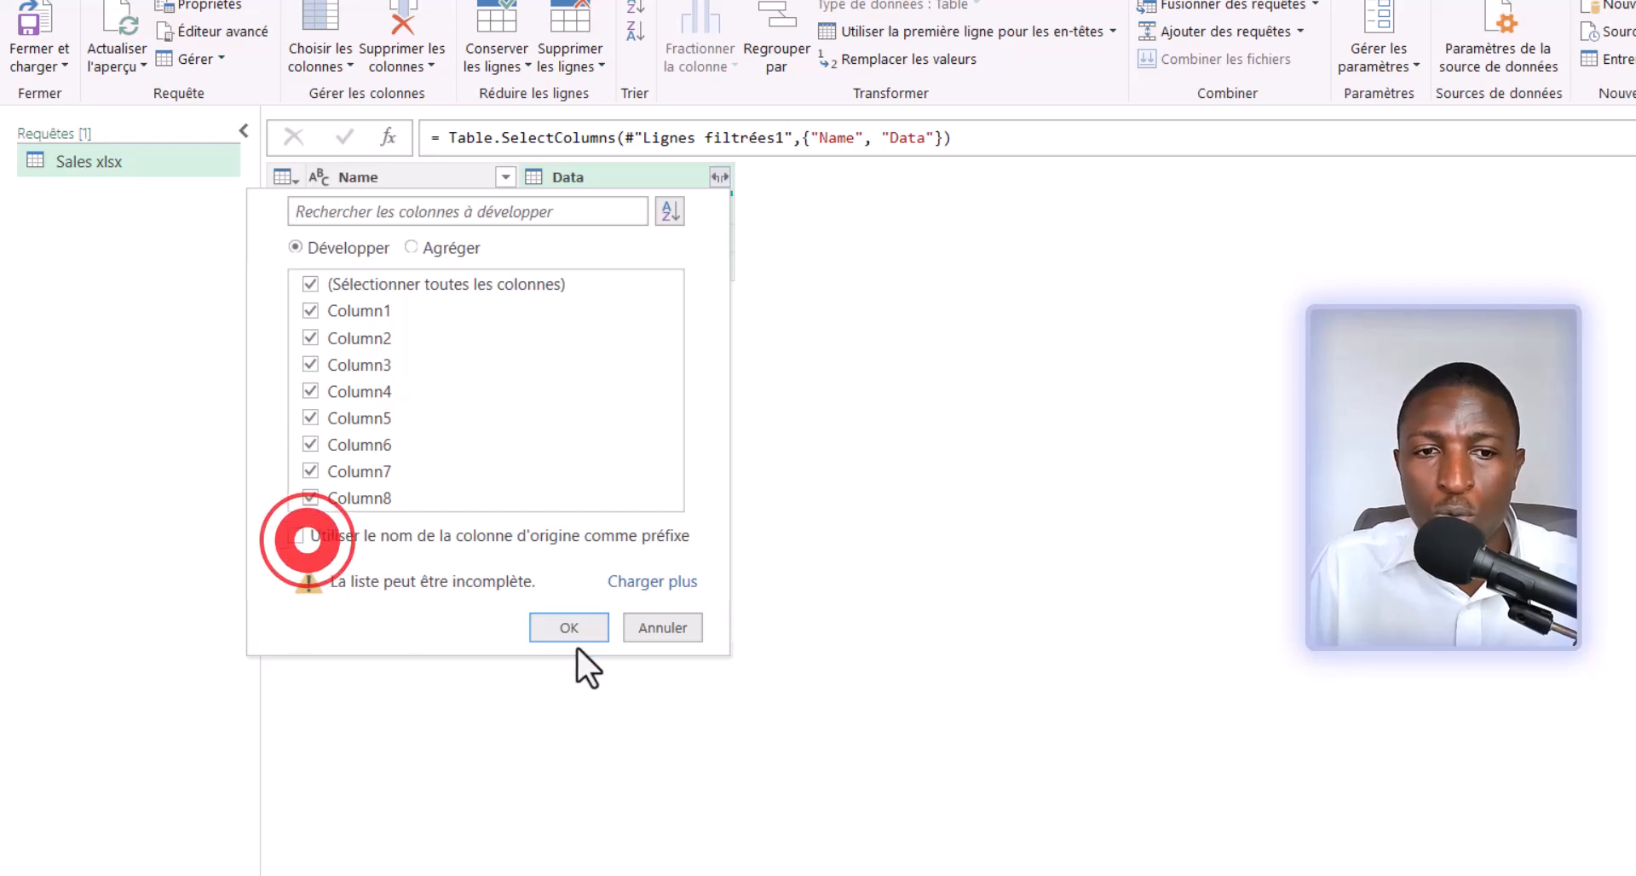
{"action": "left_click", "coordinate": [571, 628]}
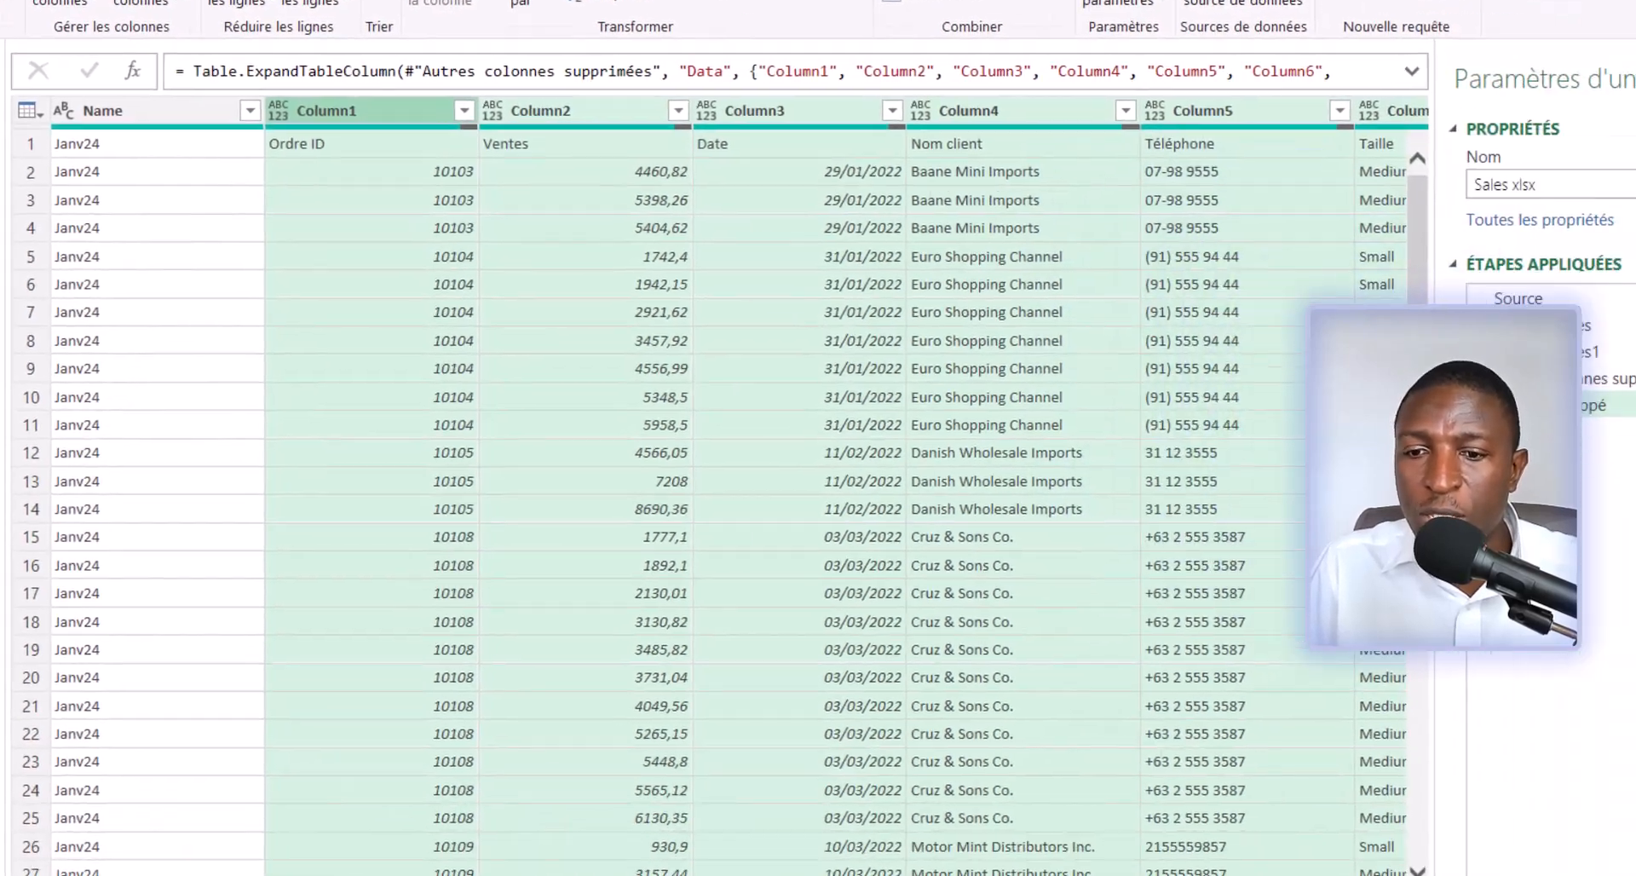
Remove the empty Column7 and Column8 from the expanded table
{"action": "scroll", "coordinate": [1017, 844], "scroll_direction": "right", "scroll_amount": 3}
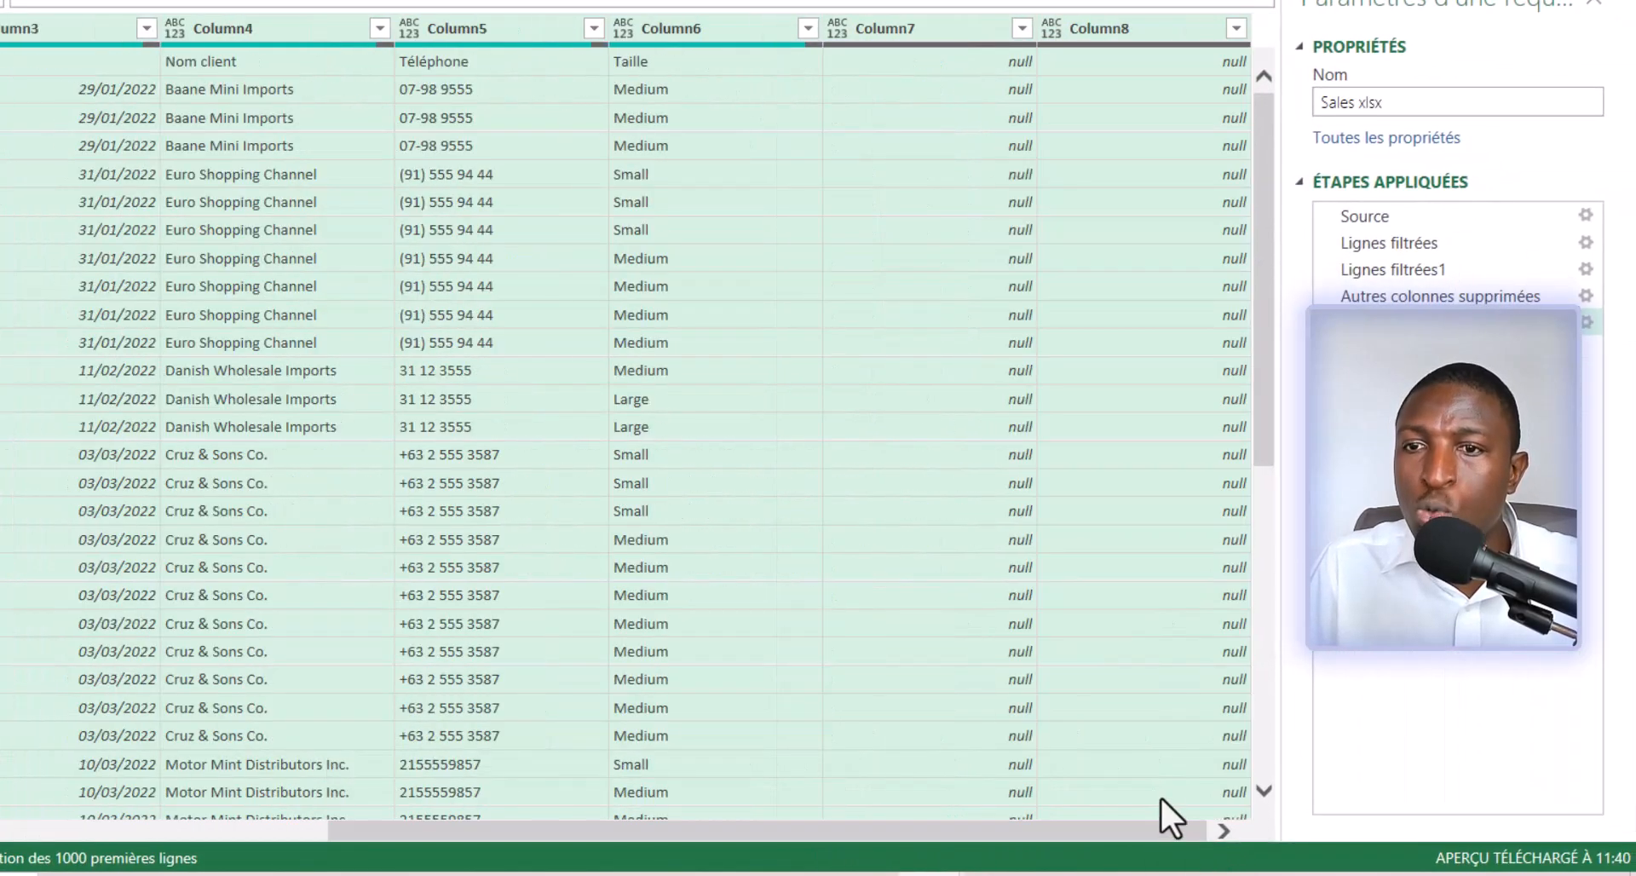
{"action": "left_click", "coordinate": [969, 28]}
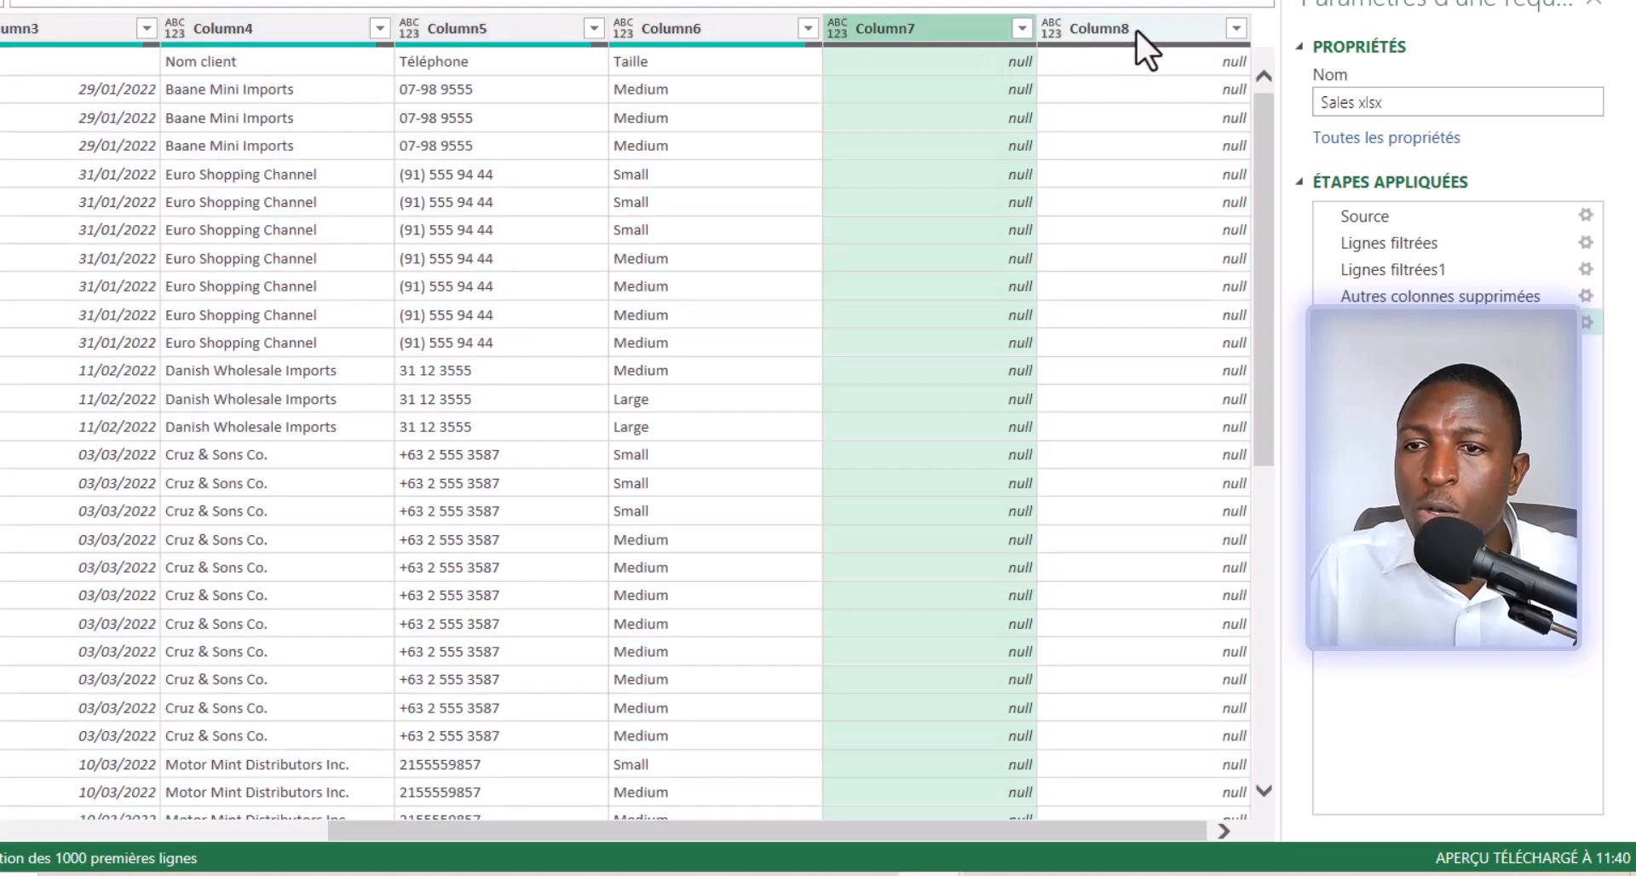
{"action": "left_click", "coordinate": [1134, 32]}
{"action": "left_click", "coordinate": [1022, 29]}
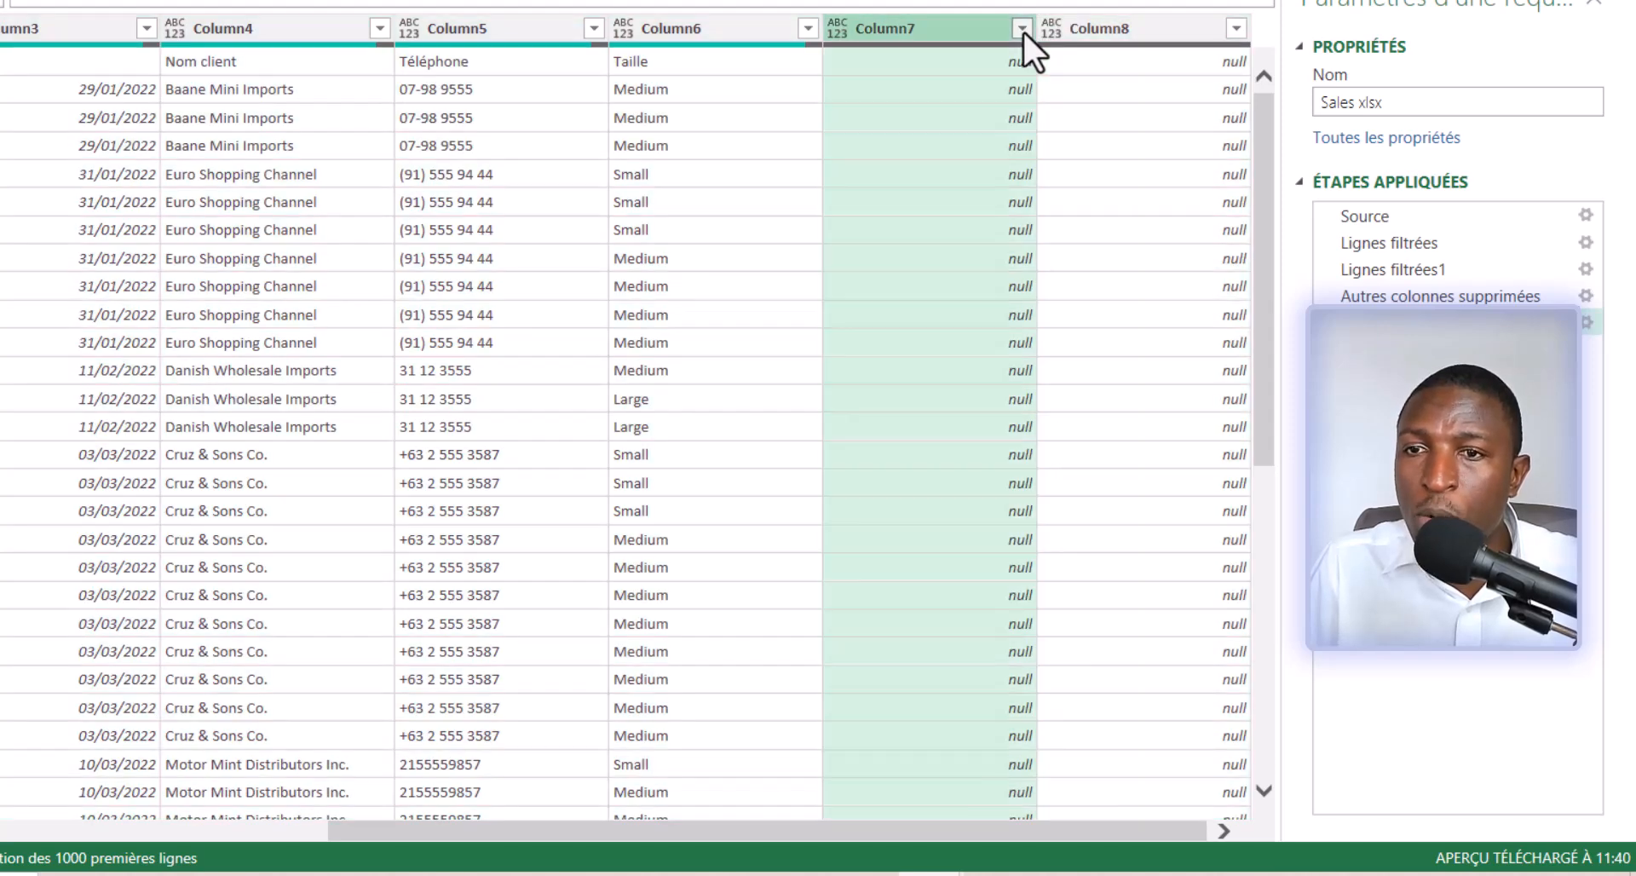
{"action": "left_click", "coordinate": [1240, 38]}
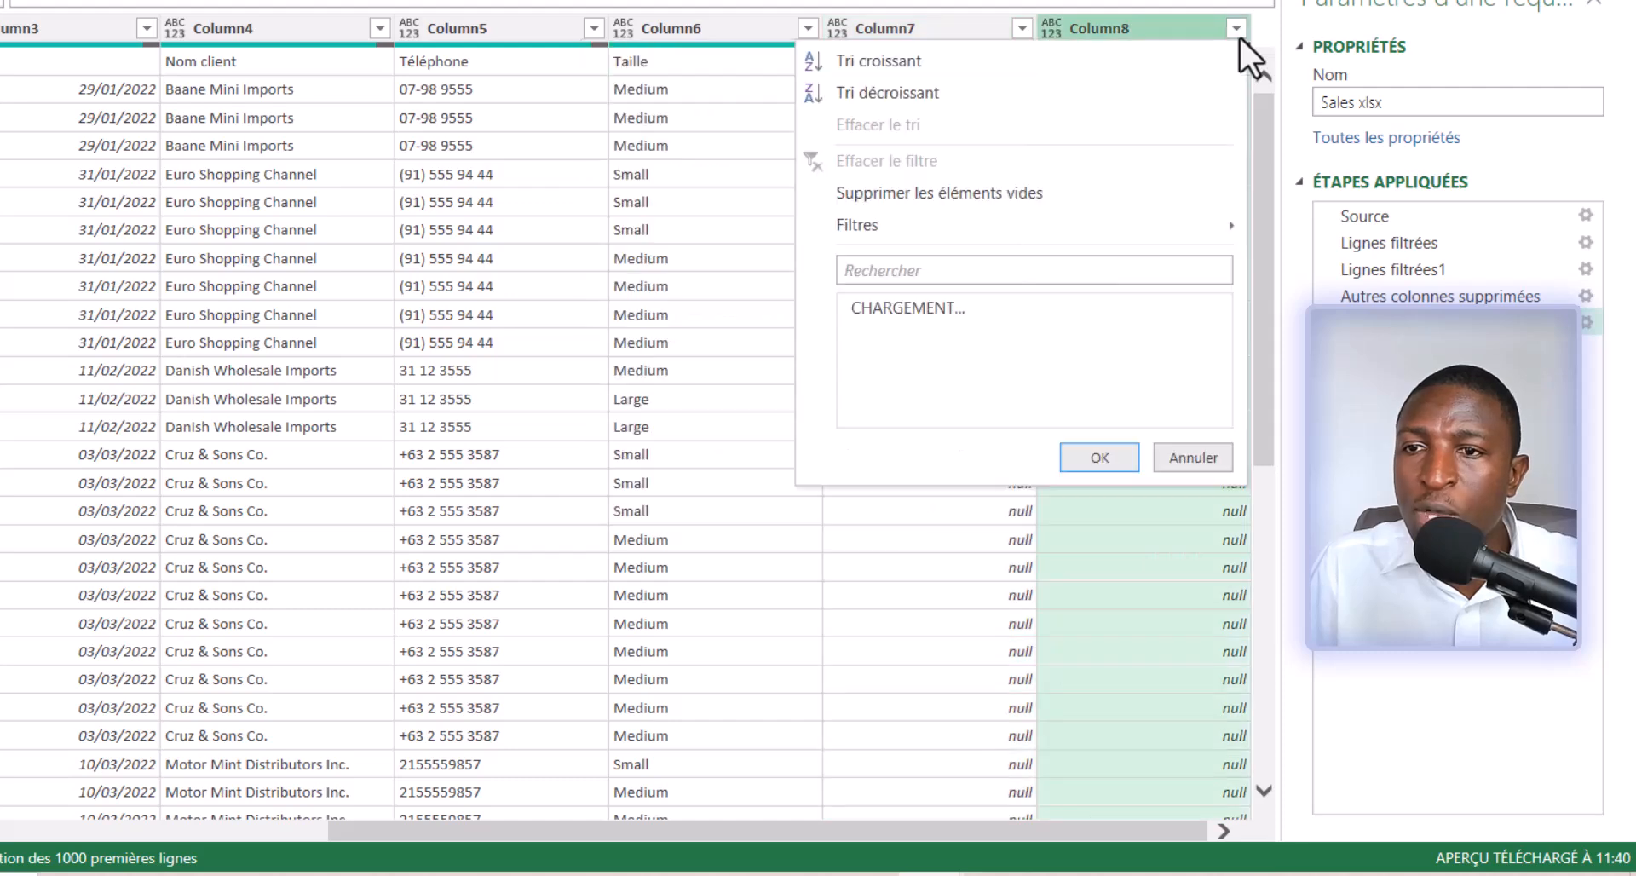
{"action": "left_click", "coordinate": [1153, 22]}
{"action": "left_click", "coordinate": [941, 36], "text": "ctrl"}
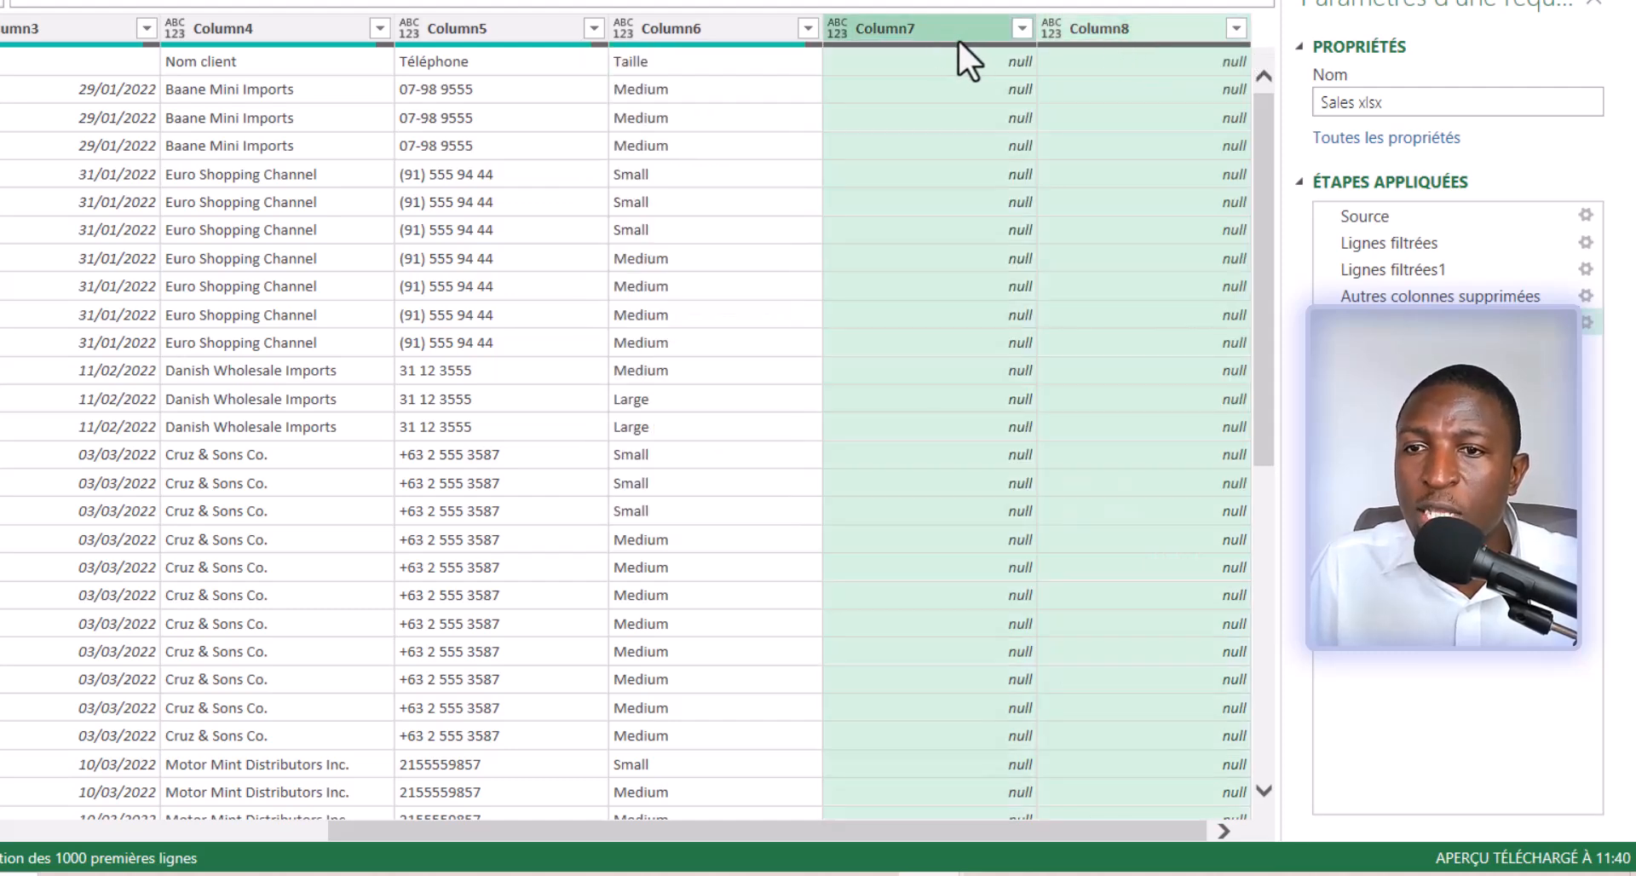
{"action": "right_click", "coordinate": [958, 33]}
{"action": "left_click", "coordinate": [1061, 85]}
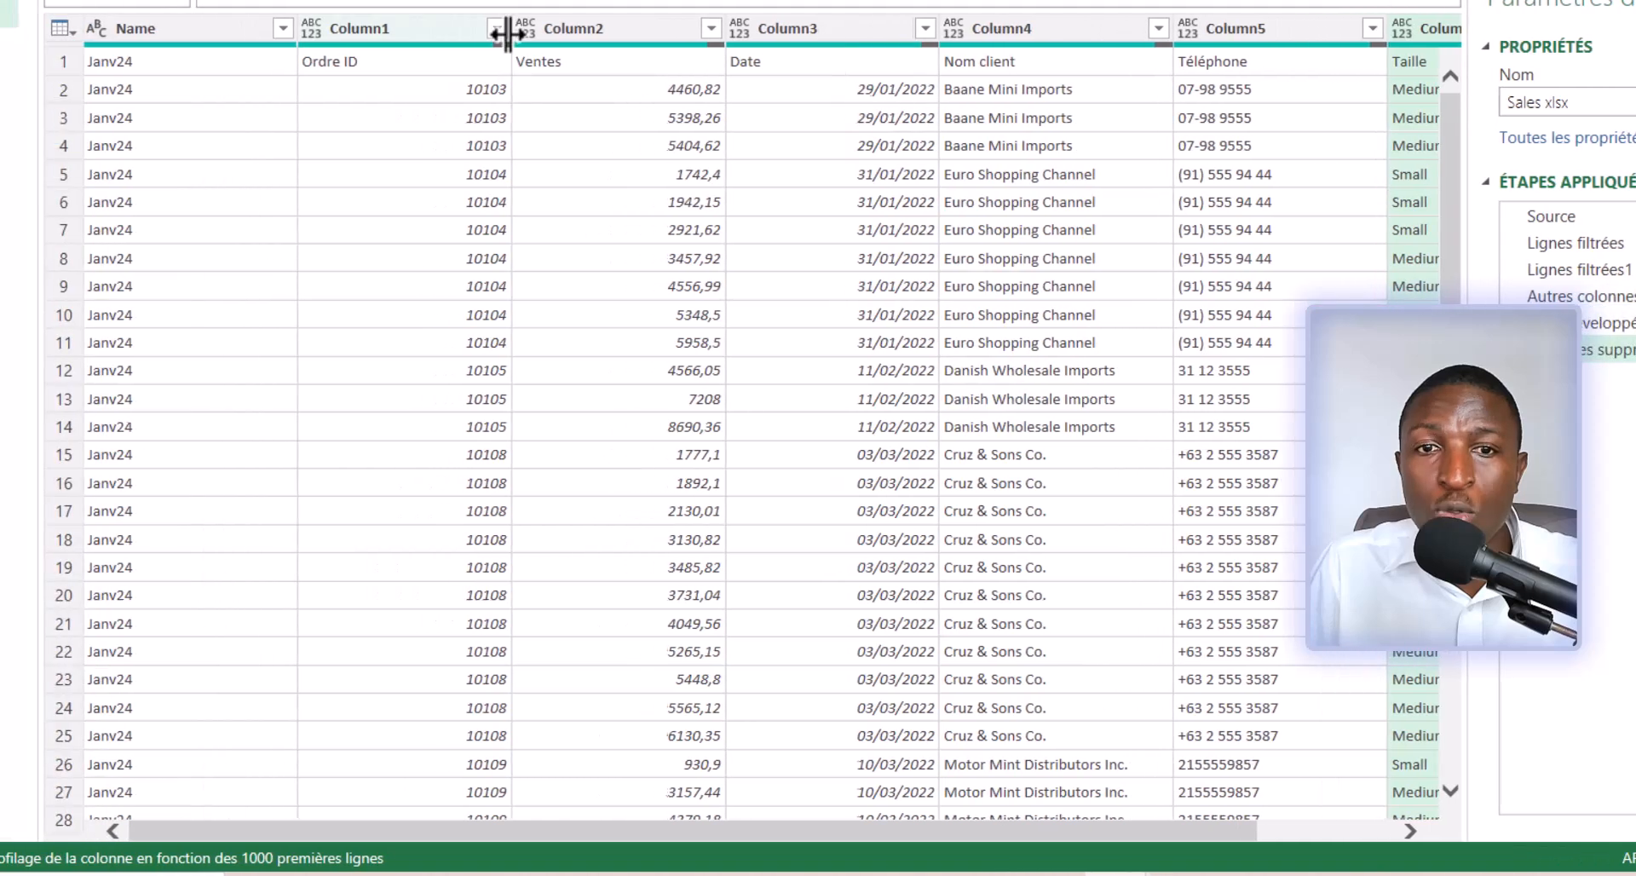
Filter Column1 to exclude the null rows
{"action": "left_click", "coordinate": [310, 28]}
{"action": "left_click", "coordinate": [136, 335]}
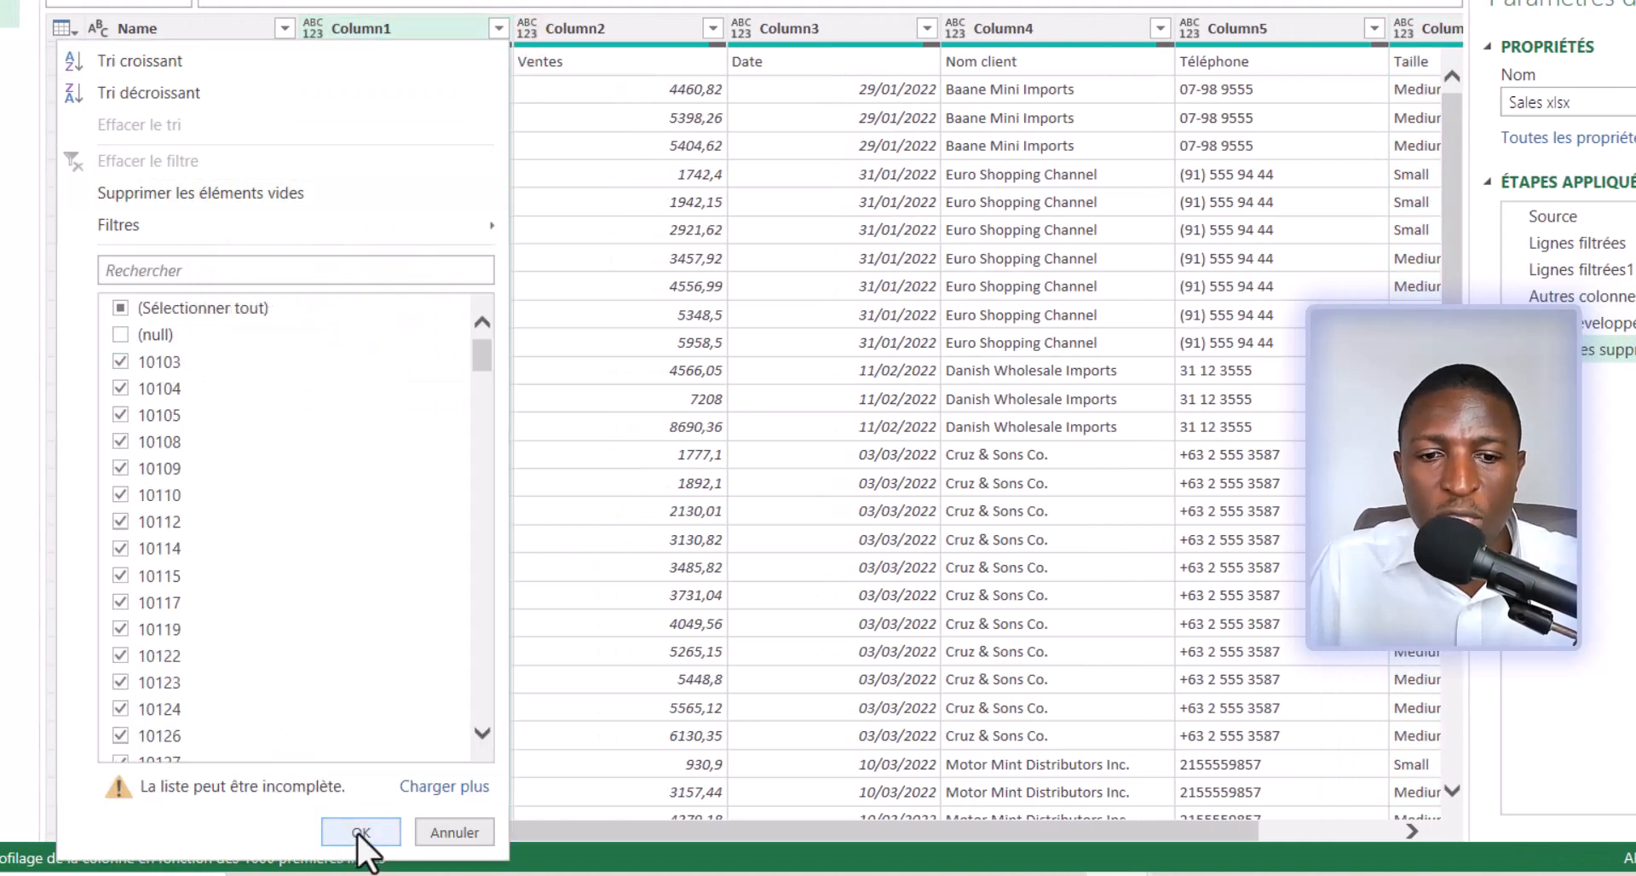
{"action": "left_click", "coordinate": [360, 832]}
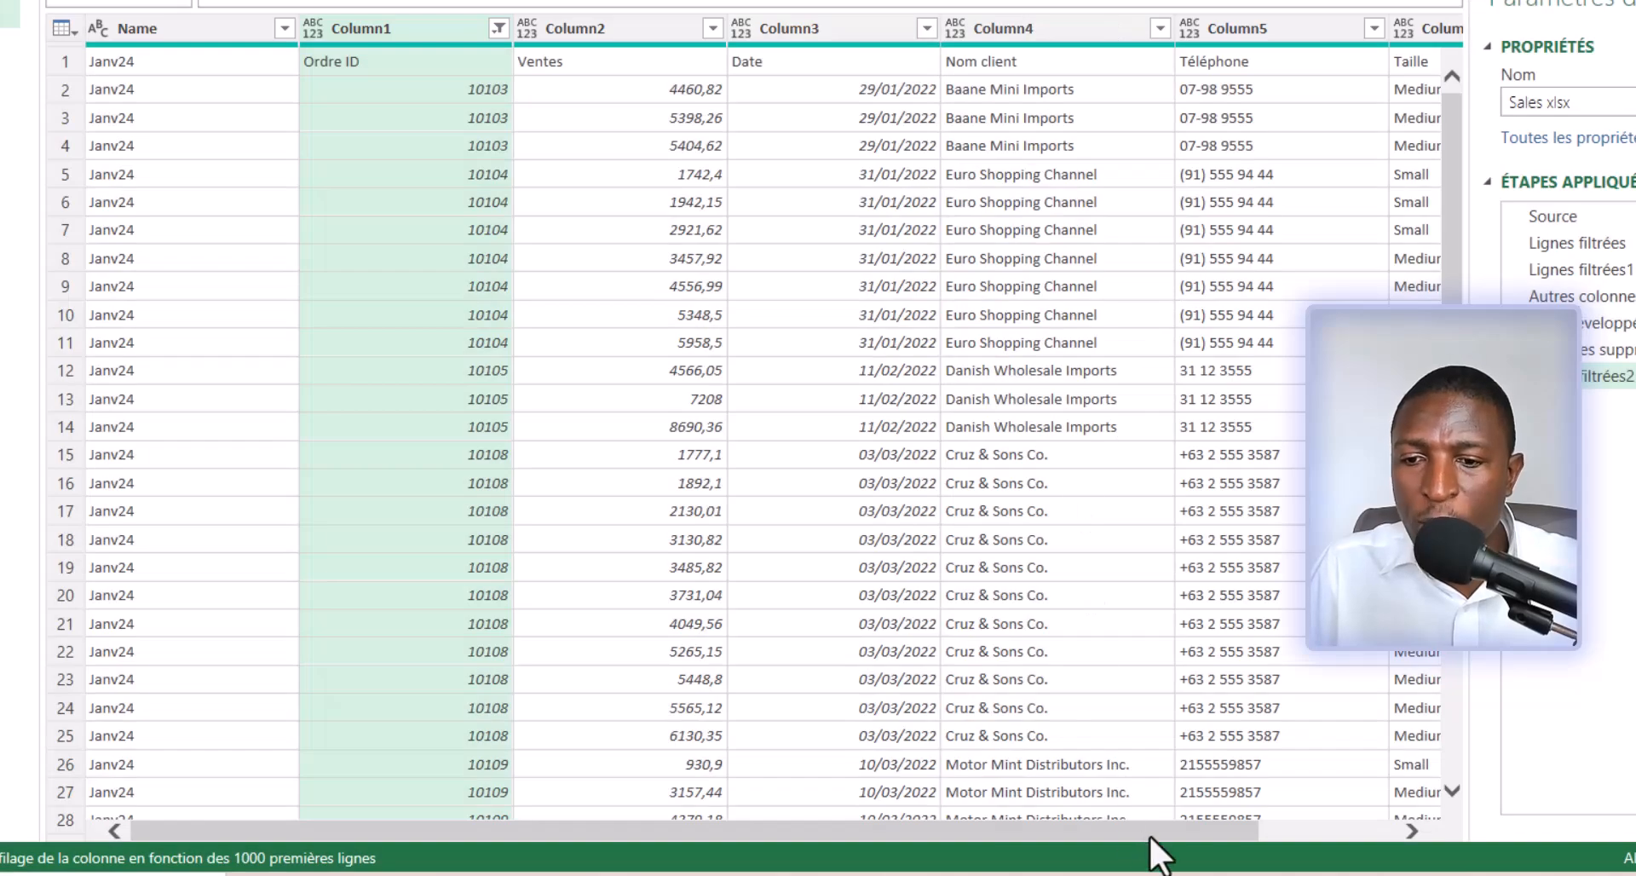
Promote the first row of the table to column headers
{"action": "left_click_drag", "start_coordinate": [1148, 836], "coordinate": [647, 825]}
{"action": "left_click", "coordinate": [66, 61]}
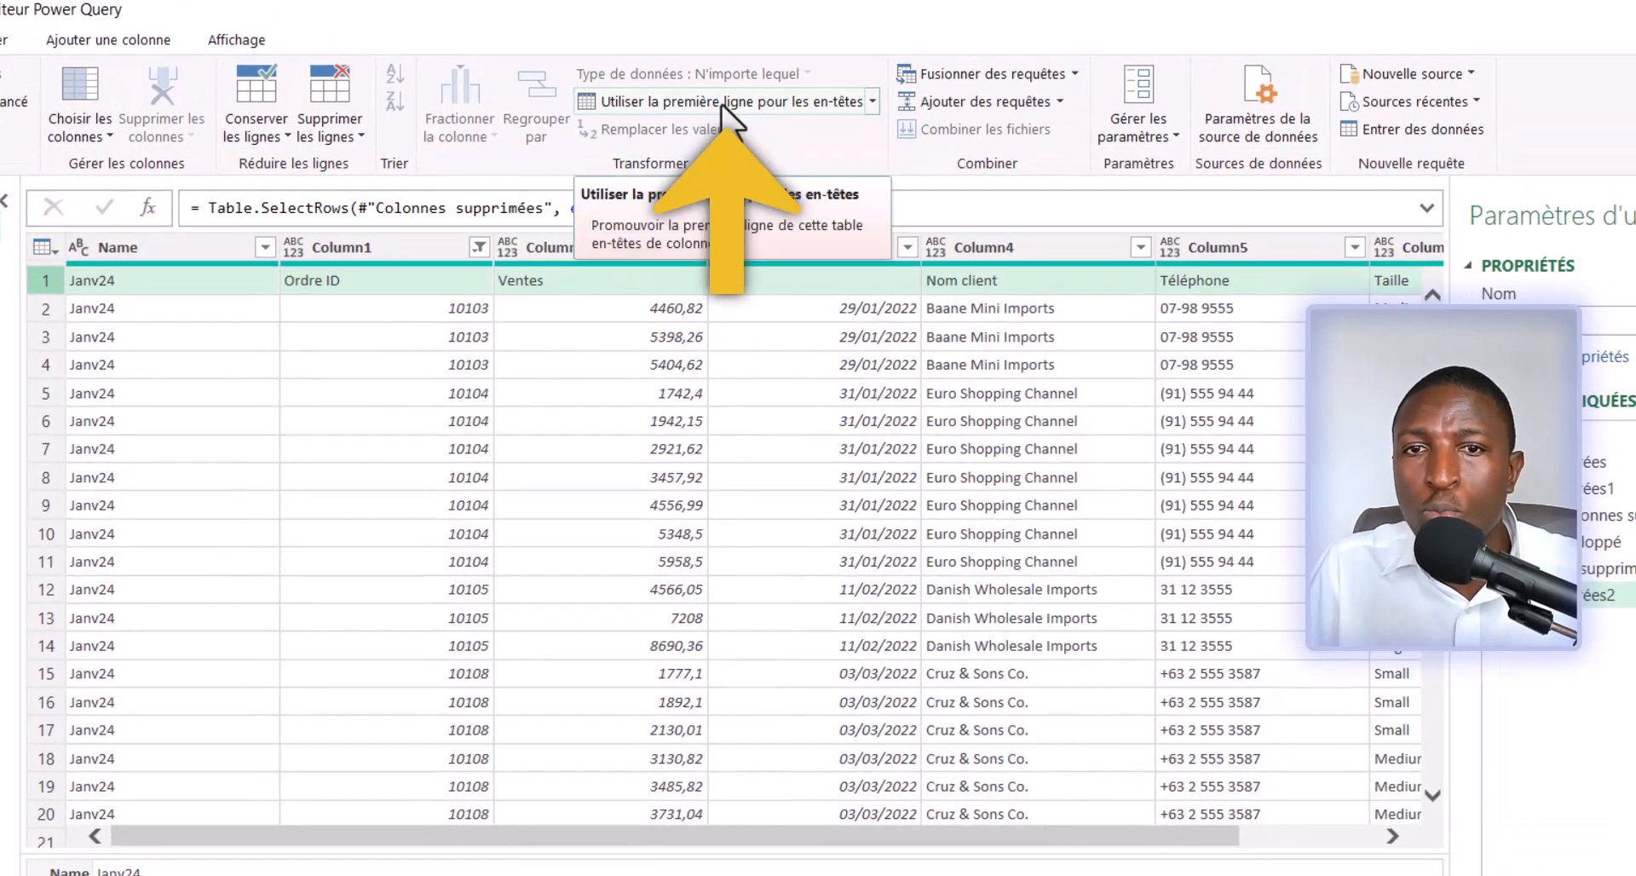
{"action": "left_click", "coordinate": [722, 102]}
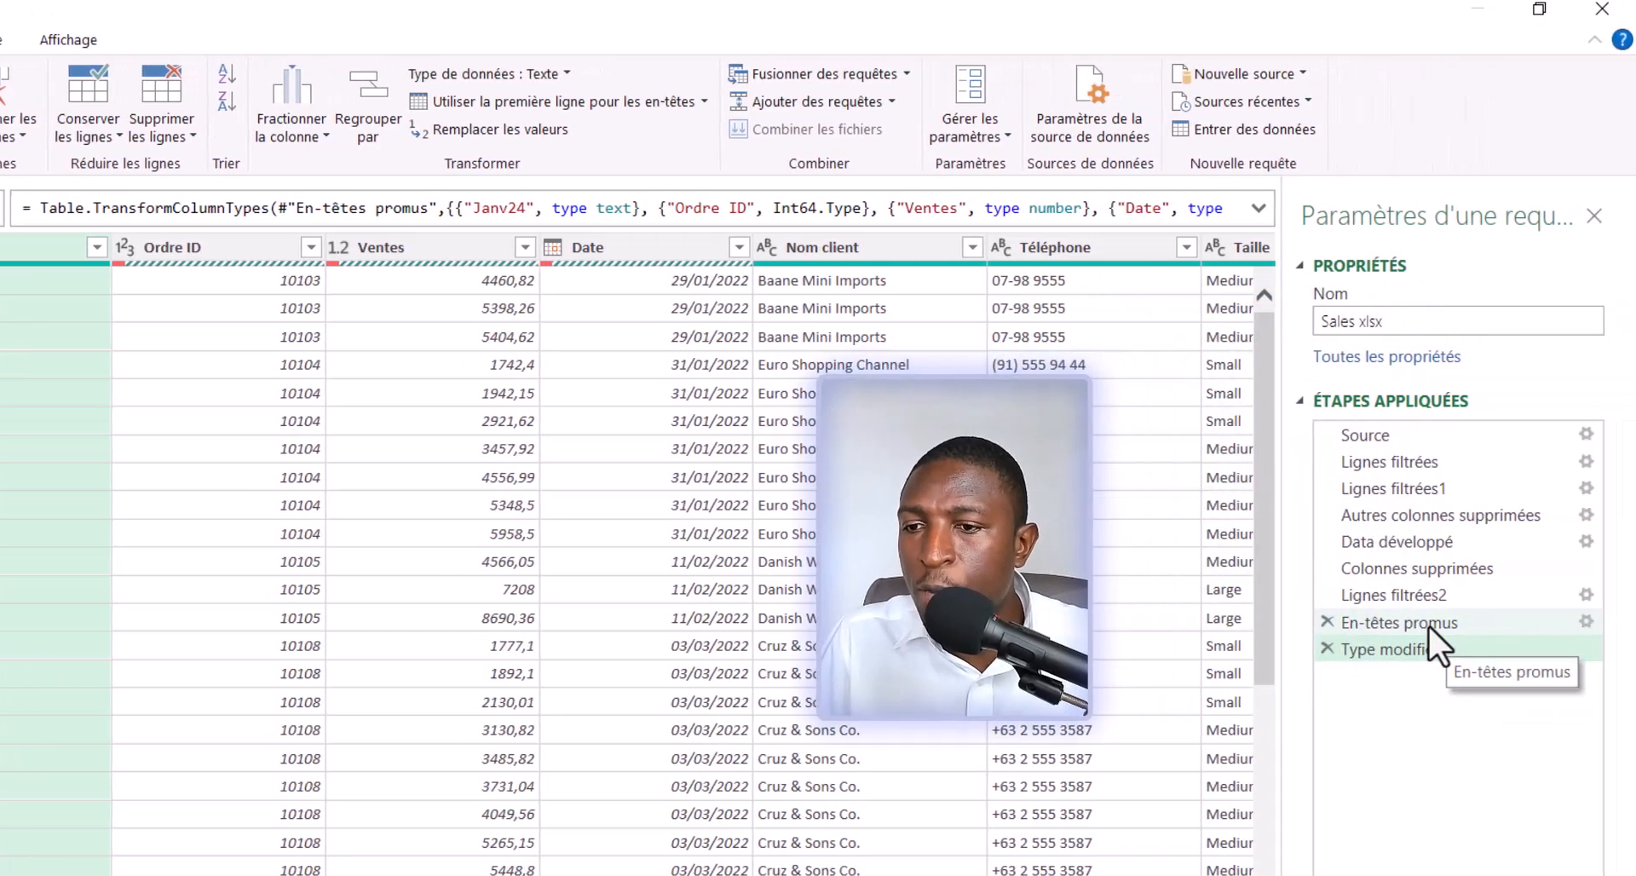
Review the query's applied steps En-têtes promus and Data développé, and return to the last step, Type modifié
{"action": "left_click", "coordinate": [1428, 626]}
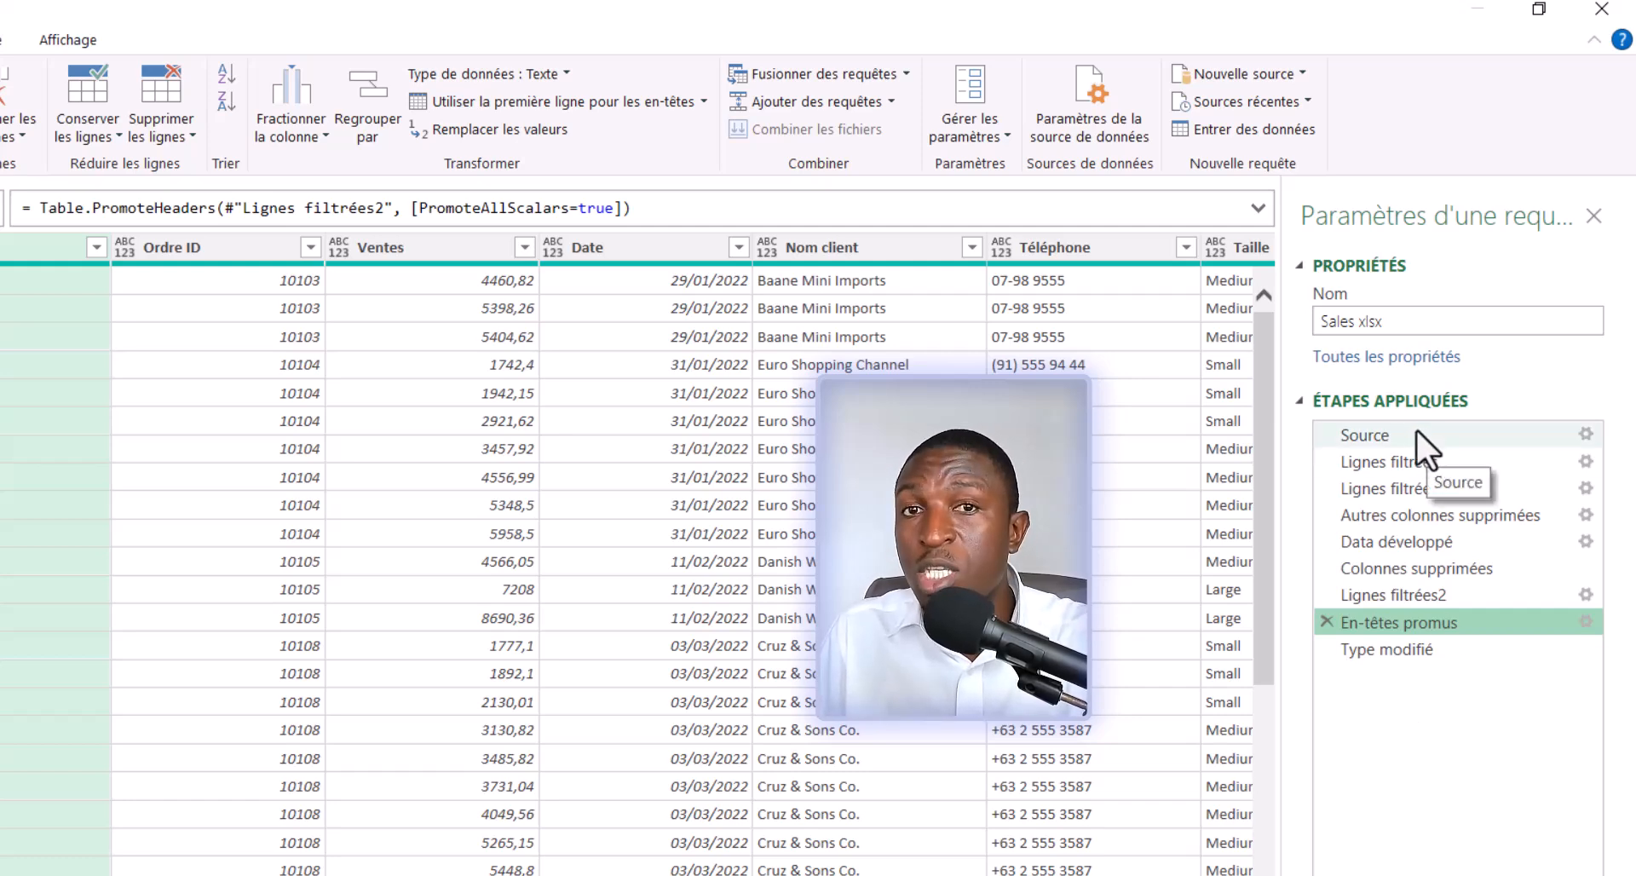
{"action": "left_click", "coordinate": [1387, 559]}
{"action": "left_click", "coordinate": [1384, 543]}
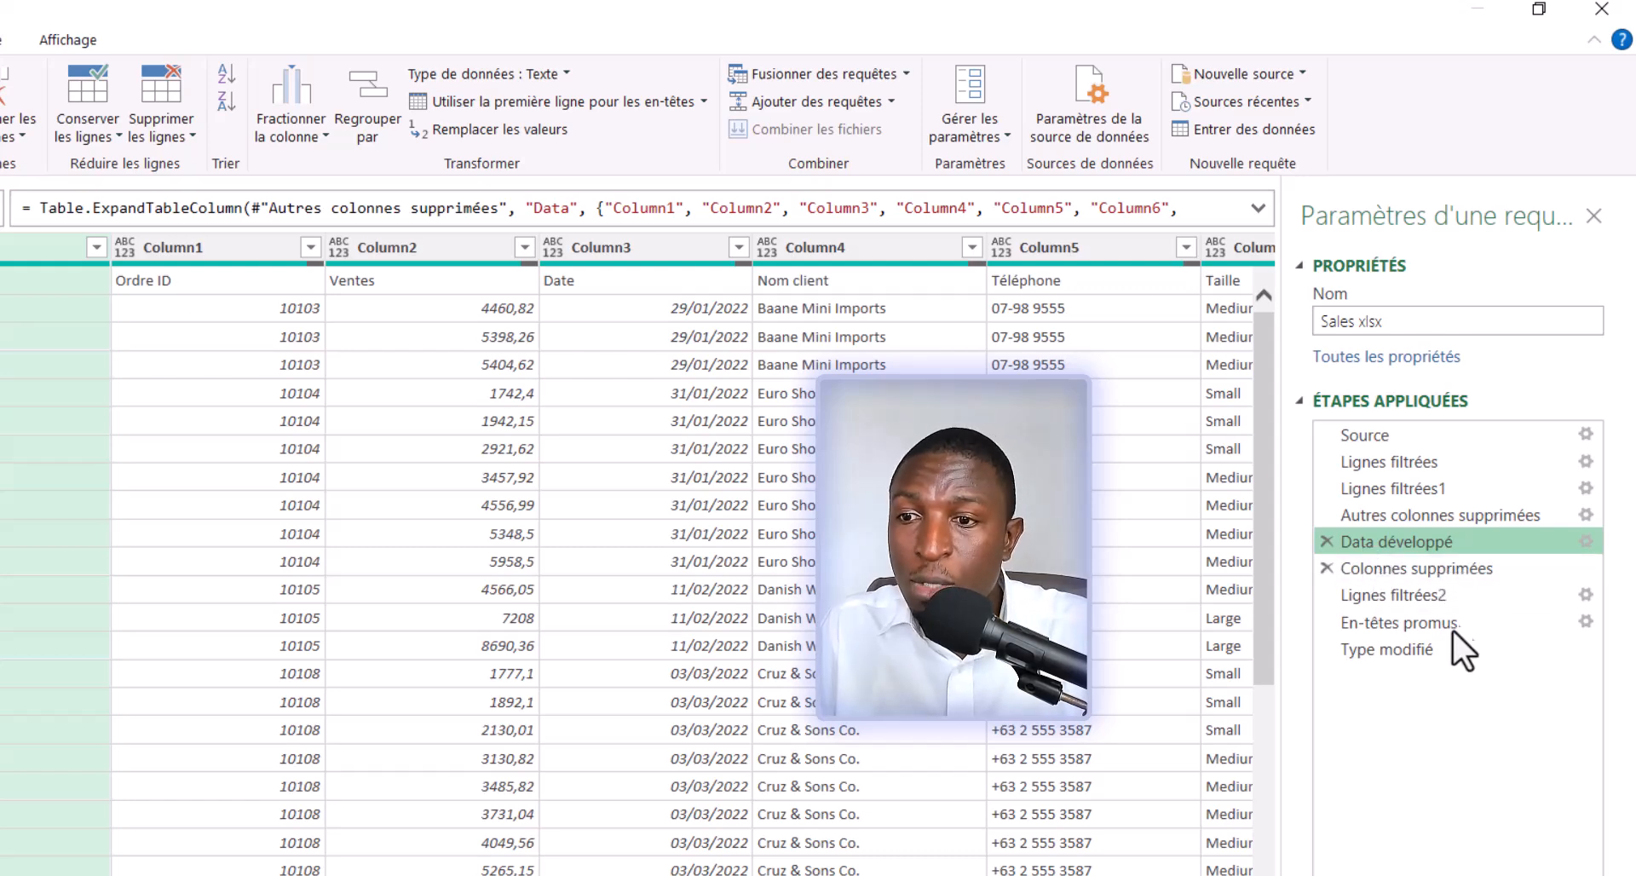
{"action": "left_click", "coordinate": [1428, 646]}
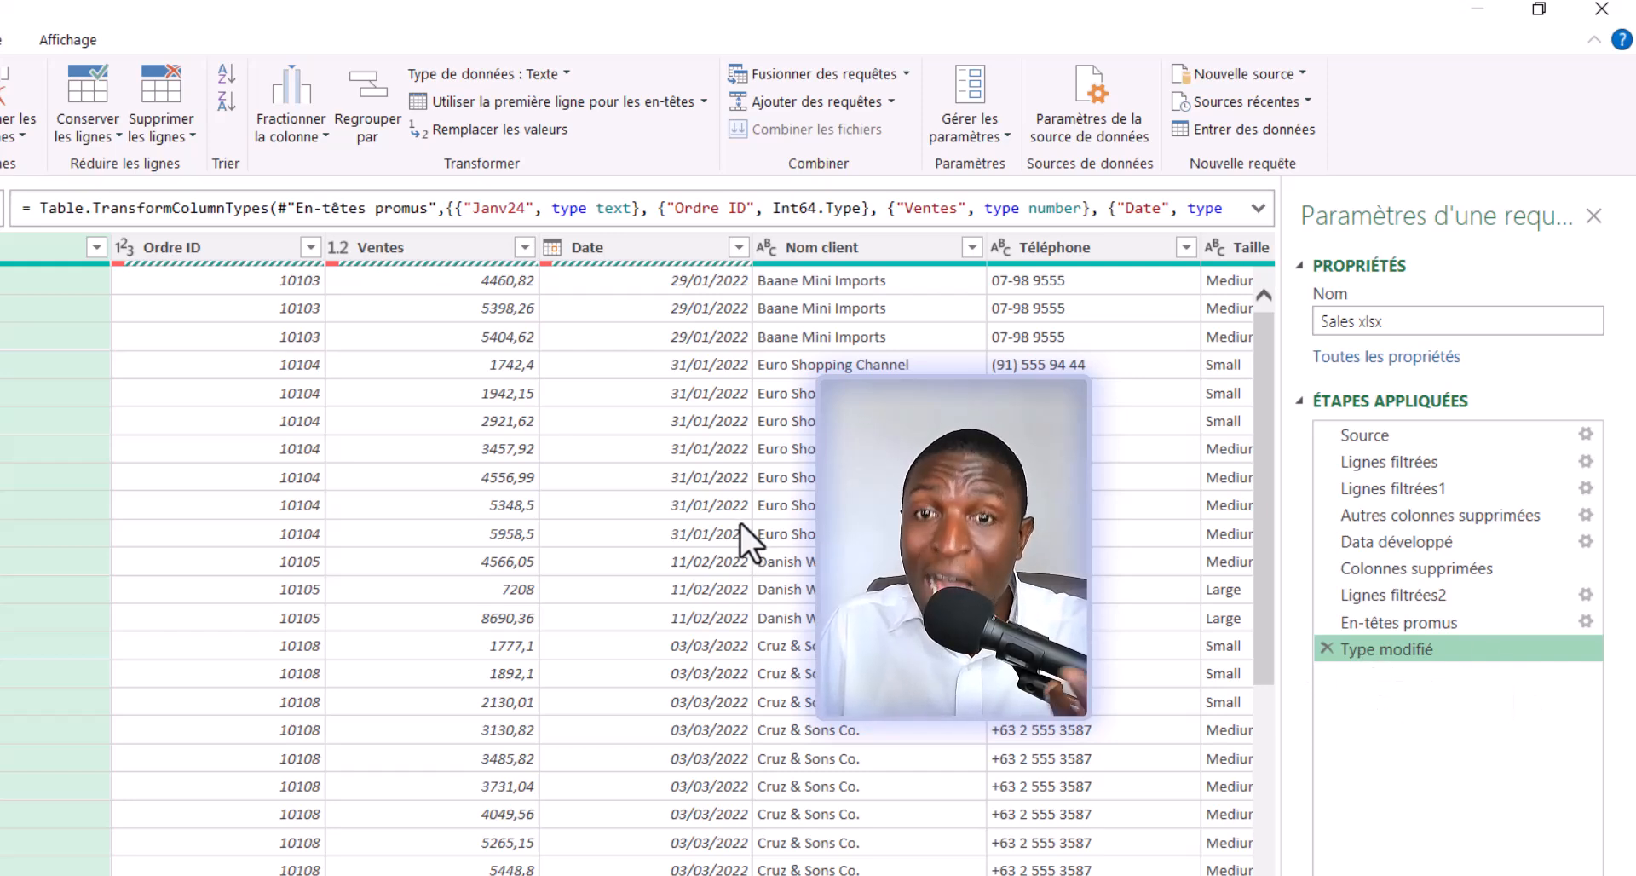
Examine the Date column at the En-têtes promus step for header rows repeated among the data rows
{"action": "left_click", "coordinate": [651, 243]}
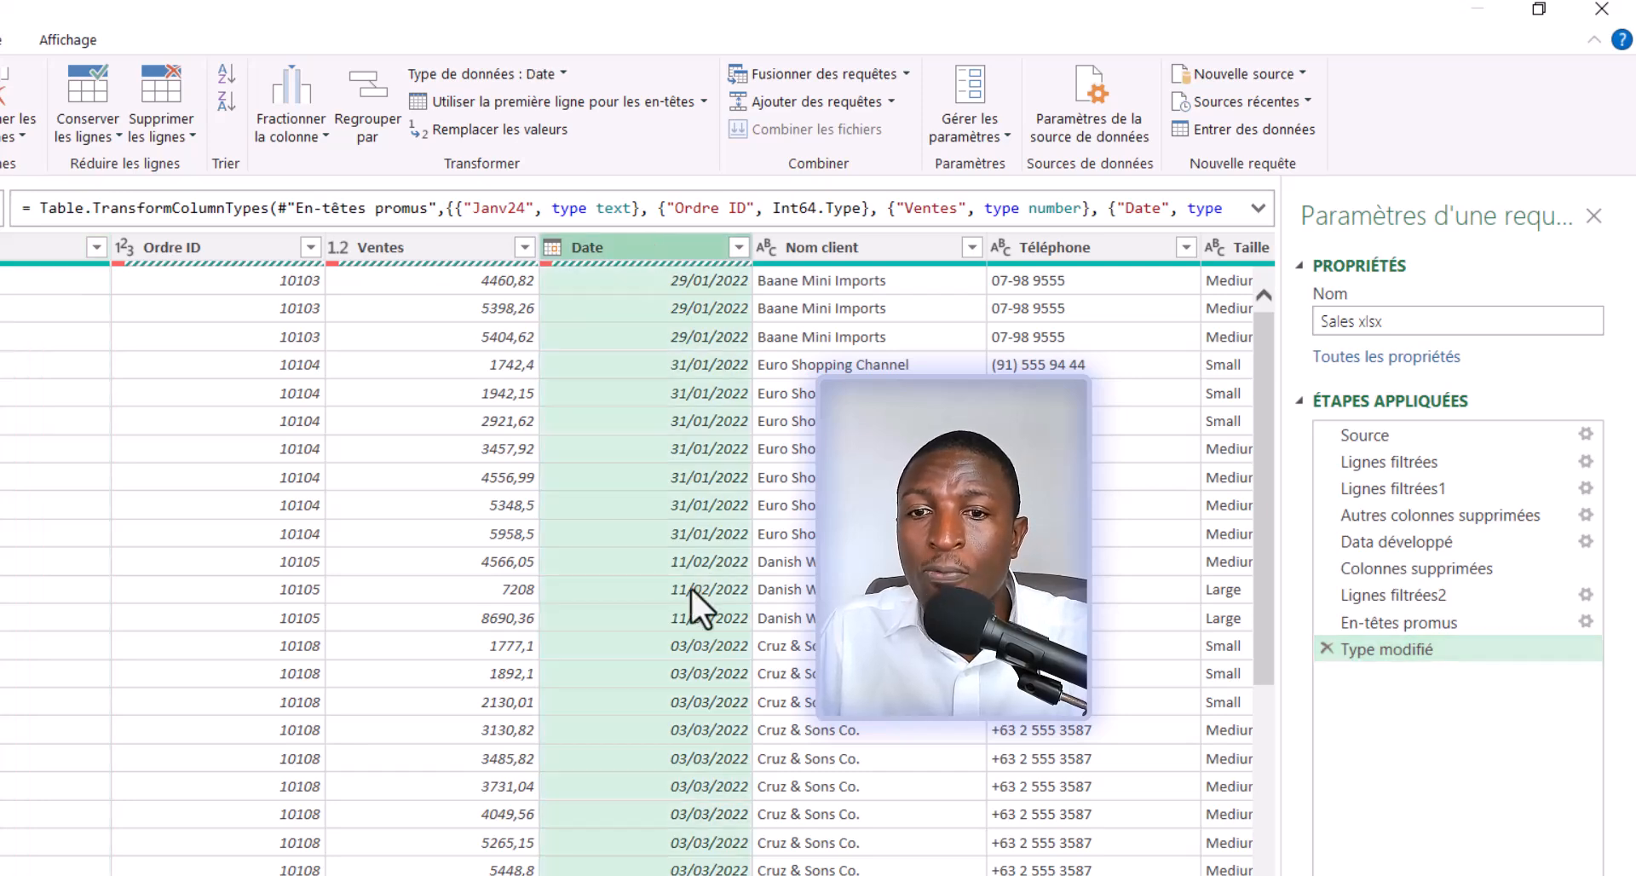
{"action": "scroll", "coordinate": [687, 588], "scroll_direction": "down", "scroll_amount": 4}
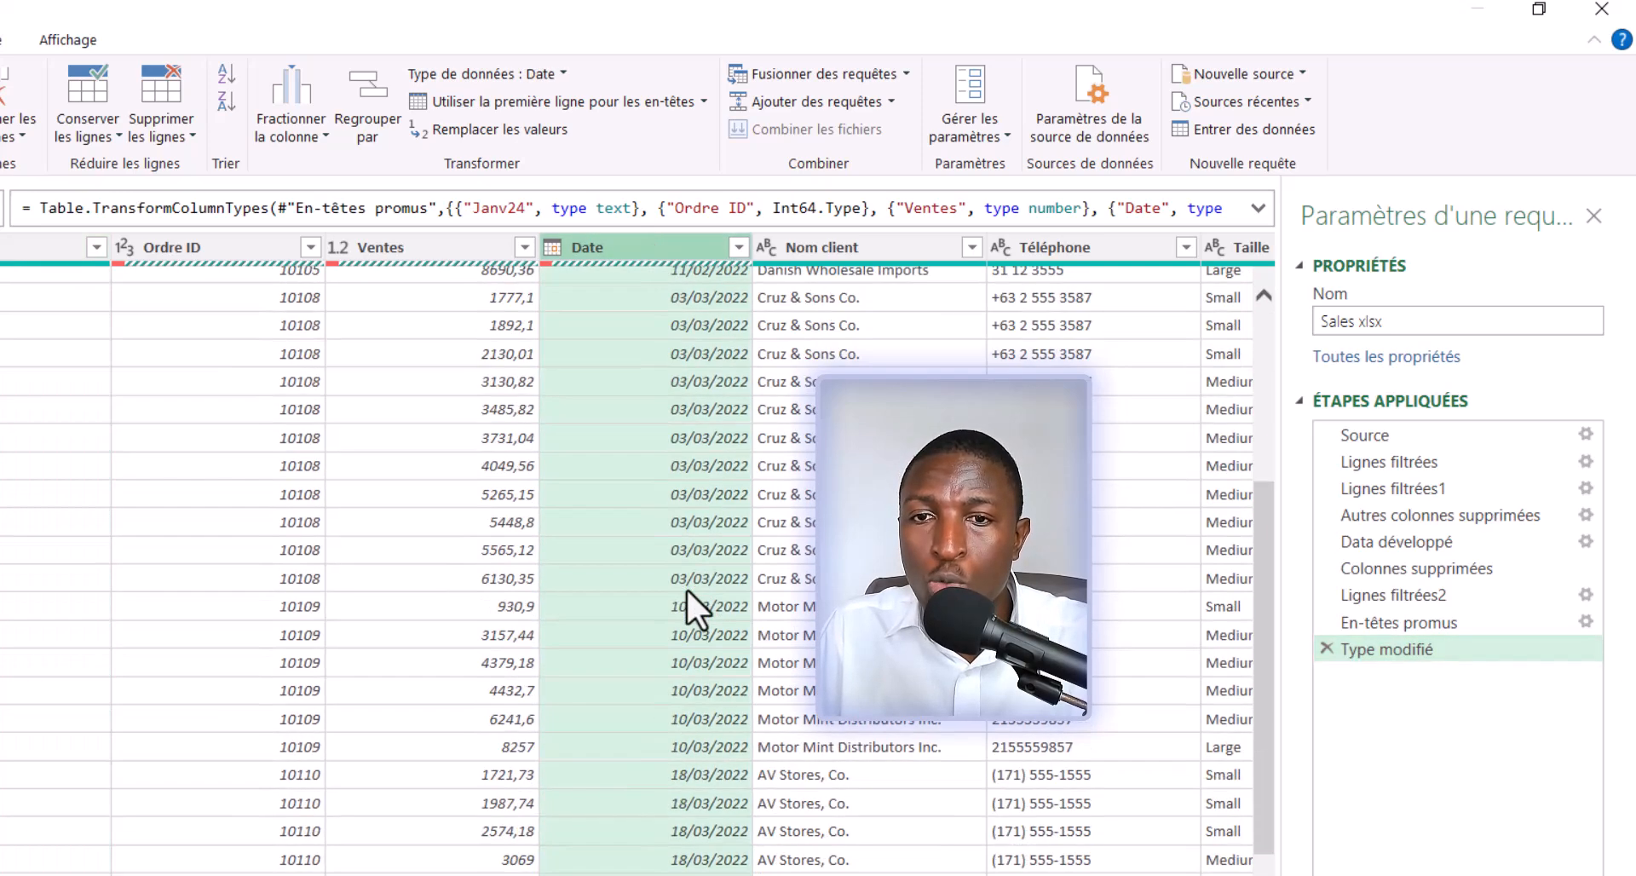
{"action": "left_click", "coordinate": [1403, 623]}
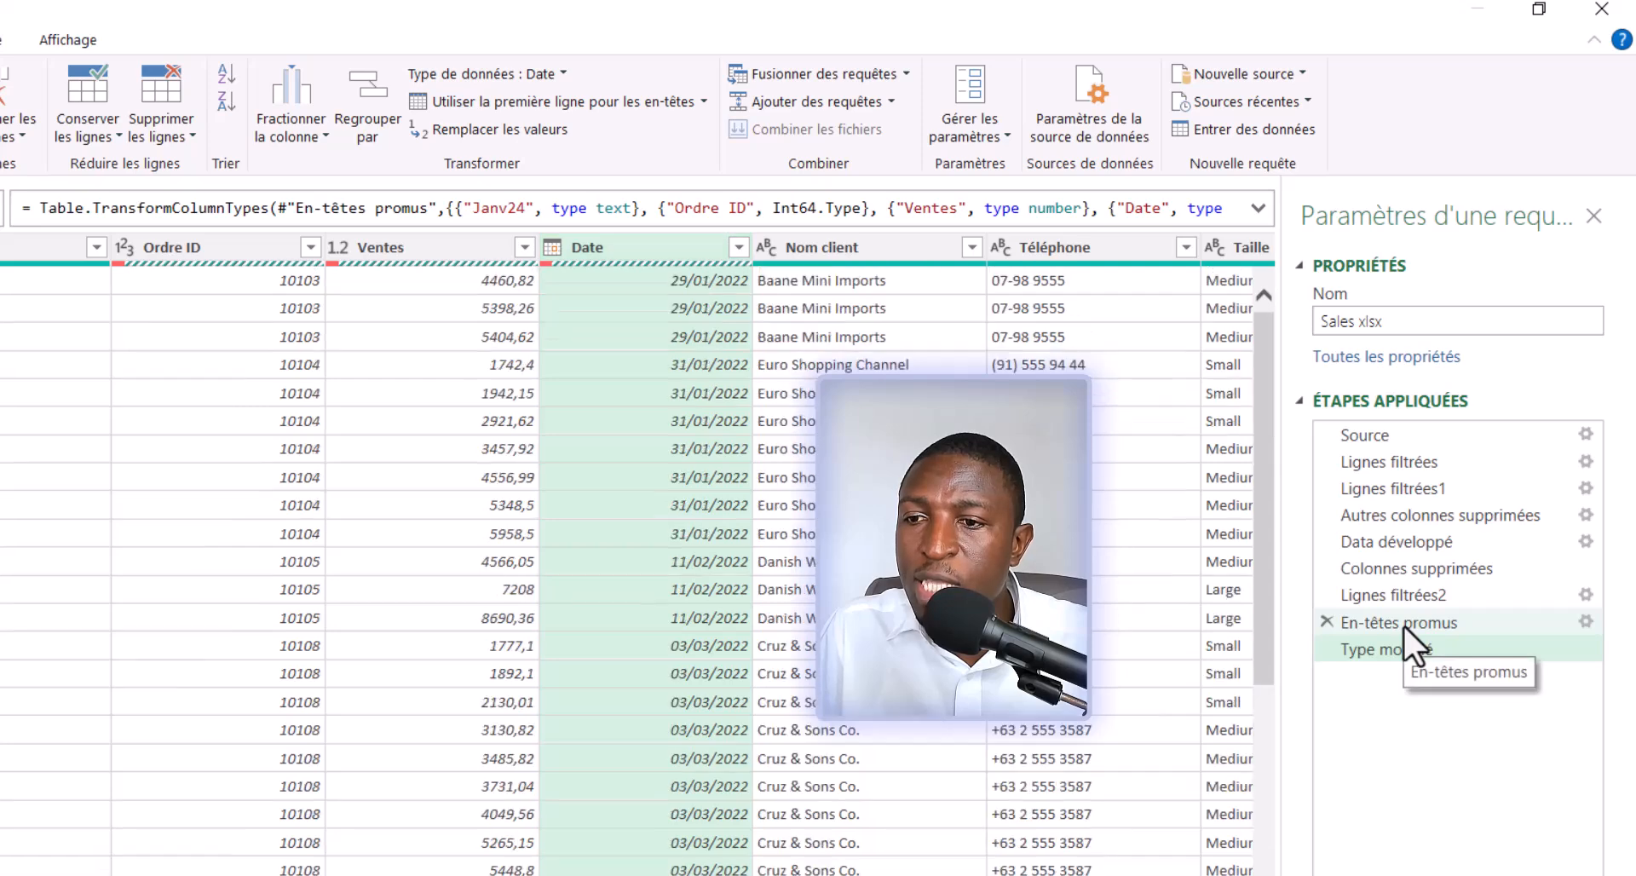
{"action": "scroll", "coordinate": [673, 554], "scroll_direction": "down", "scroll_amount": 10}
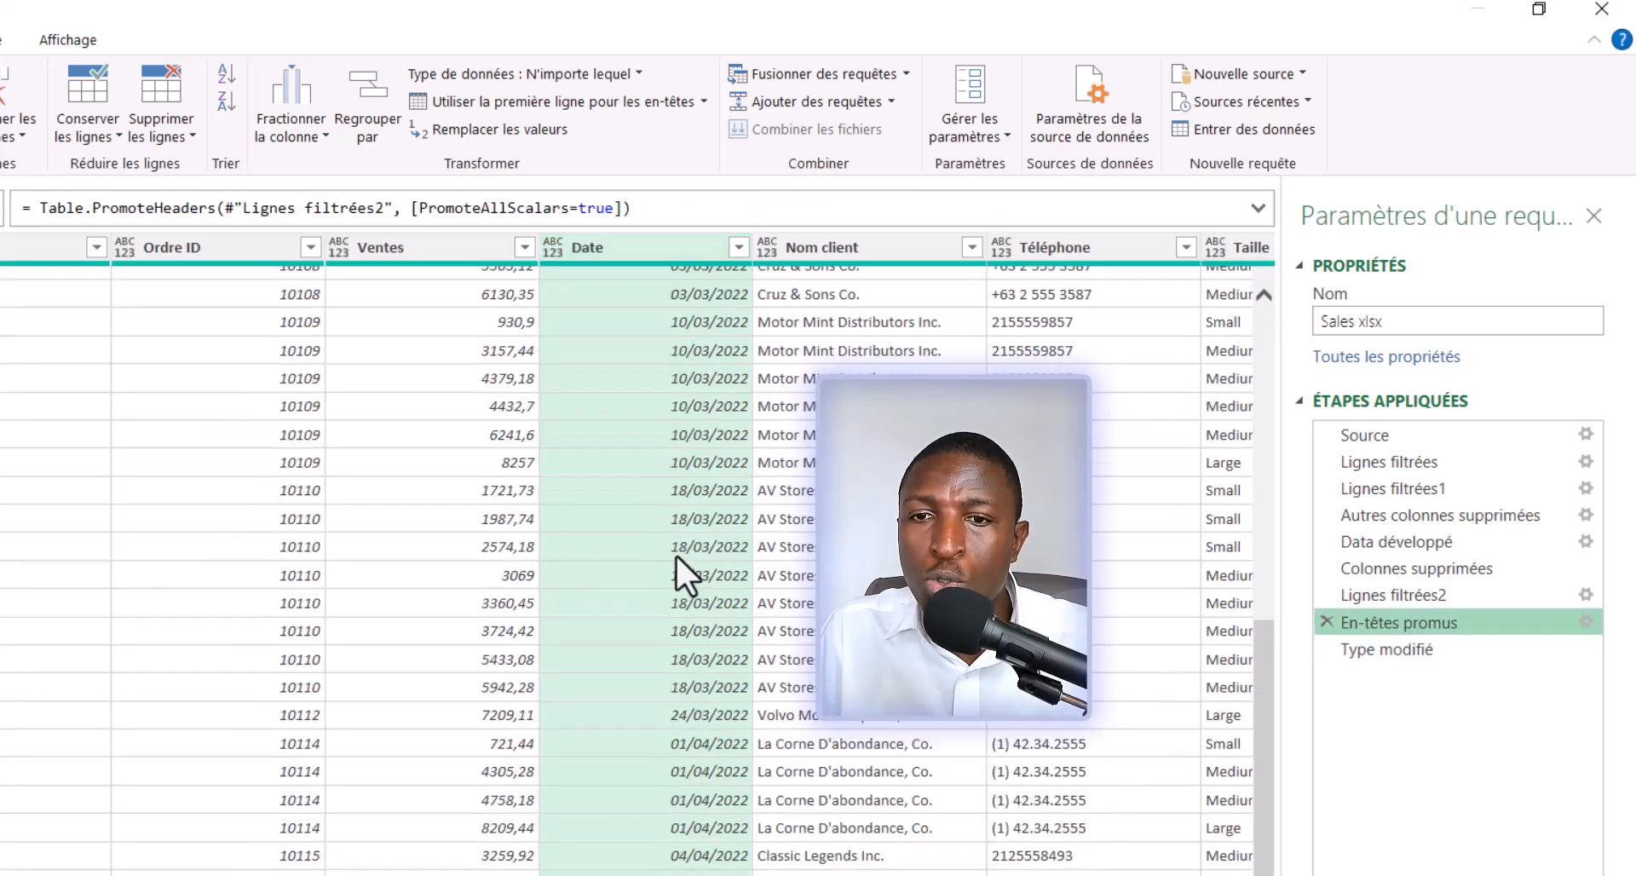
{"action": "scroll", "coordinate": [673, 618], "scroll_direction": "down", "scroll_amount": 15}
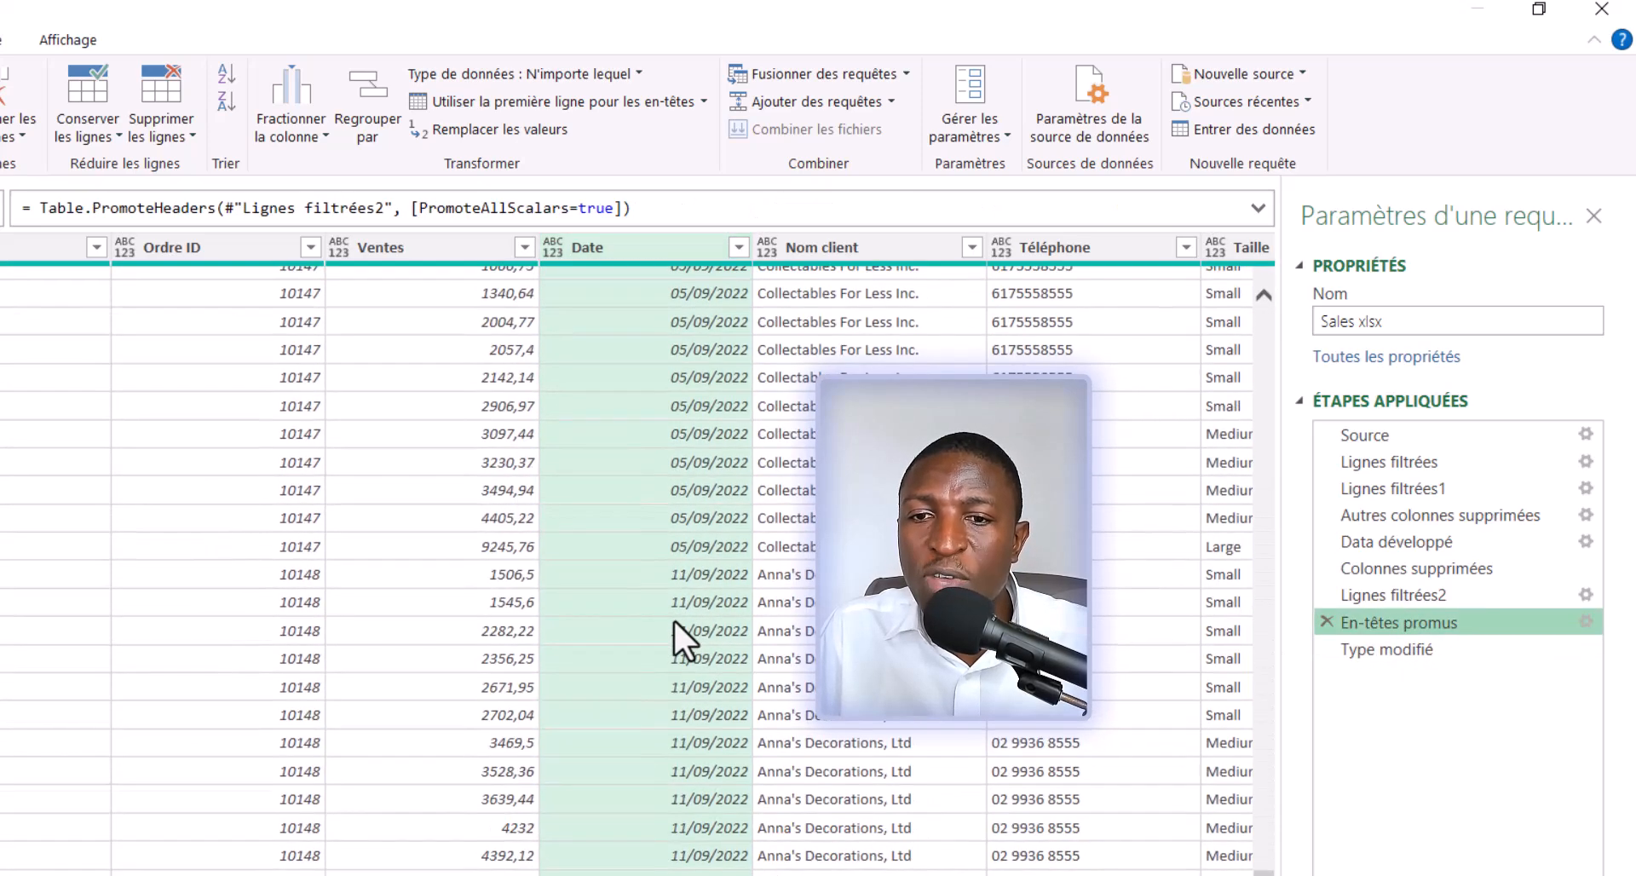
{"action": "scroll", "coordinate": [673, 619], "scroll_direction": "down", "scroll_amount": 20}
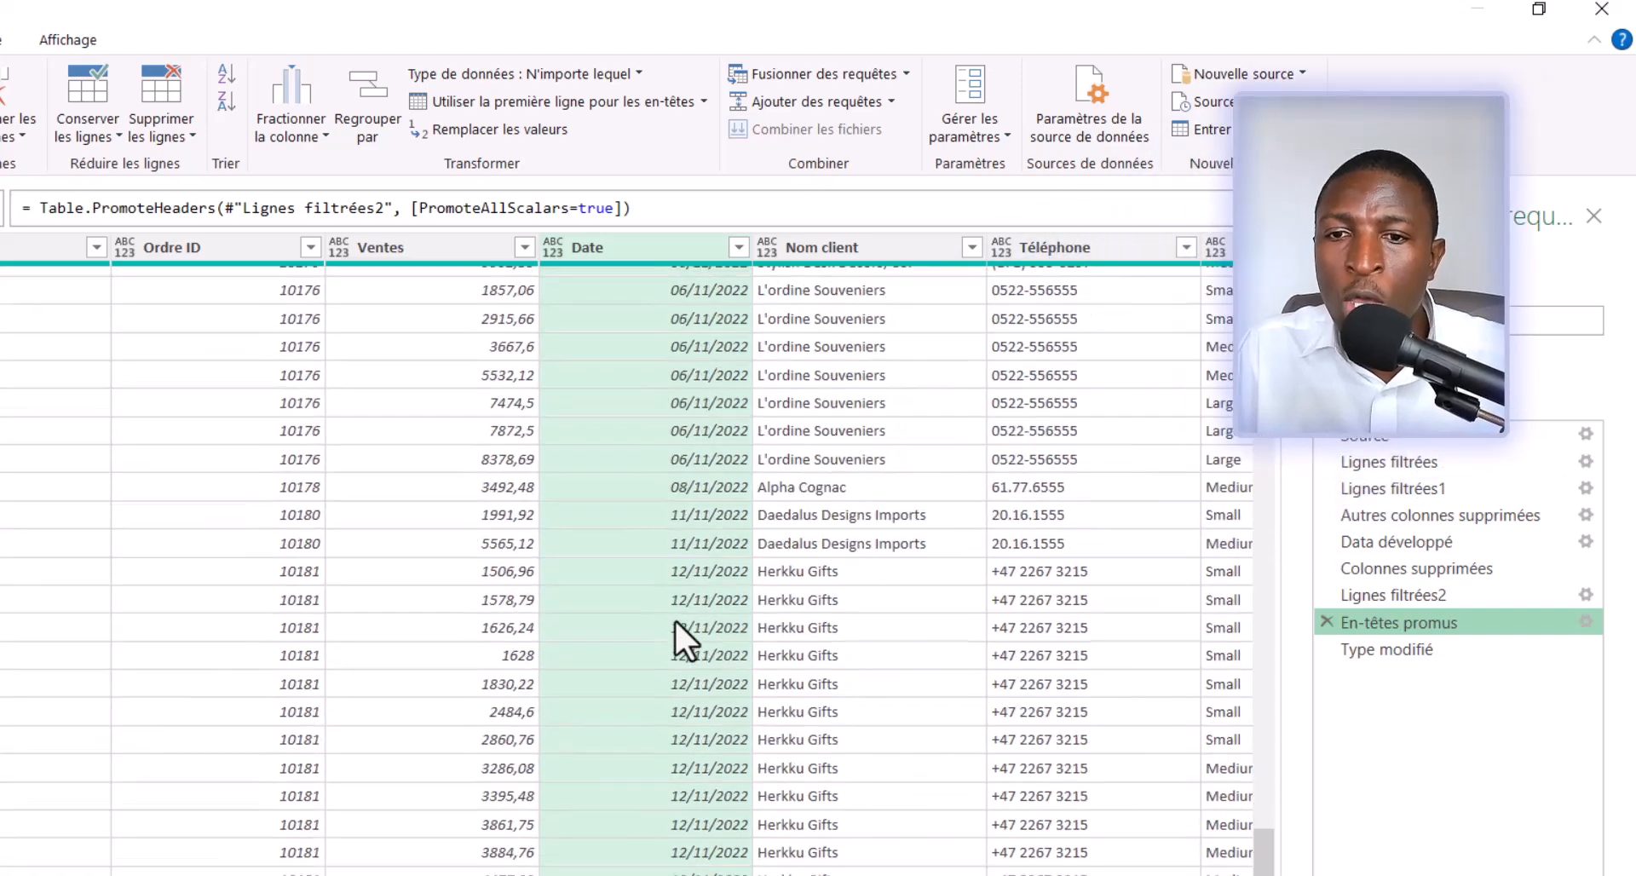
{"action": "scroll", "coordinate": [673, 619], "scroll_direction": "down", "scroll_amount": 20}
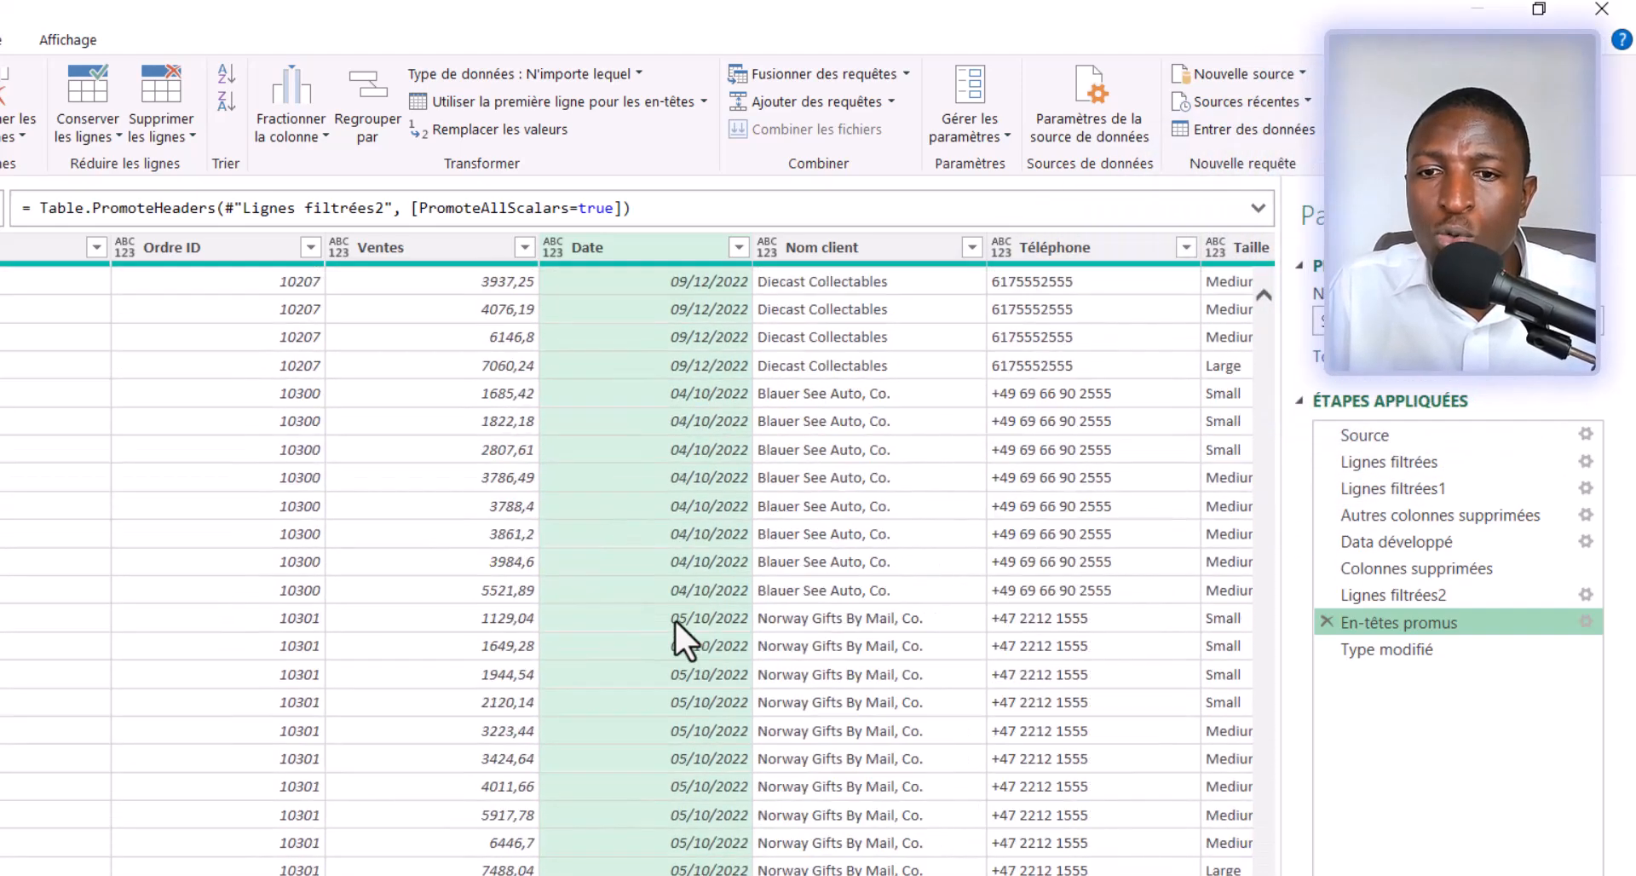
{"action": "scroll", "coordinate": [675, 620], "scroll_direction": "up", "scroll_amount": 7}
{"action": "scroll", "coordinate": [675, 620], "scroll_direction": "down", "scroll_amount": 7}
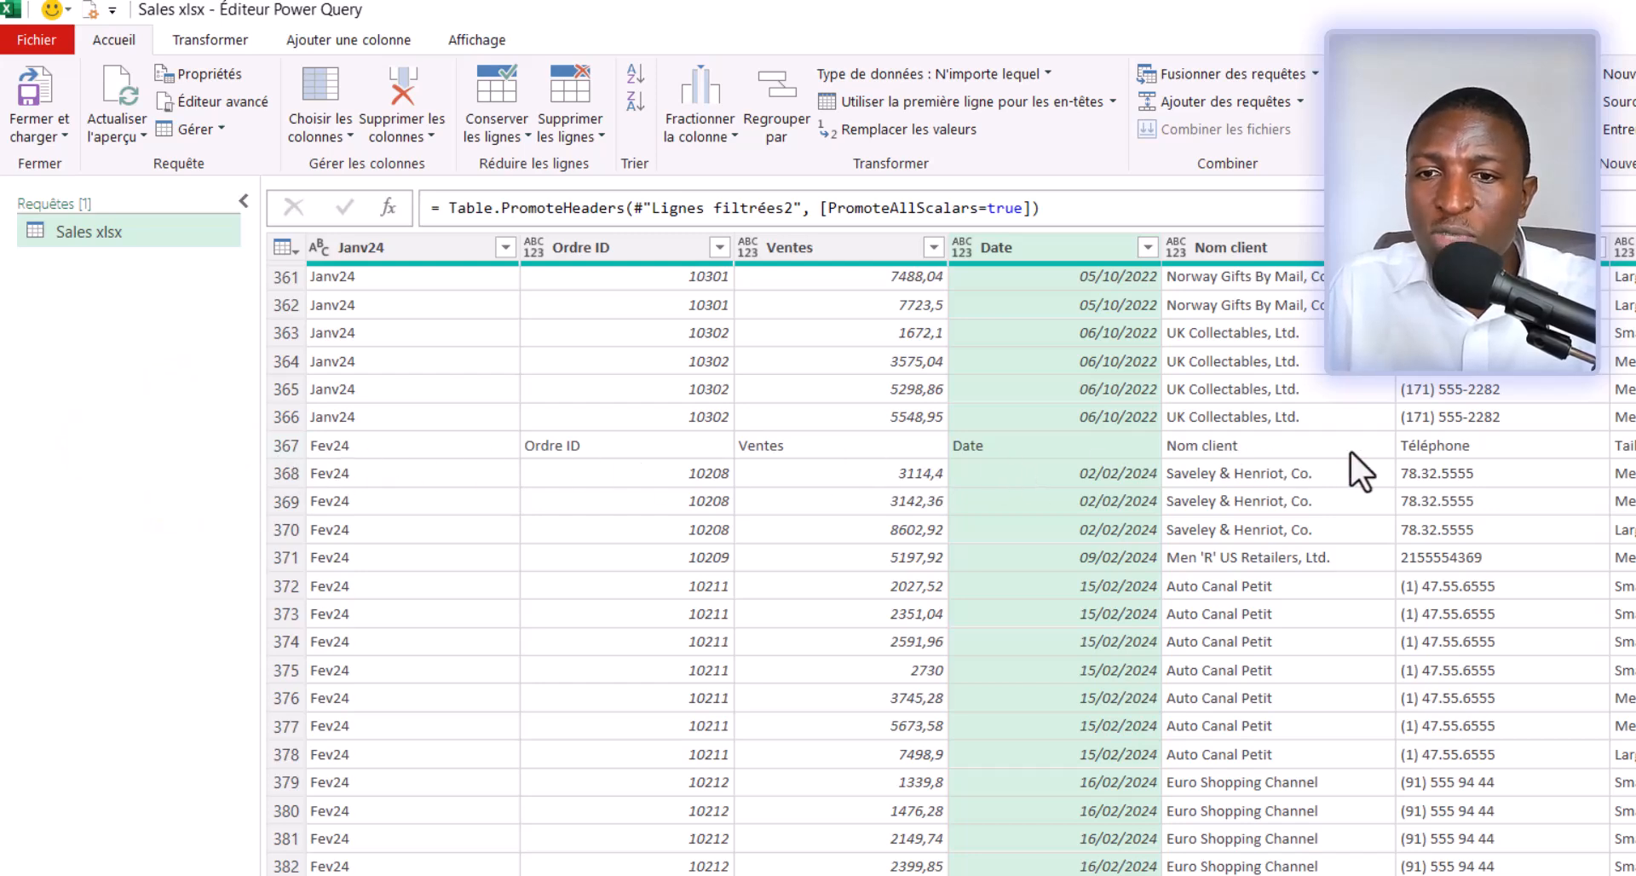
{"action": "left_click", "coordinate": [1032, 446]}
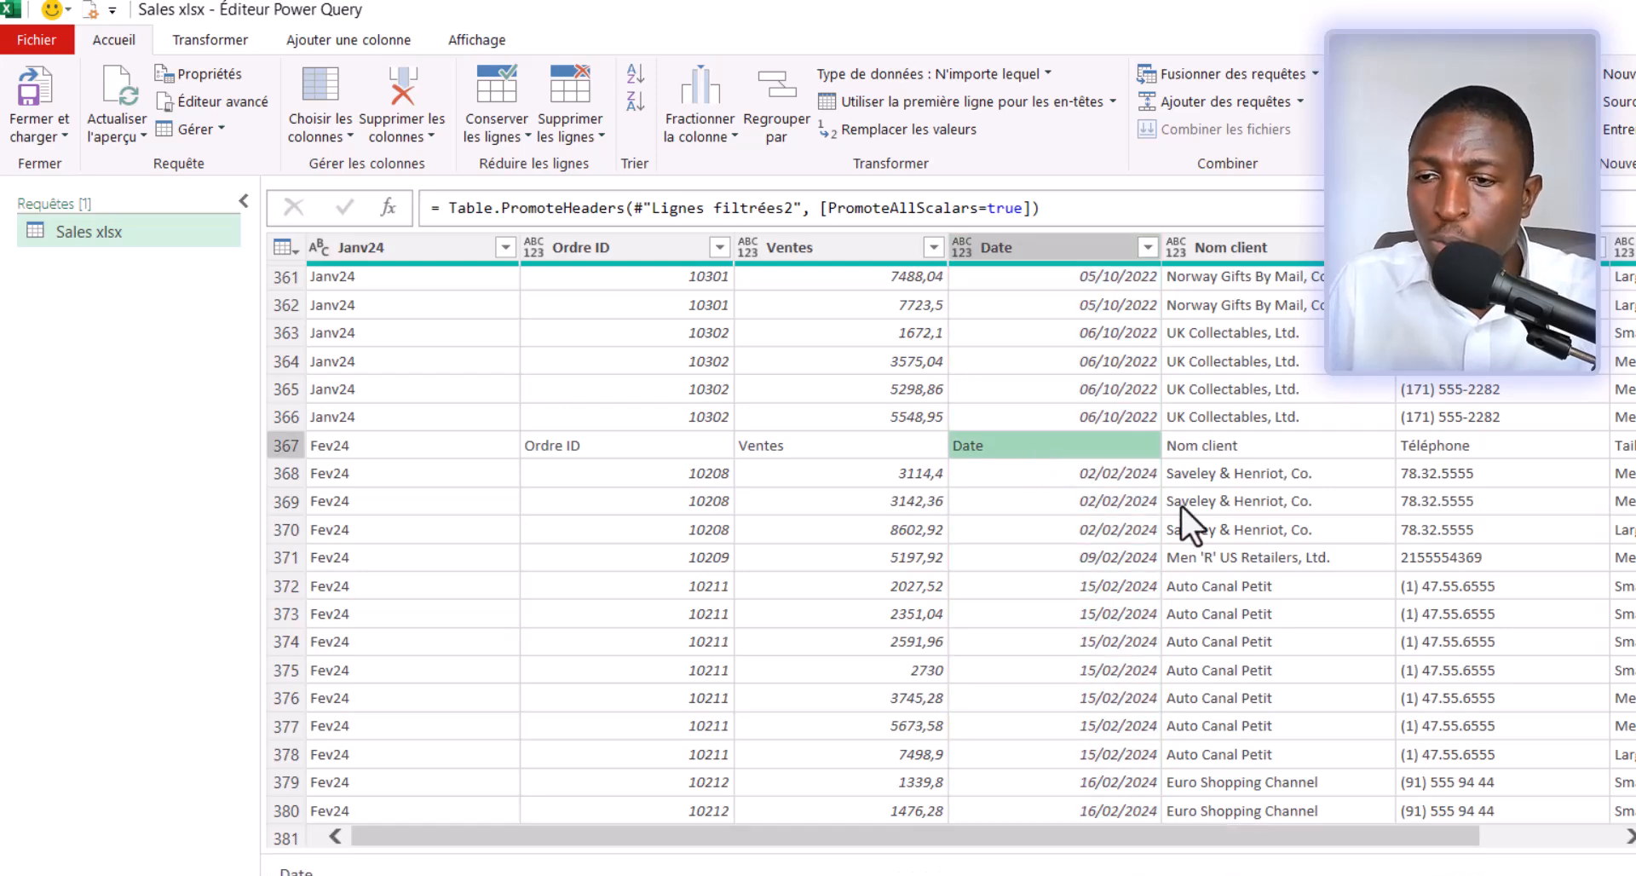
Delete the applied step Type modifié and filter the Ventes column to exclude the repeated header value "Ventes"
{"action": "left_click", "coordinate": [1429, 651]}
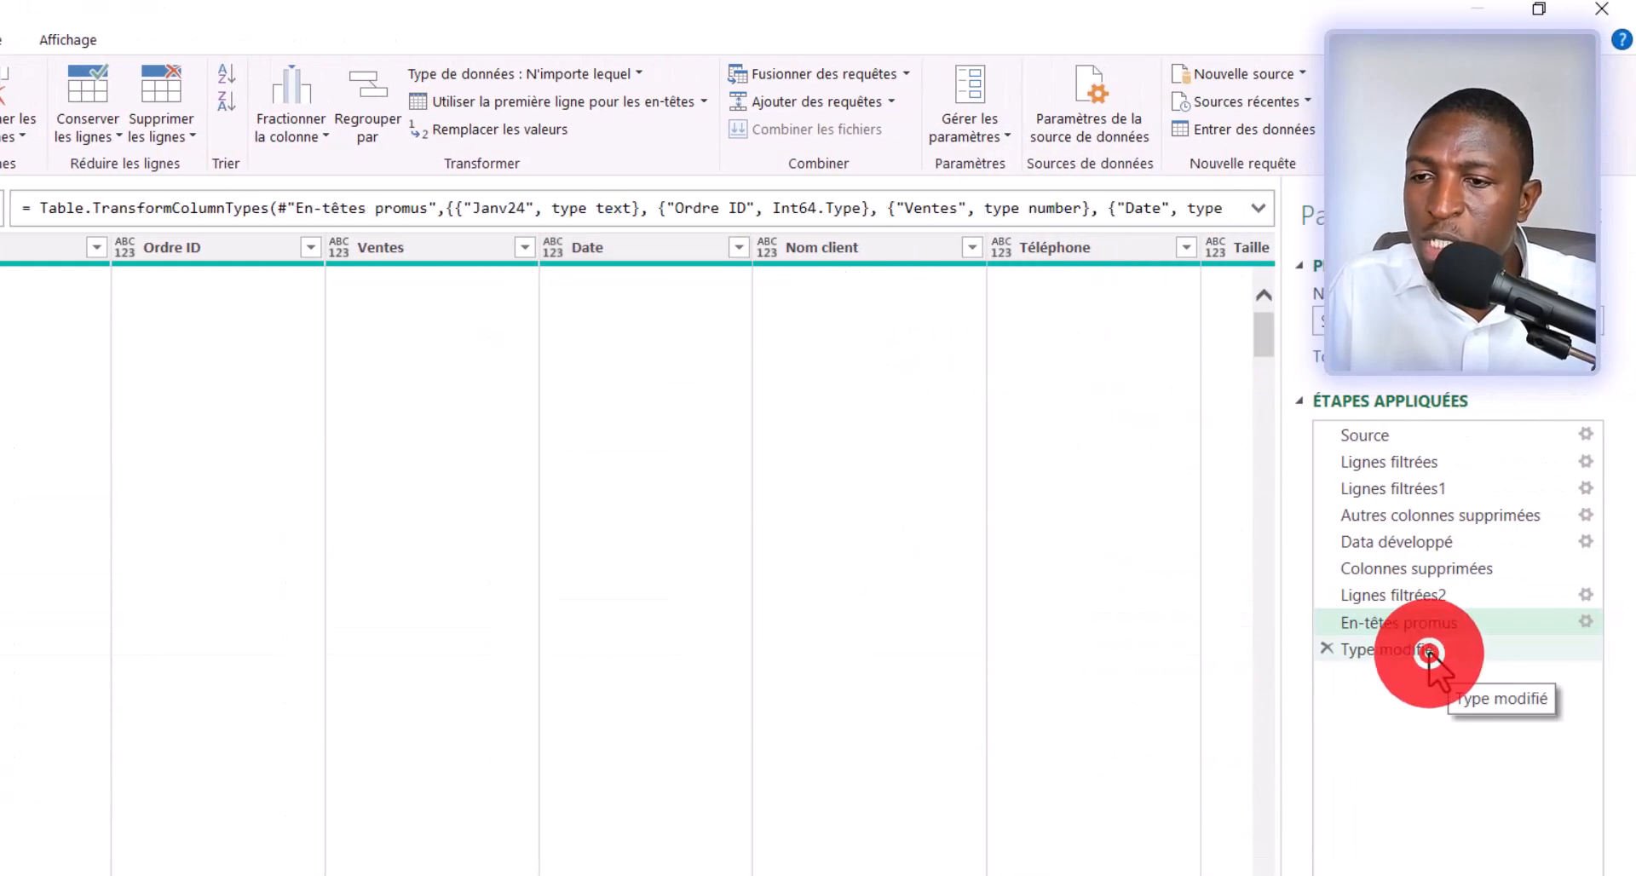
{"action": "left_click", "coordinate": [1326, 649]}
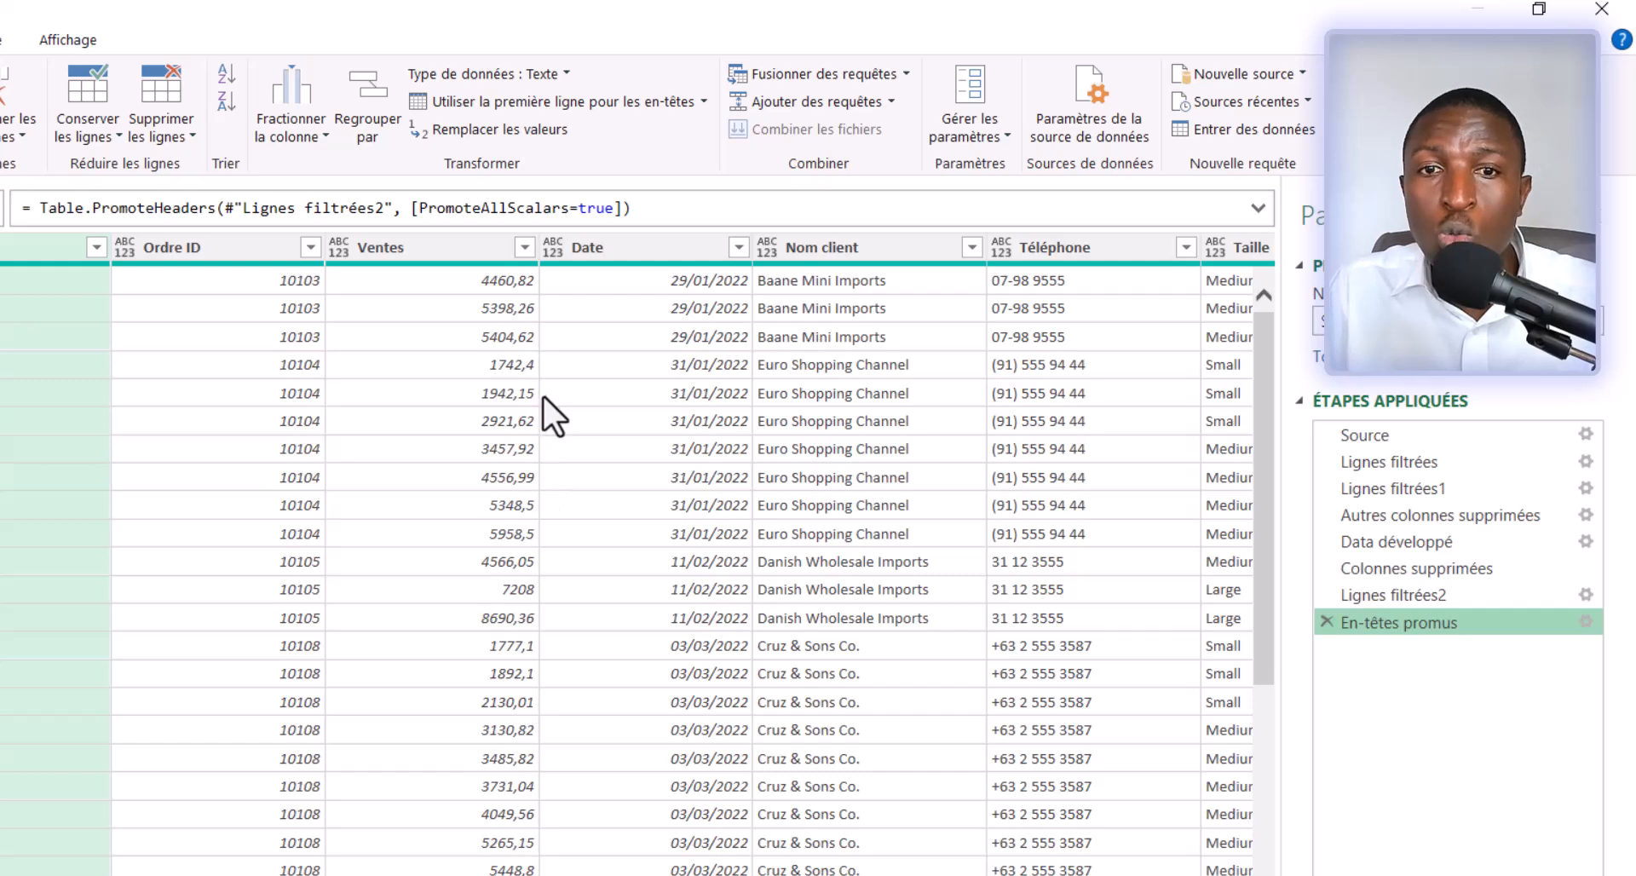
{"action": "left_click", "coordinate": [524, 248]}
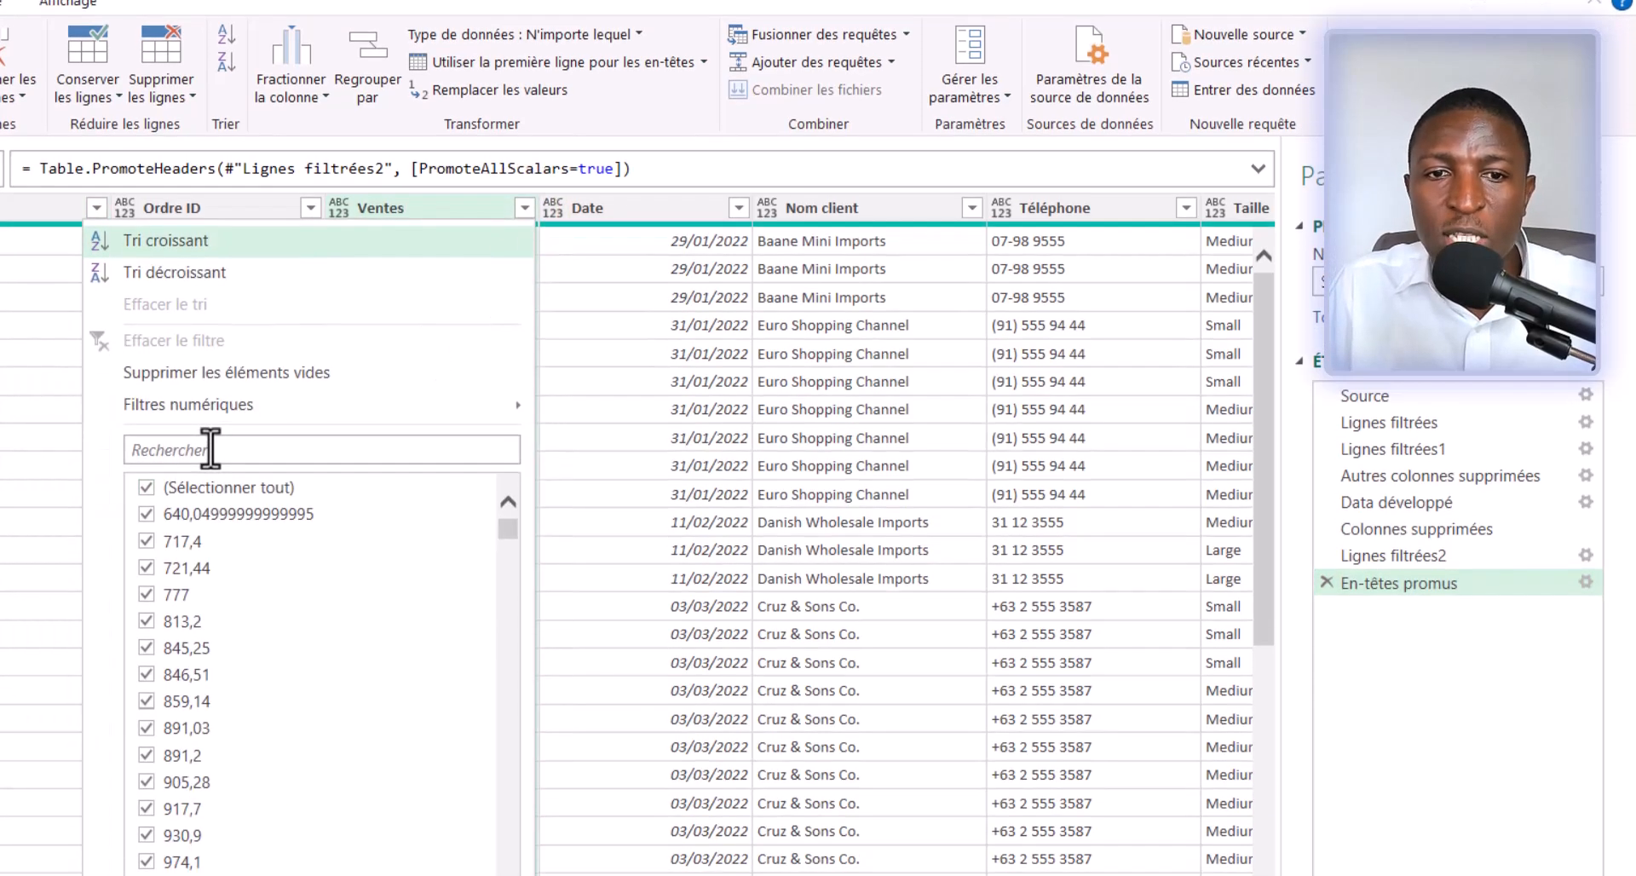
{"action": "left_click", "coordinate": [211, 488]}
{"action": "type", "text": "vente"}
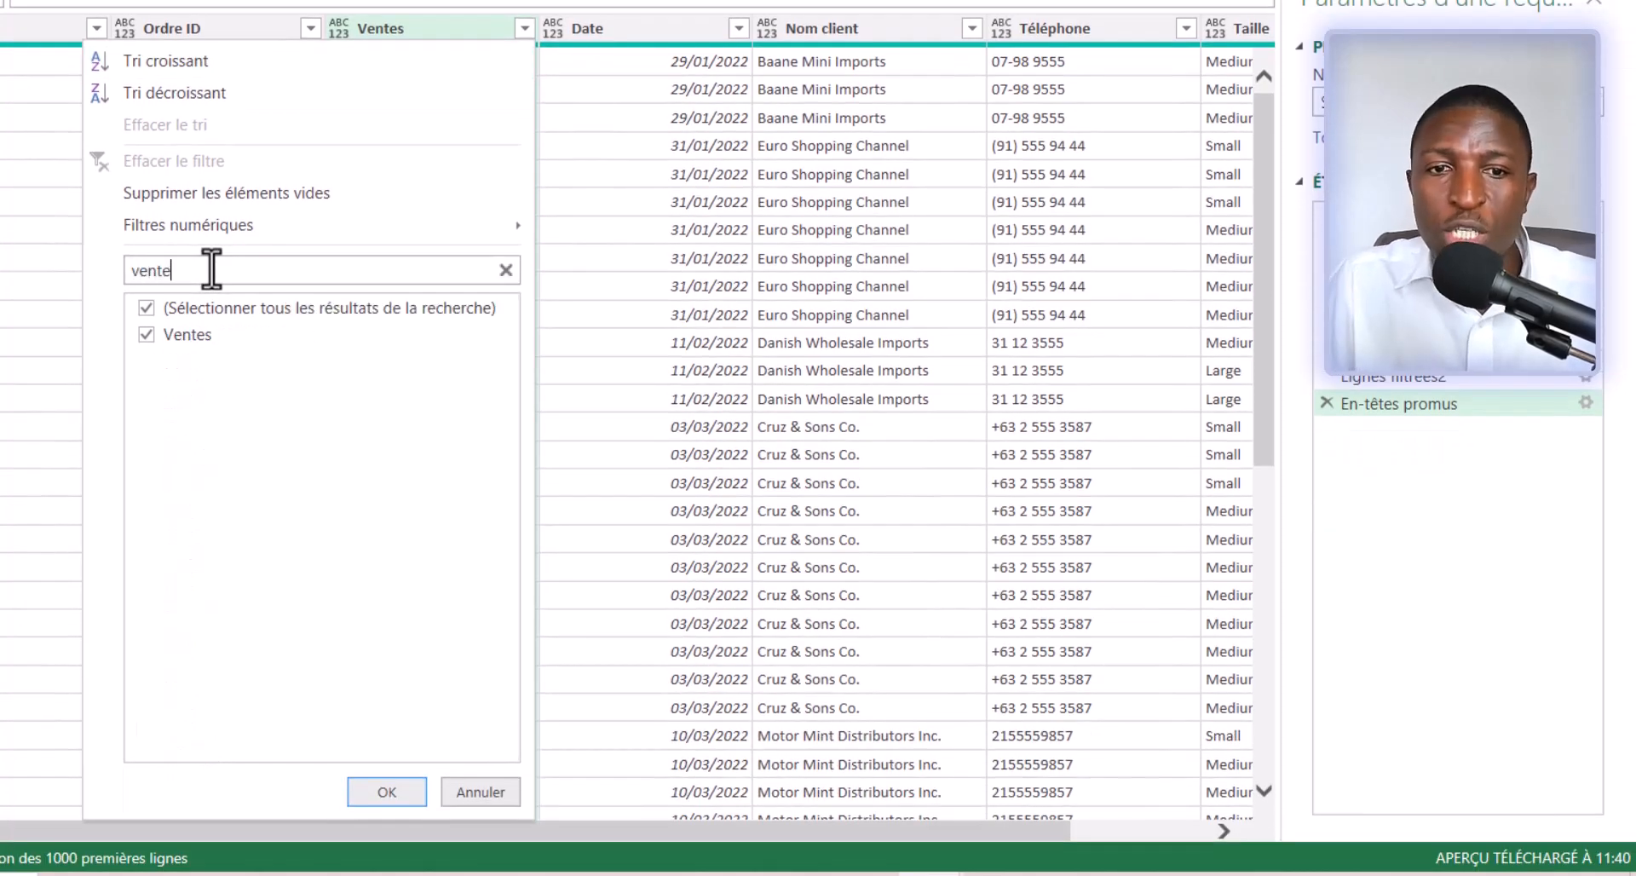
{"action": "left_click", "coordinate": [148, 336]}
{"action": "left_click", "coordinate": [416, 792]}
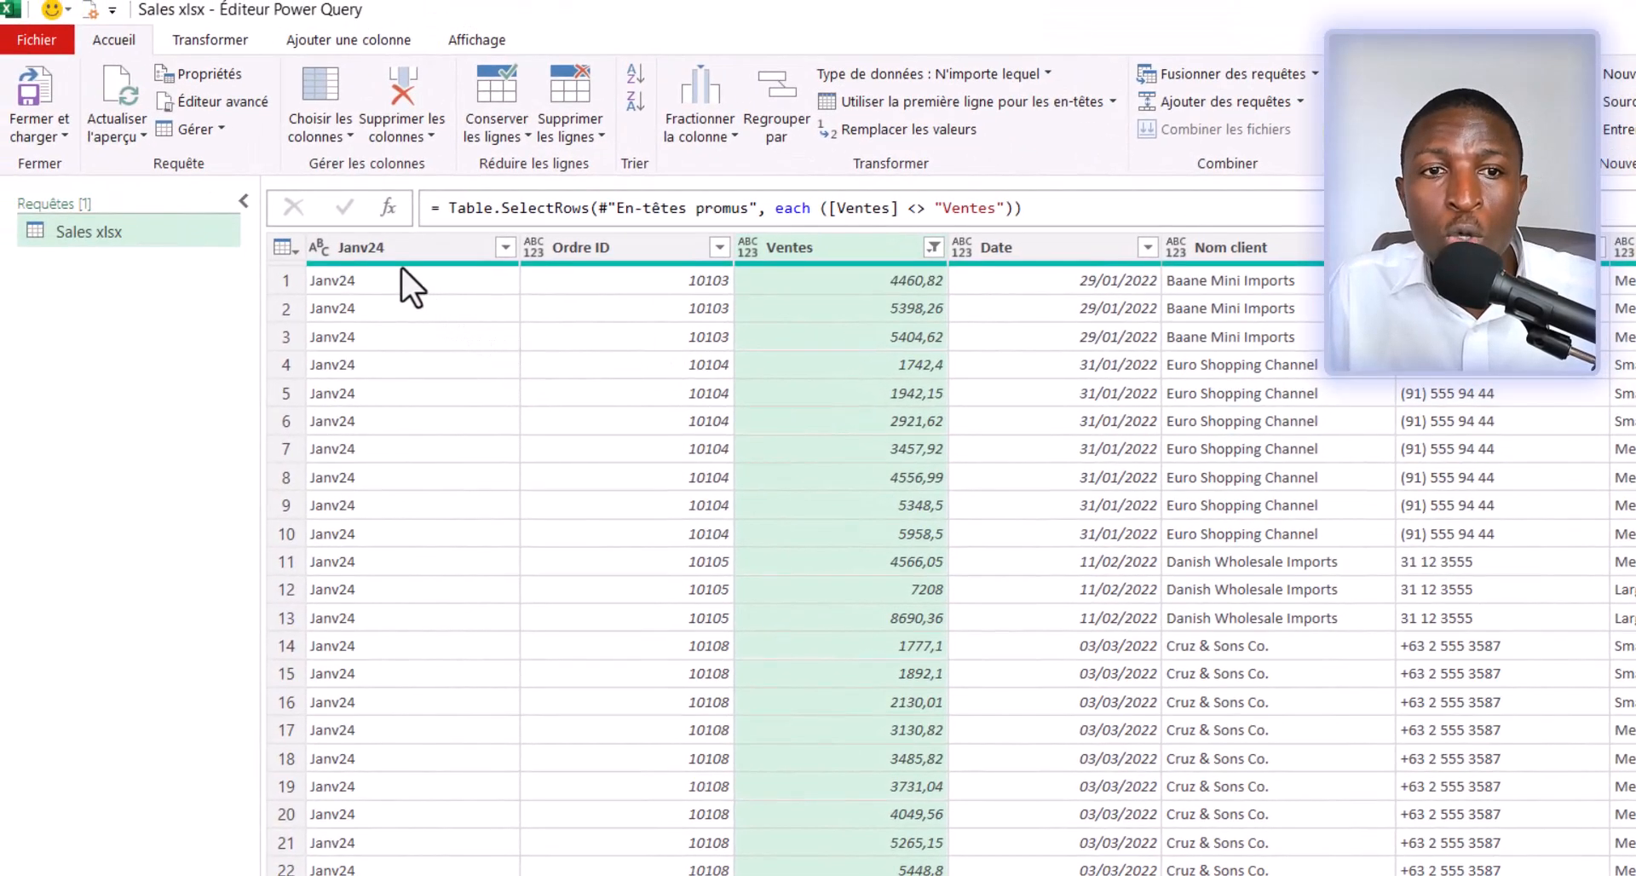
Detect the data types of all columns in the table automatically
{"action": "mouse_move", "coordinate": [401, 265]}
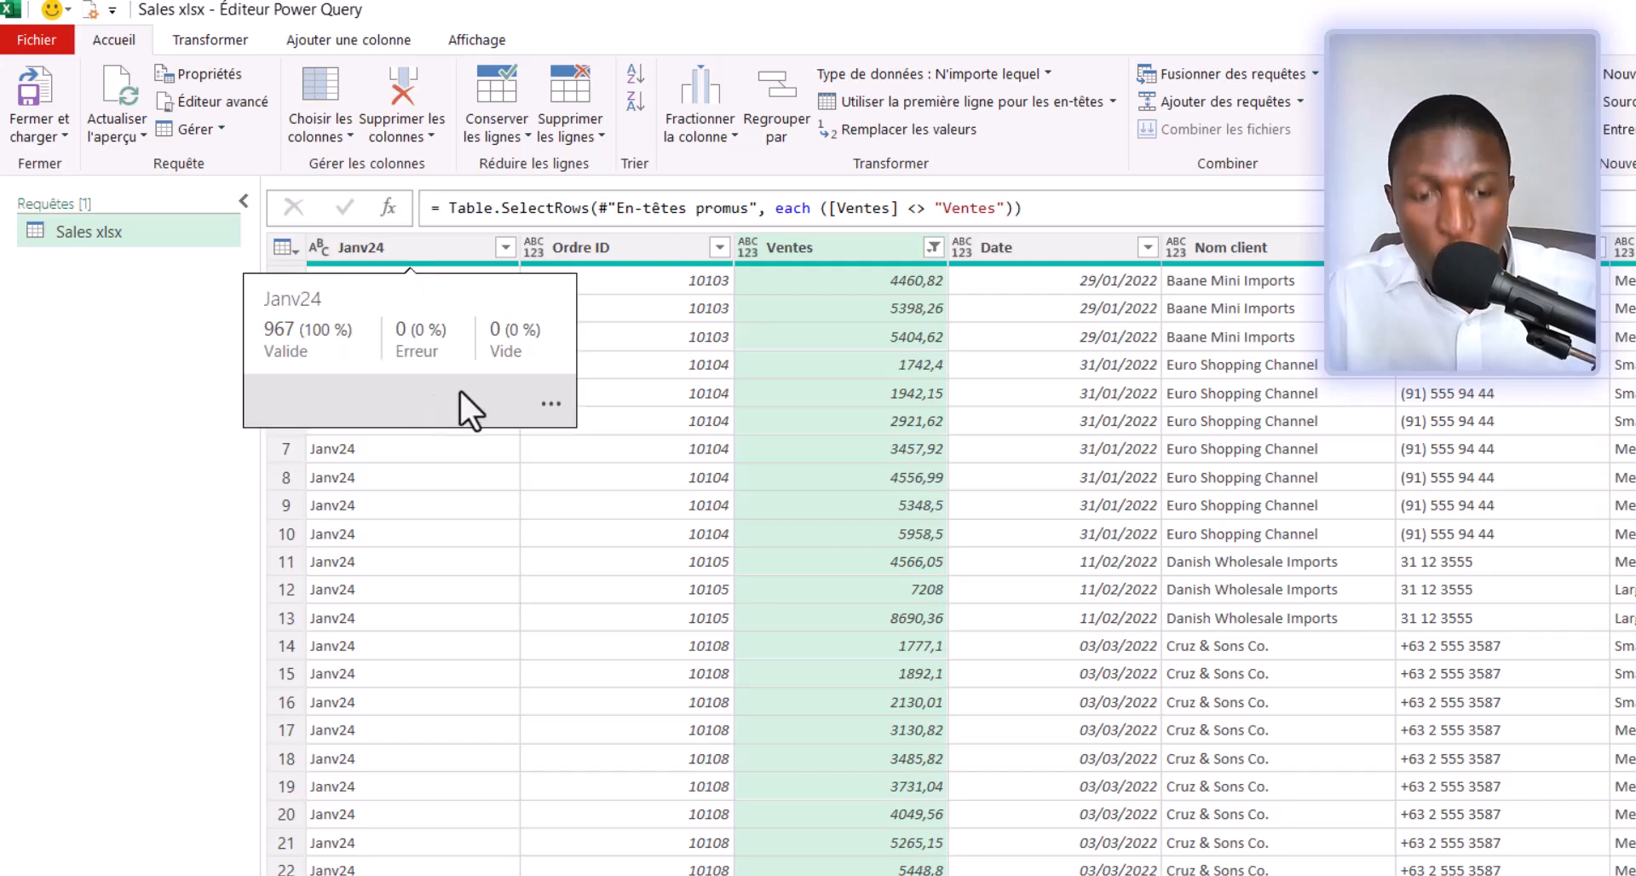
{"action": "left_click", "coordinate": [396, 247]}
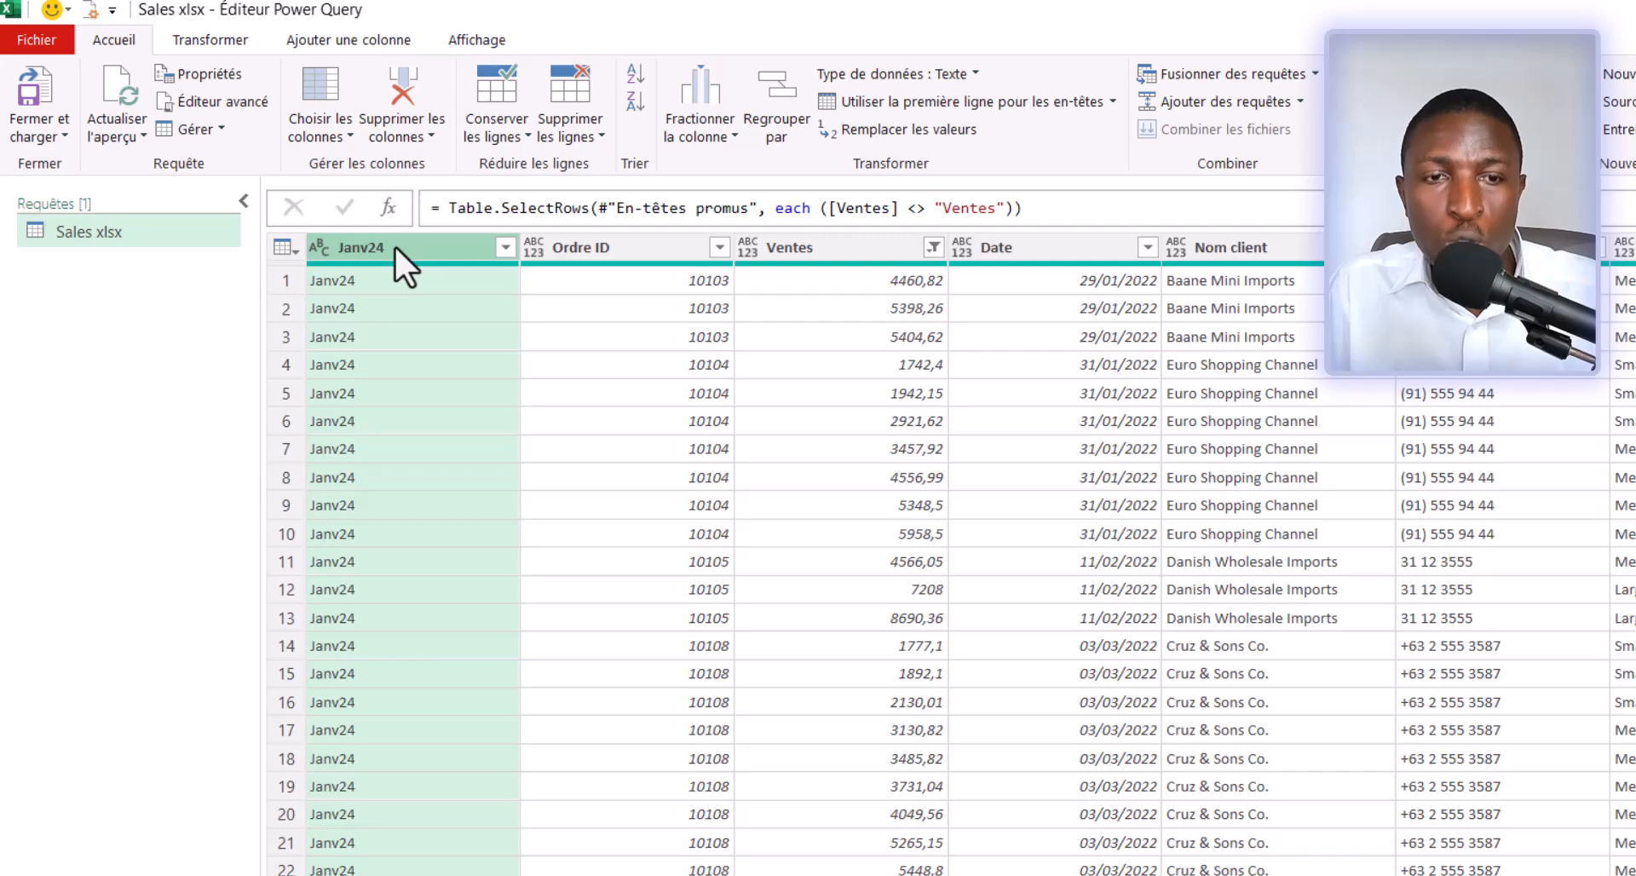
{"action": "key", "text": "ctrl+a"}
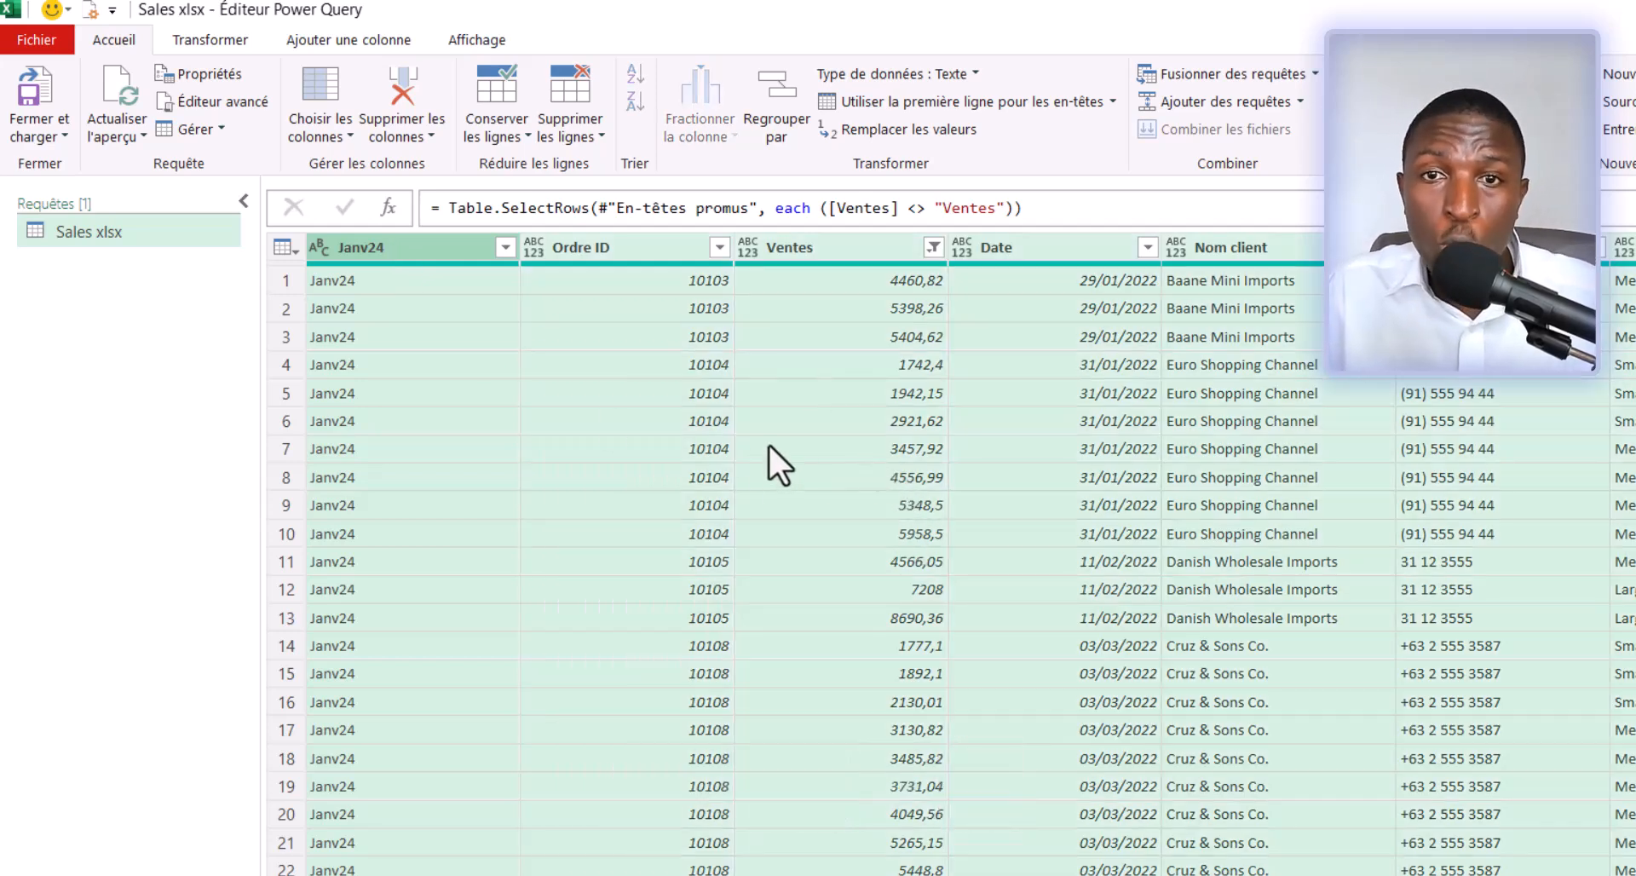
{"action": "left_click", "coordinate": [209, 43]}
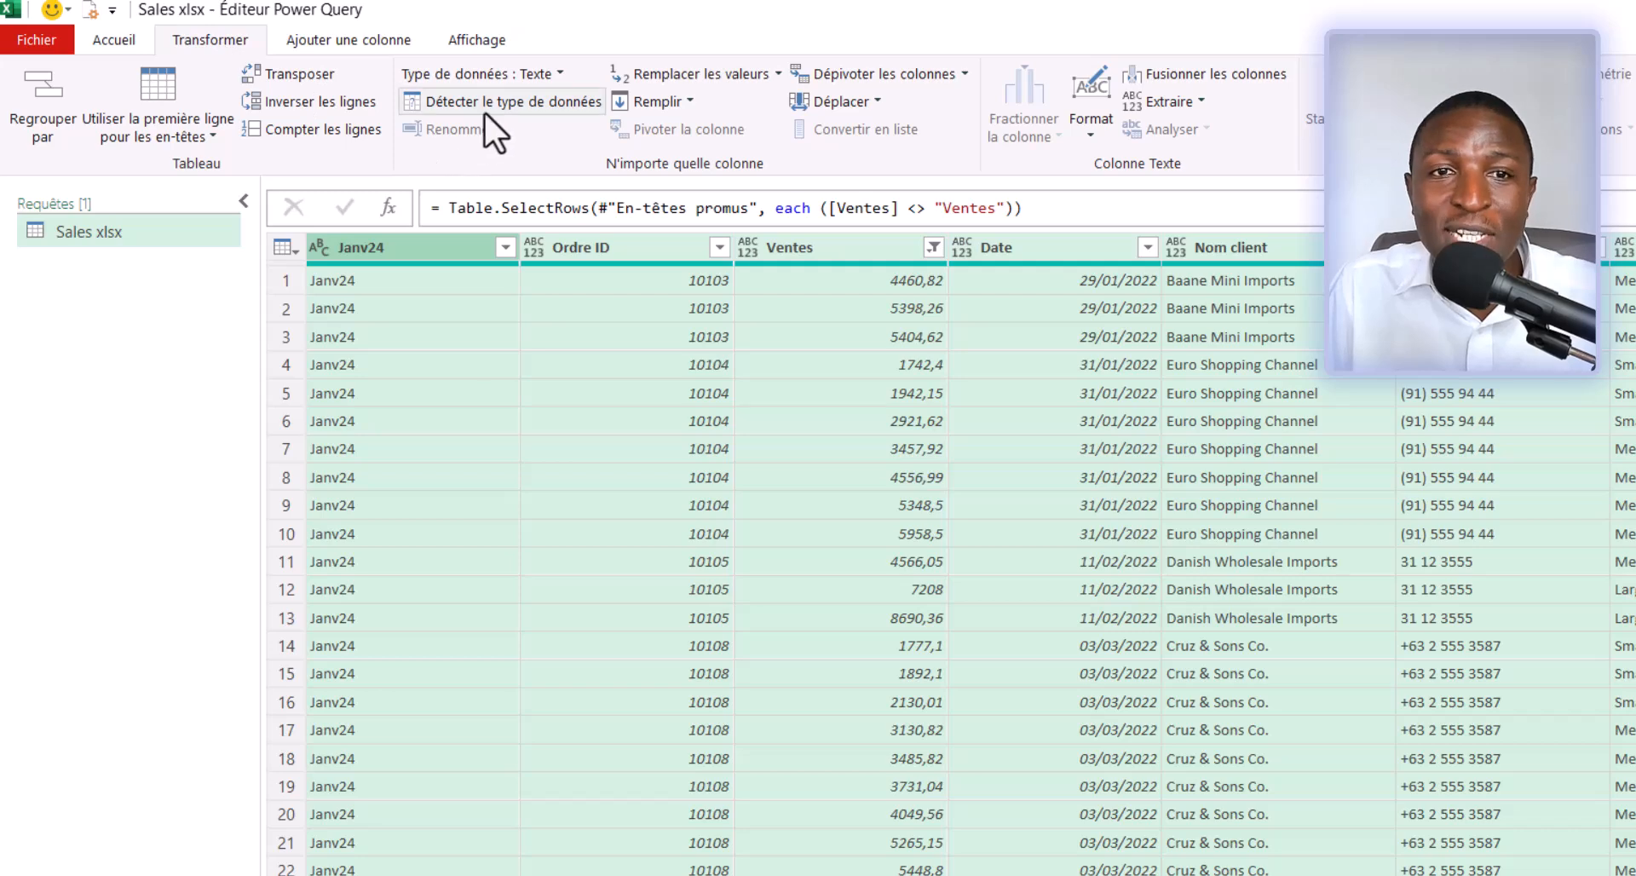
{"action": "left_click", "coordinate": [498, 103]}
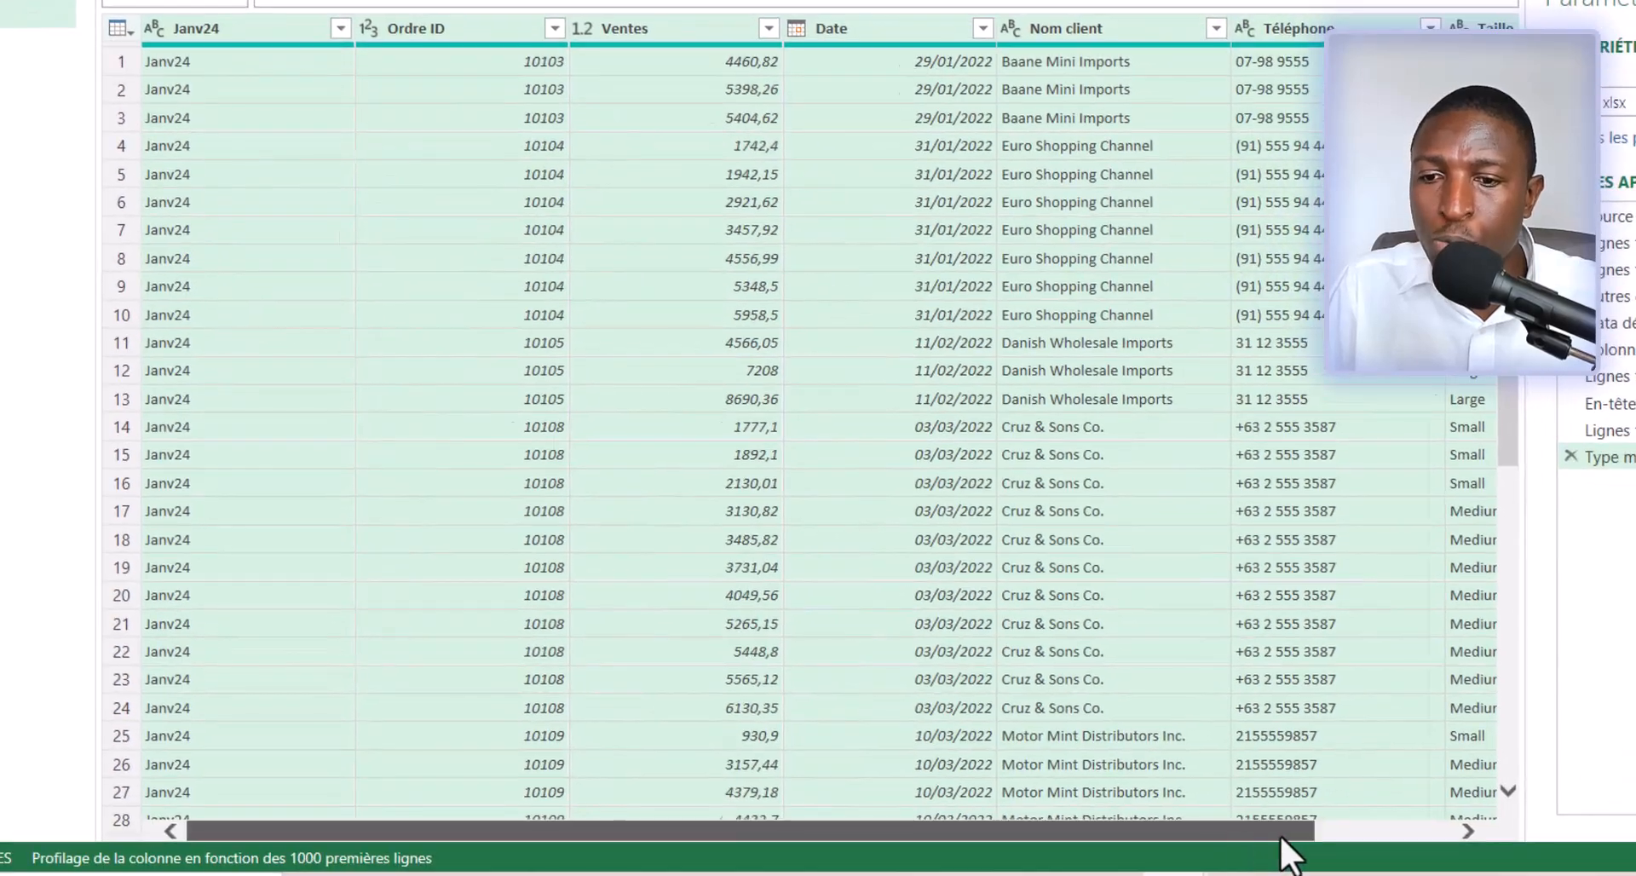
{"action": "left_click_drag", "start_coordinate": [1279, 835], "coordinate": [1203, 822]}
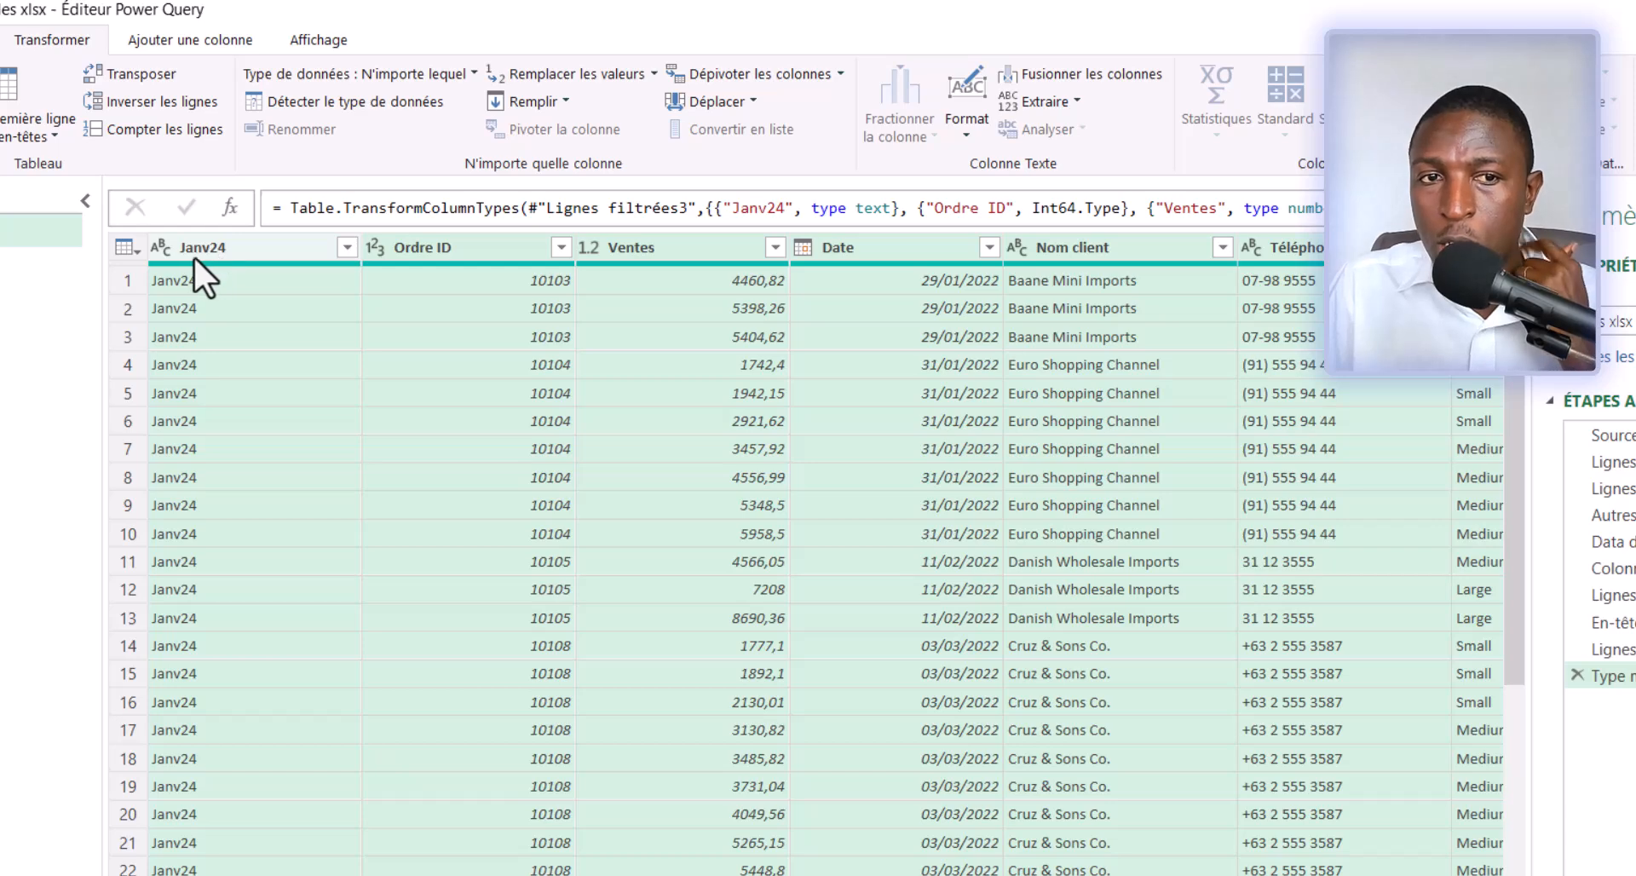
Rename the Janv24 column as Mois
{"action": "left_click", "coordinate": [244, 251]}
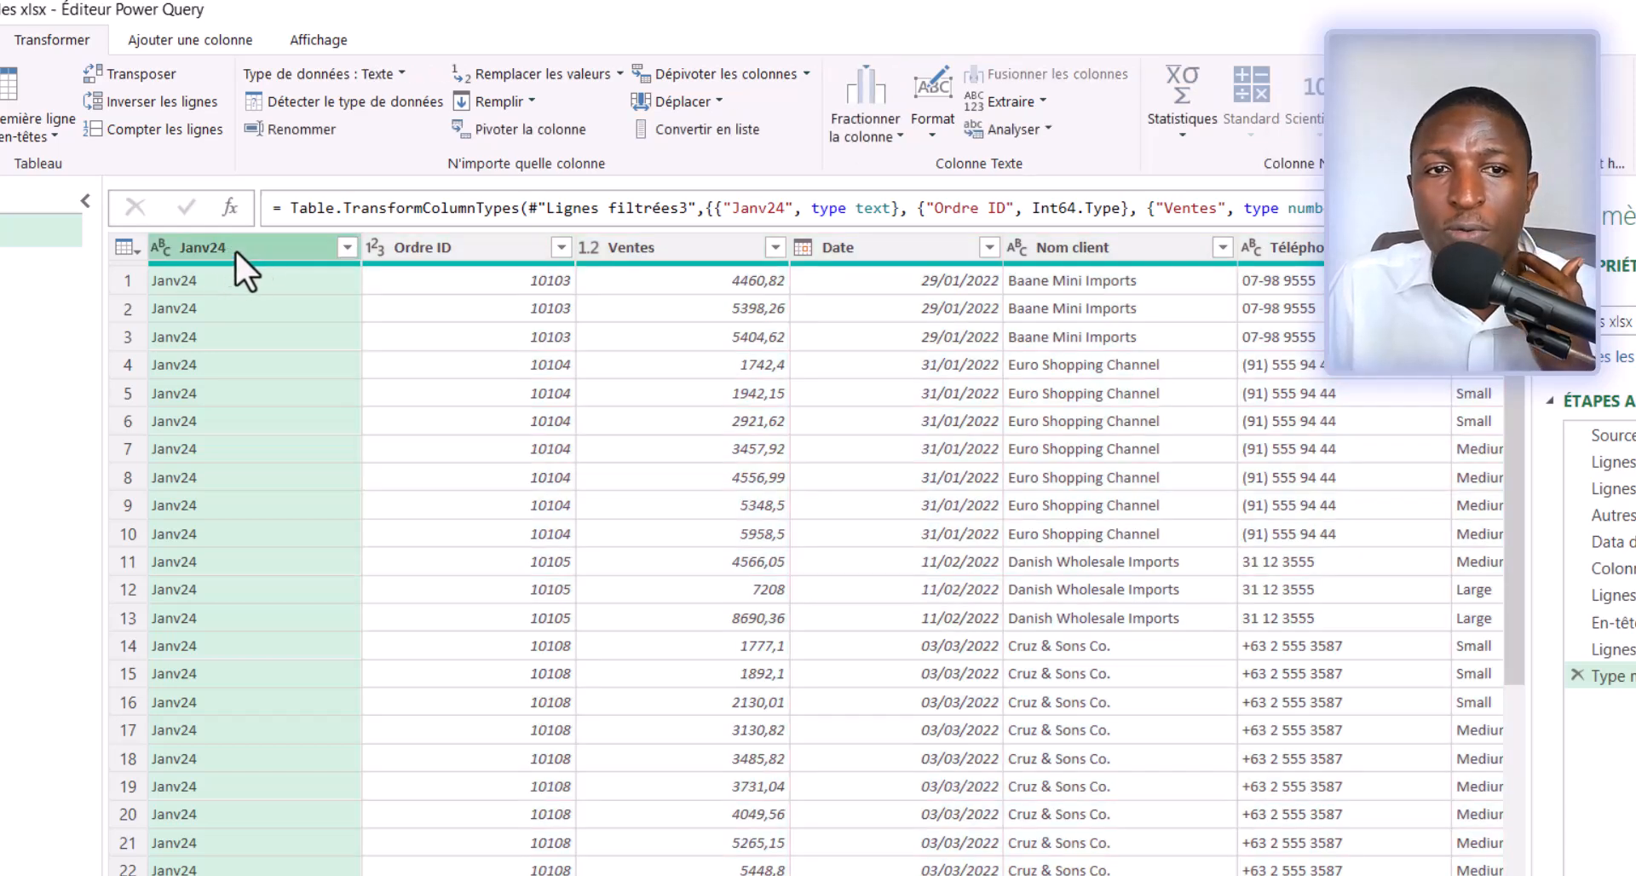
{"action": "double_click", "coordinate": [205, 246]}
{"action": "type", "text": "M"}
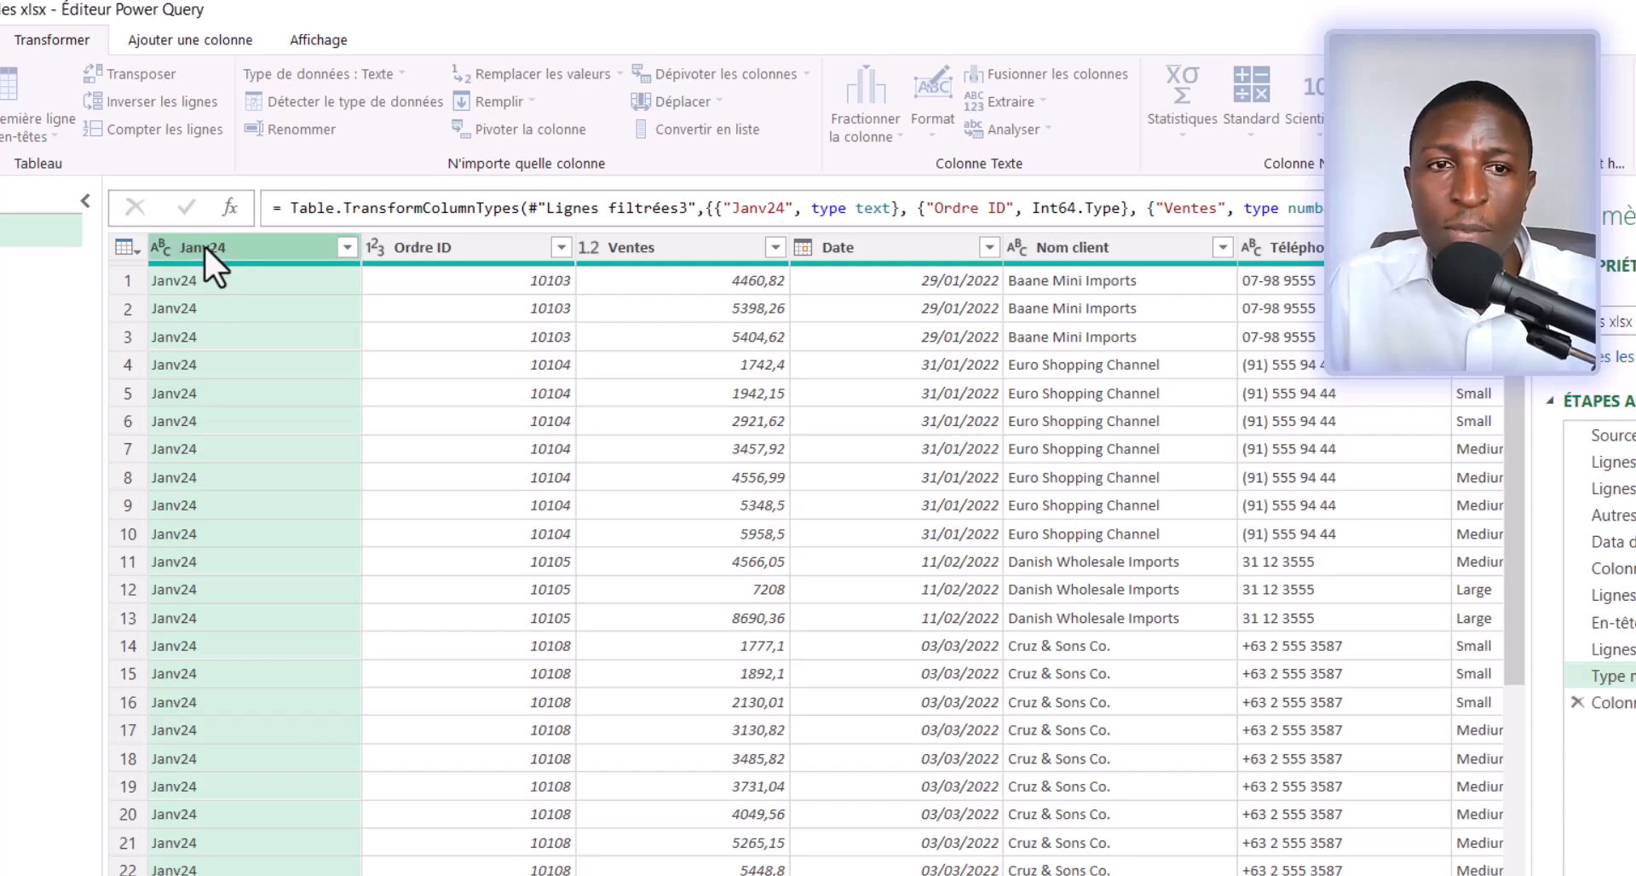
{"action": "key", "text": "Return"}
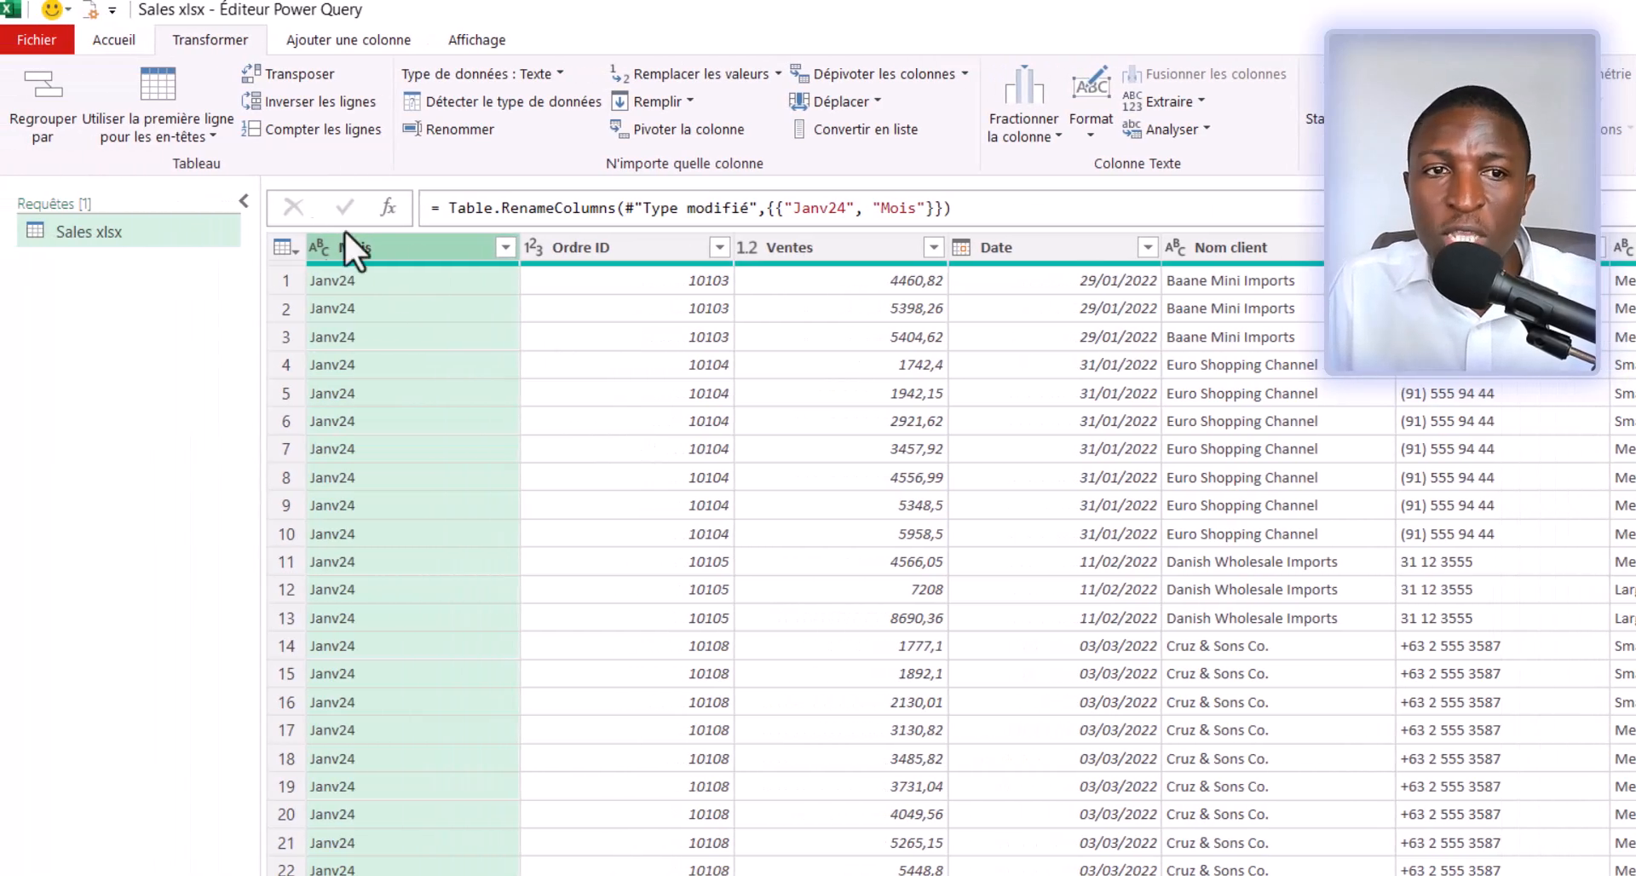
Close the query editor and load the Sales xlsx query into a new worksheet table
{"action": "left_click", "coordinate": [105, 40]}
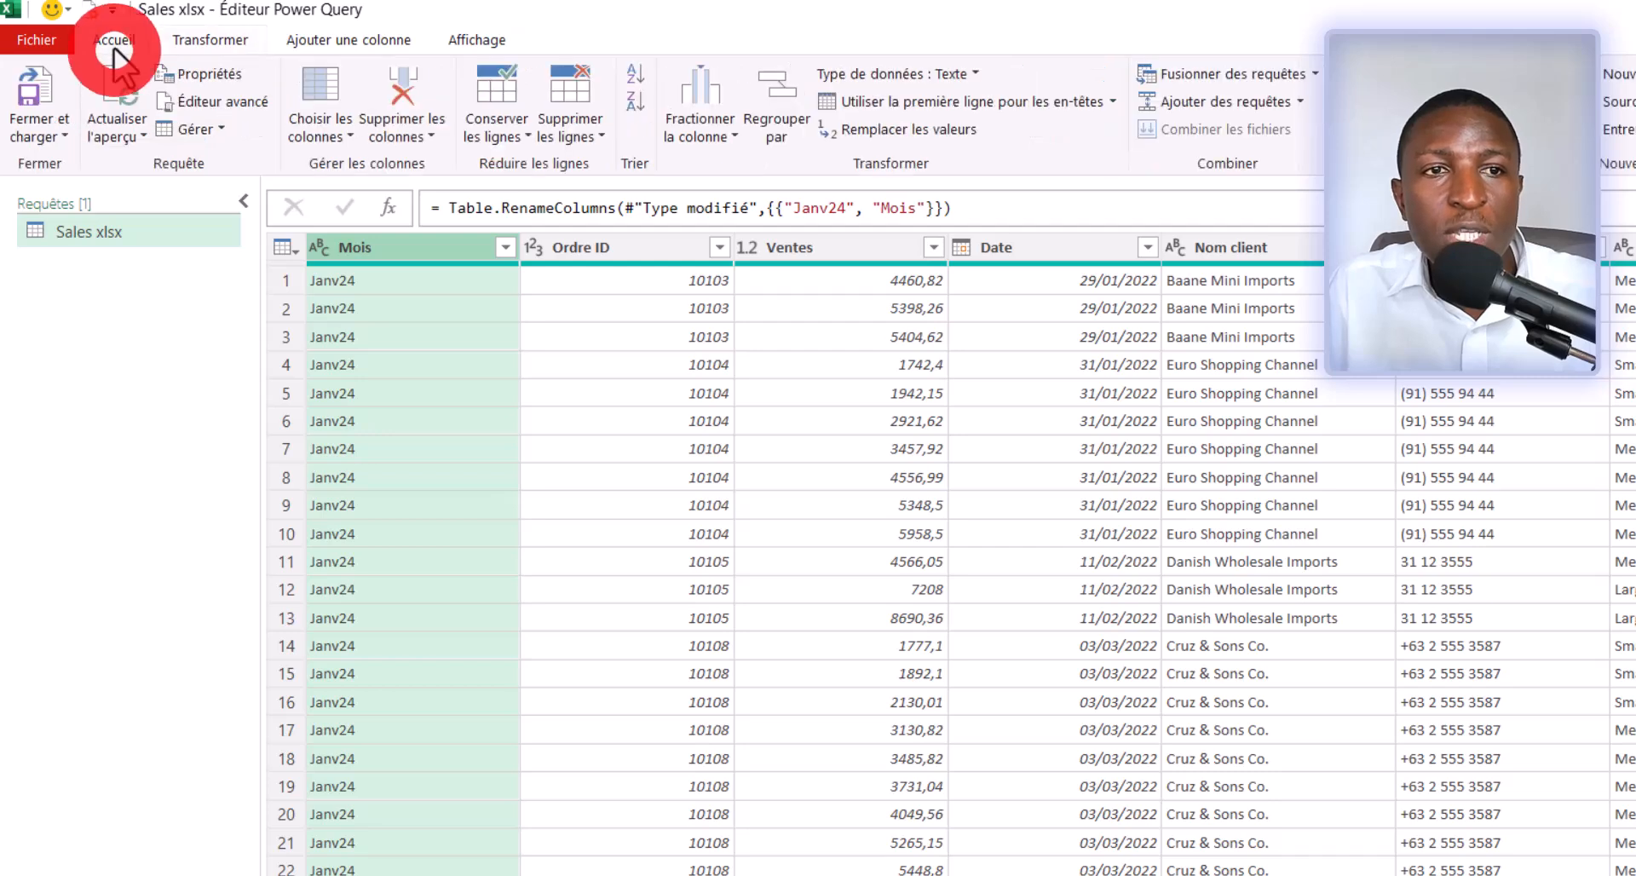
{"action": "left_click", "coordinate": [43, 135]}
{"action": "left_click", "coordinate": [85, 164]}
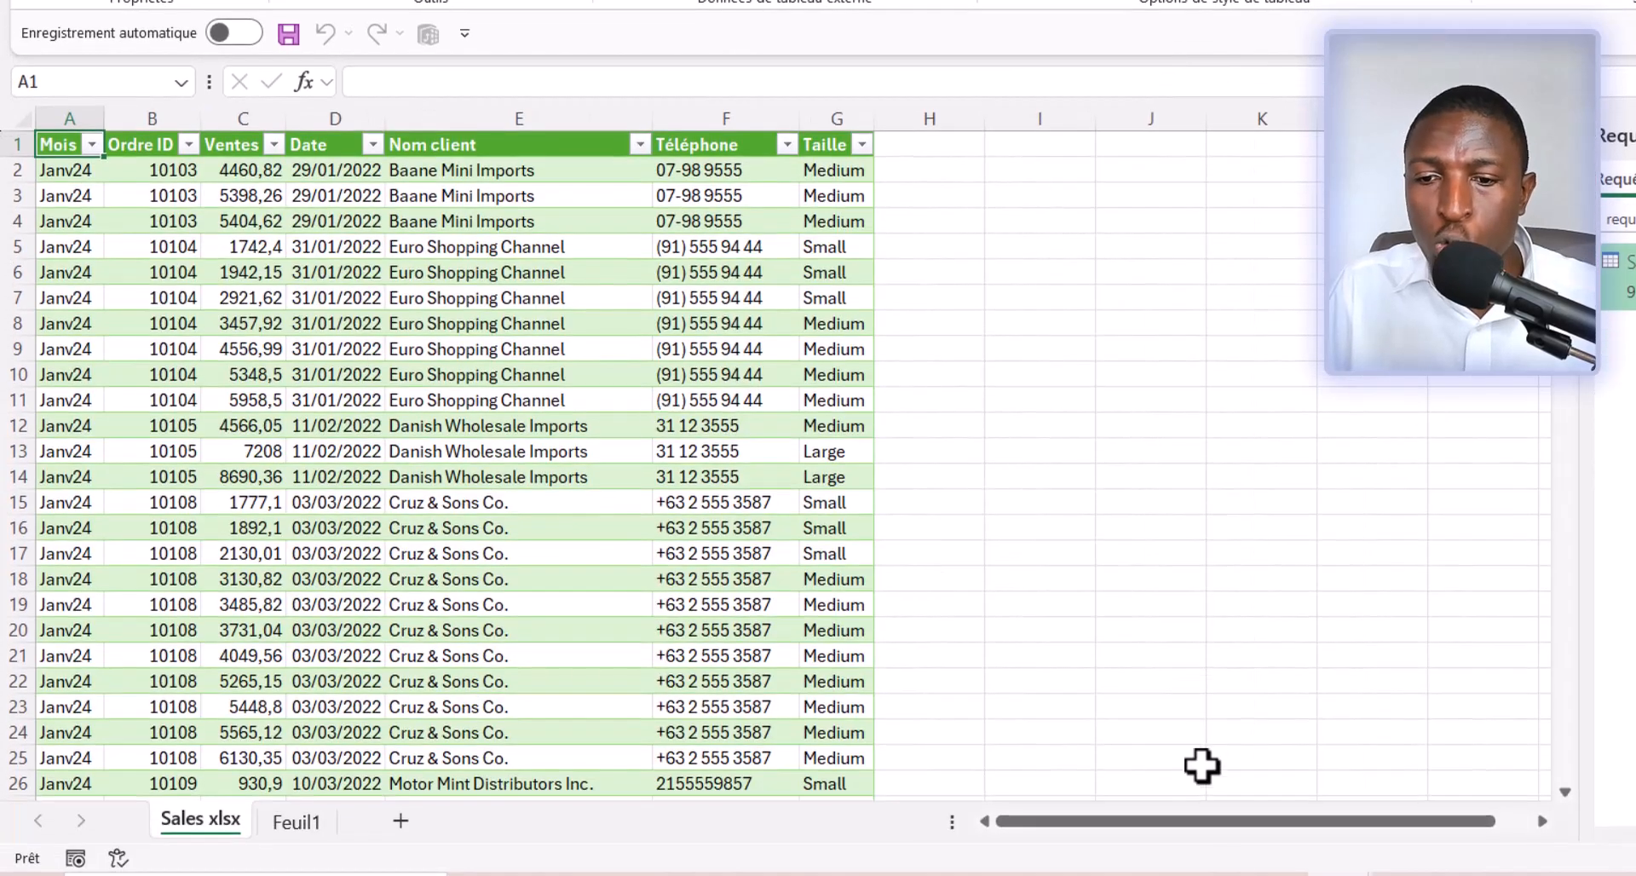
Switch to the source sales workbook and duplicate the Mars24 sheet, placing the copy just before Ne pas toucher2
{"action": "mouse_move", "coordinate": [1339, 874]}
{"action": "left_click", "coordinate": [1261, 818]}
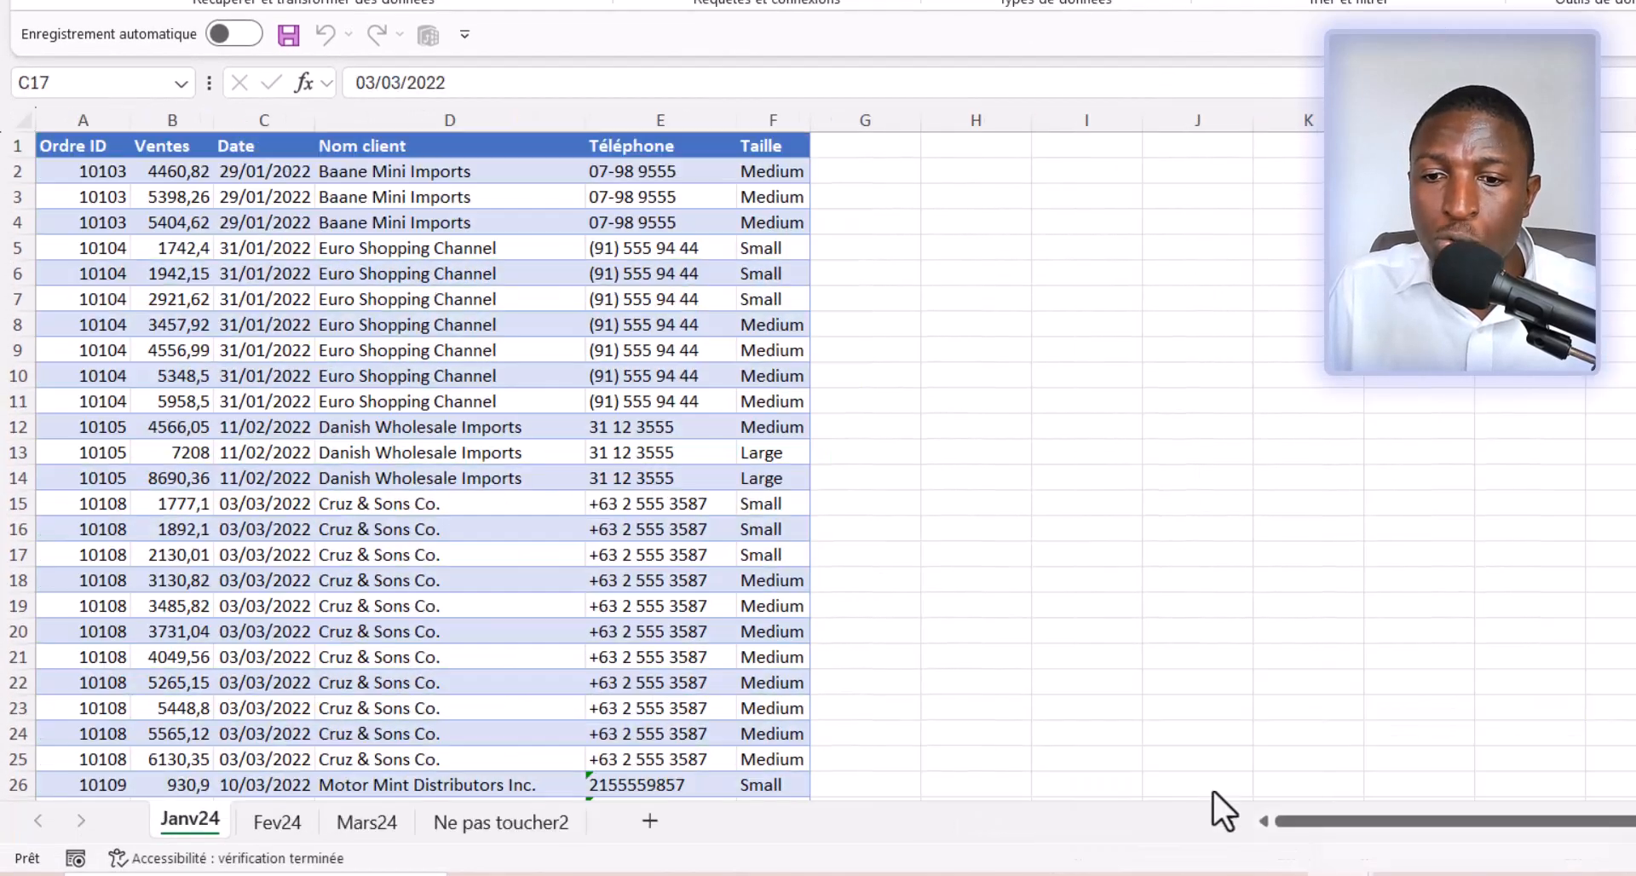
{"action": "left_click", "coordinate": [367, 823]}
{"action": "left_click_drag", "start_coordinate": [433, 826], "coordinate": [461, 827]}
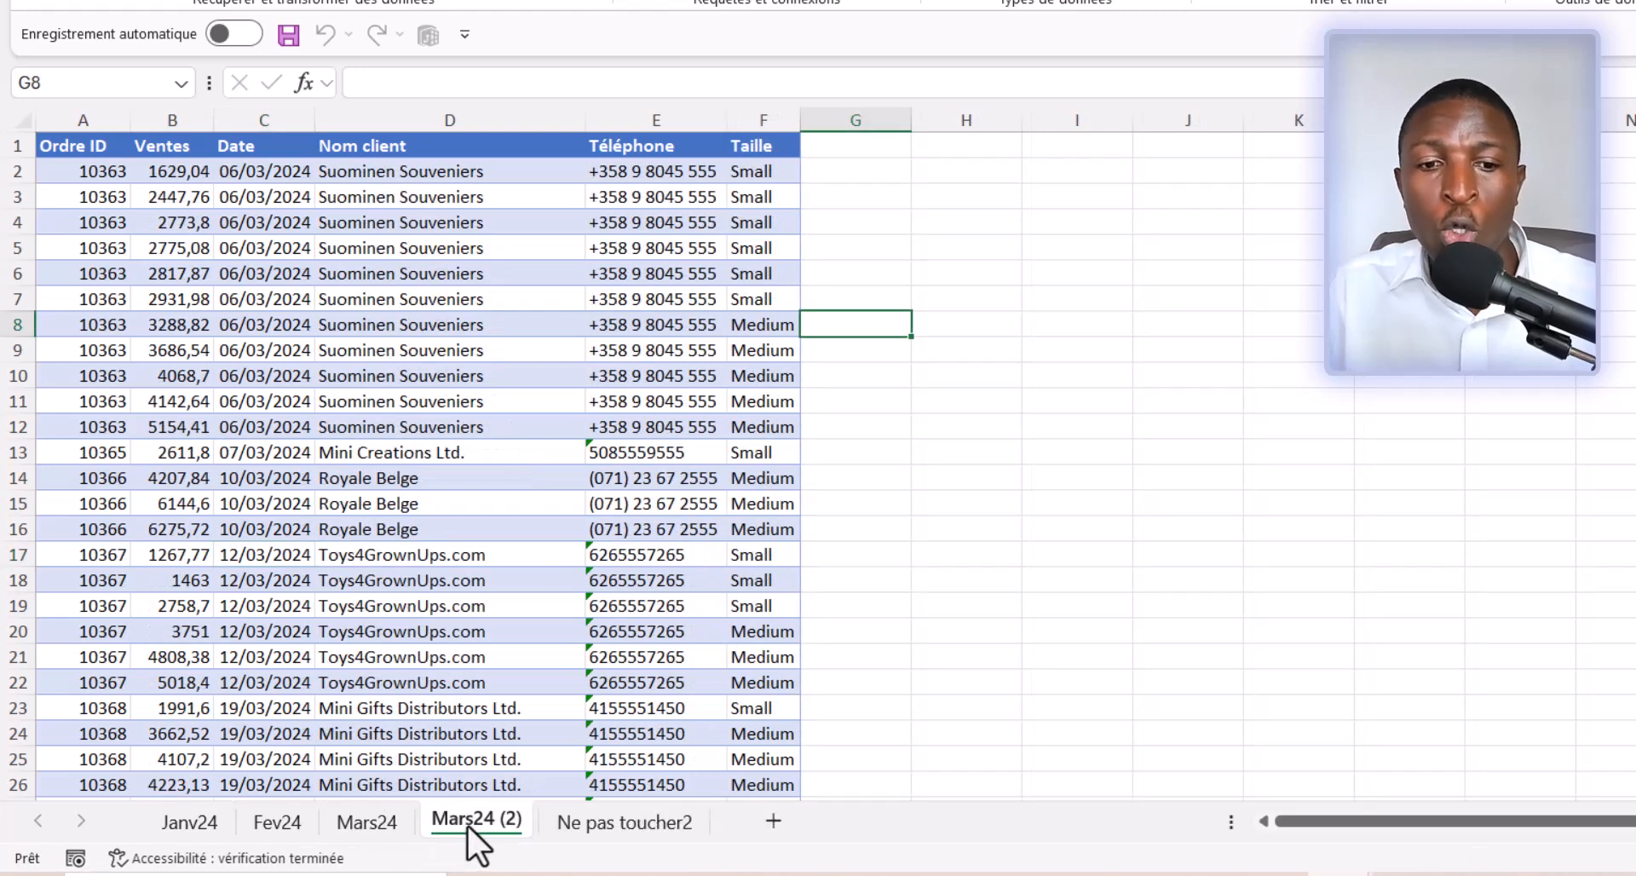
Rename the copied sheet Mars24 (2) as Avril24
{"action": "double_click", "coordinate": [474, 822]}
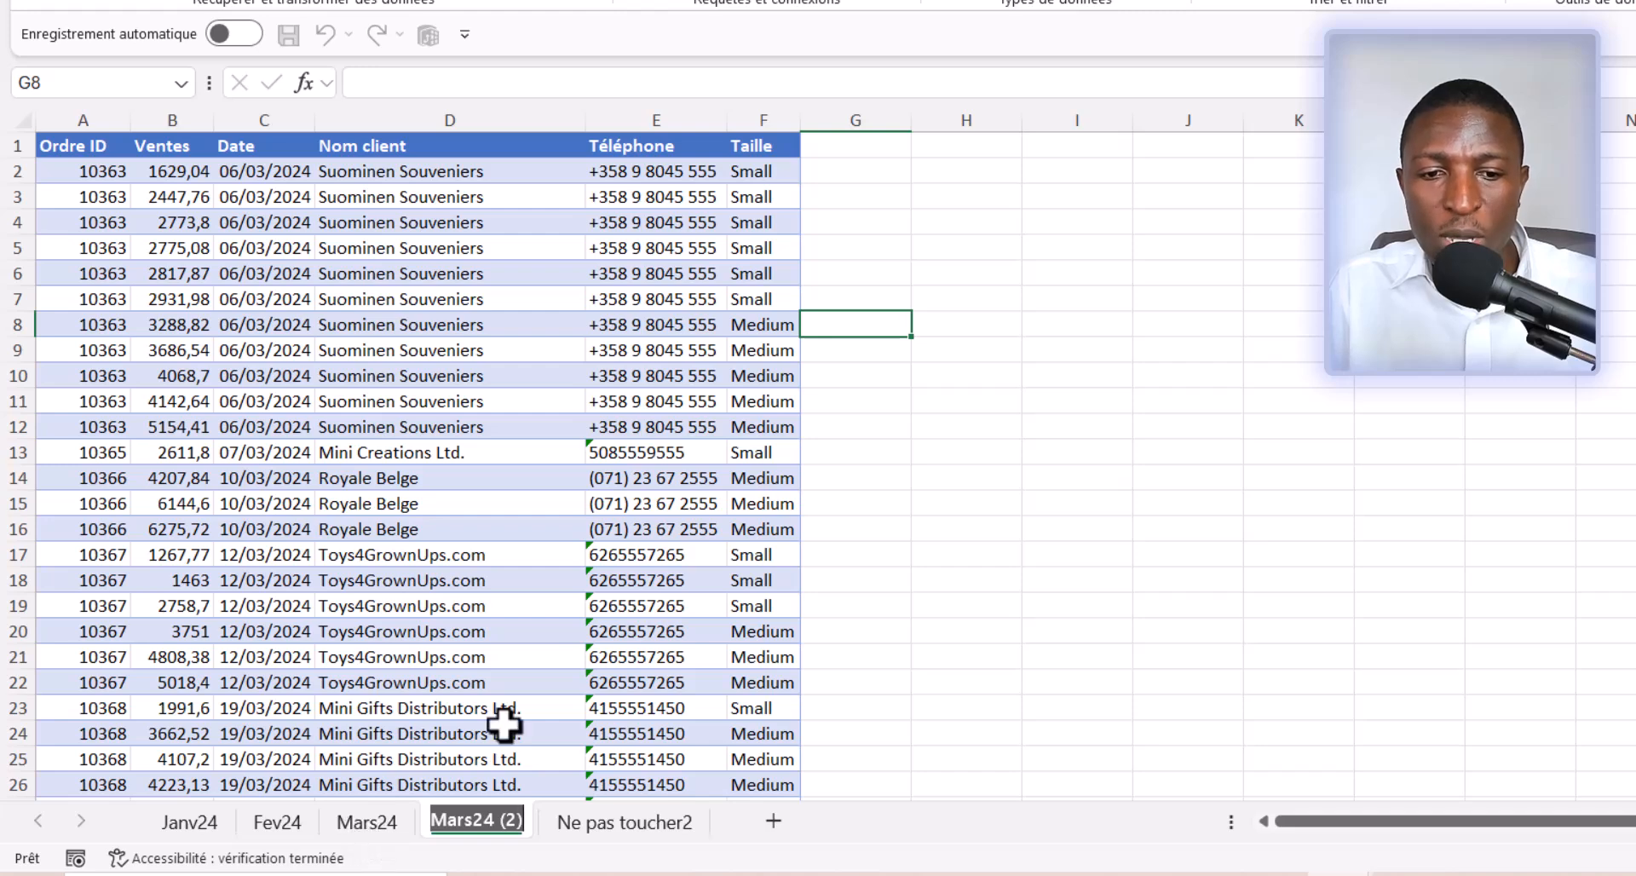
{"action": "type", "text": "AVril"}
{"action": "key", "text": "Return"}
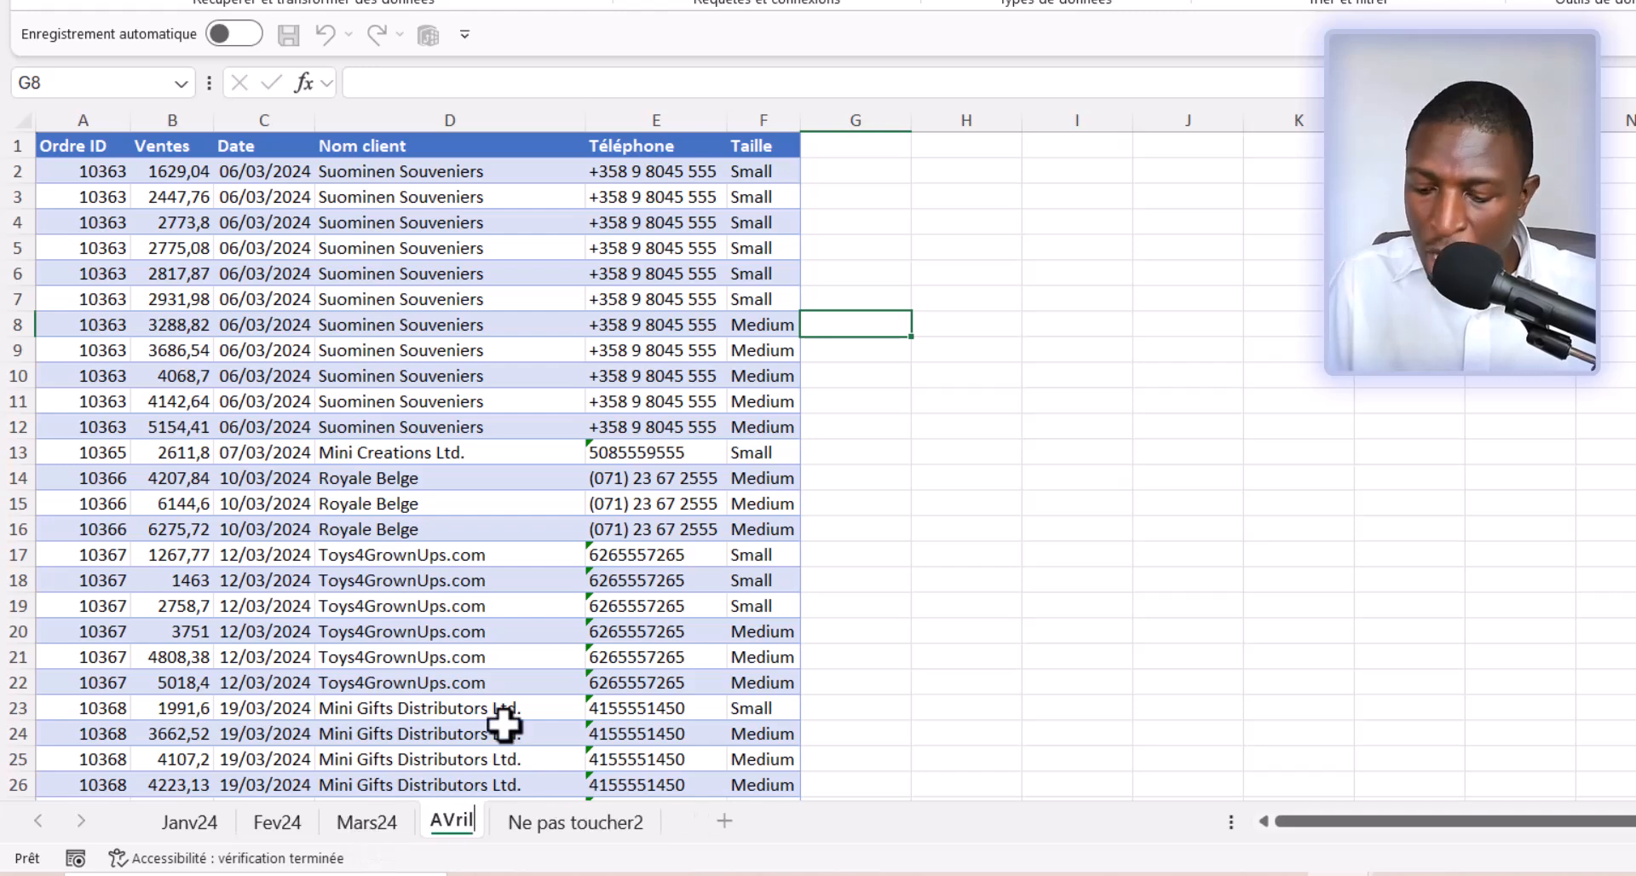
{"action": "type", "text": "24"}
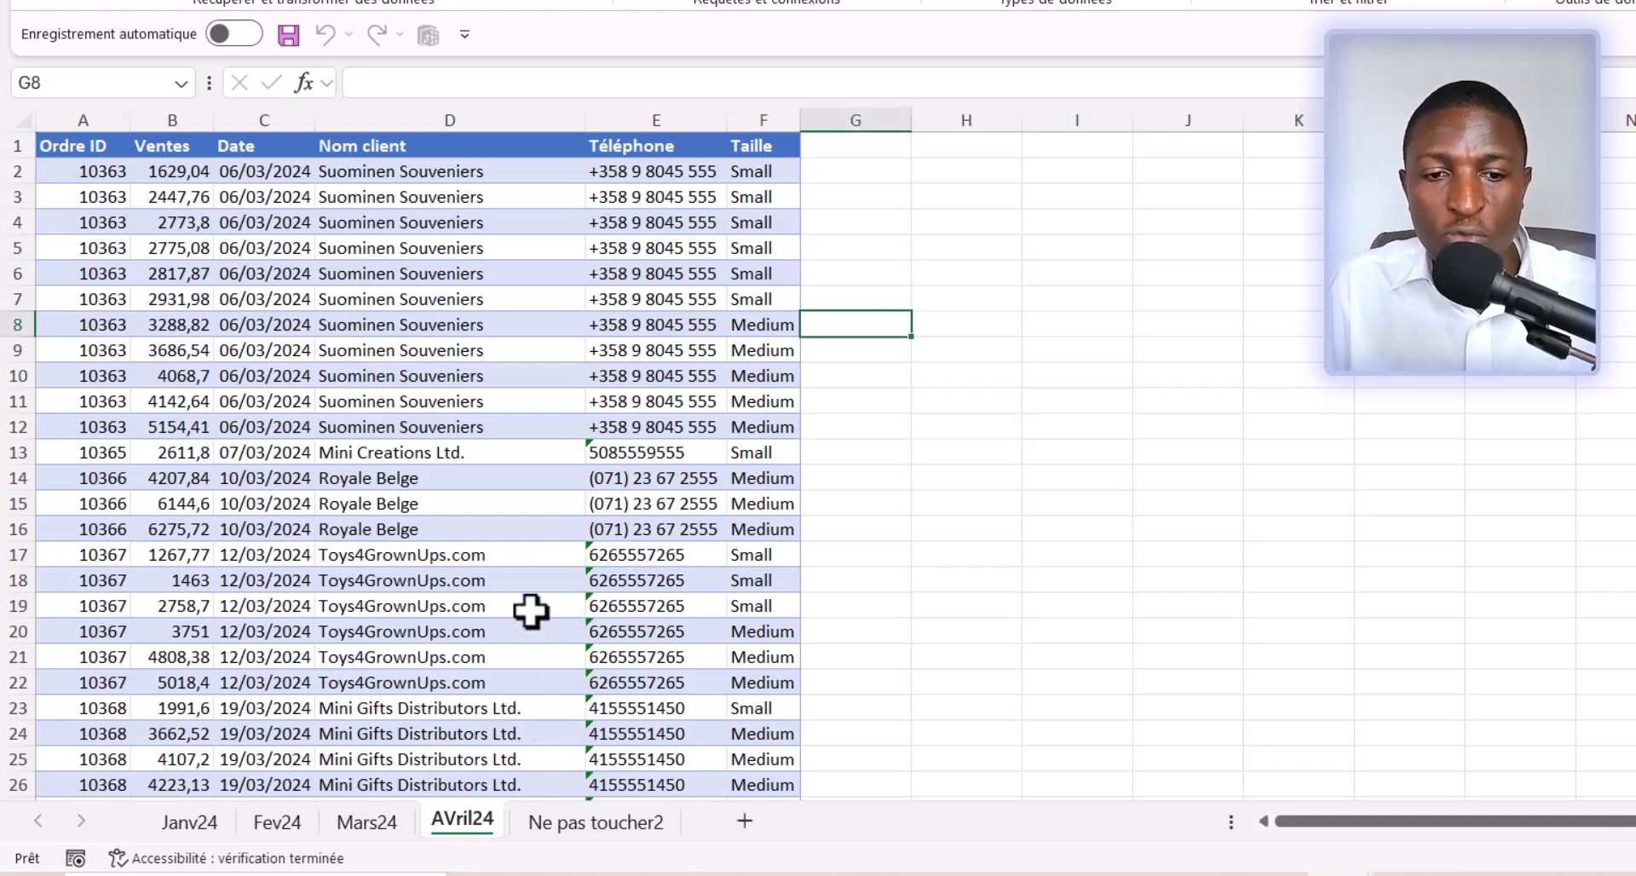
{"action": "left_click", "coordinate": [508, 529]}
Duplicate the Janv24 sheet and rename the copy as Mai24
{"action": "left_click", "coordinate": [211, 831]}
{"action": "mouse_move", "coordinate": [201, 825]}
{"action": "left_mouse_down", "text": "ctrl"}
{"action": "mouse_move", "coordinate": [286, 821]}
{"action": "mouse_move", "coordinate": [208, 819]}
{"action": "left_mouse_up", "text": "ctrl"}
{"action": "double_click", "coordinate": [278, 823]}
{"action": "type", "text": "Mai24 (2"}
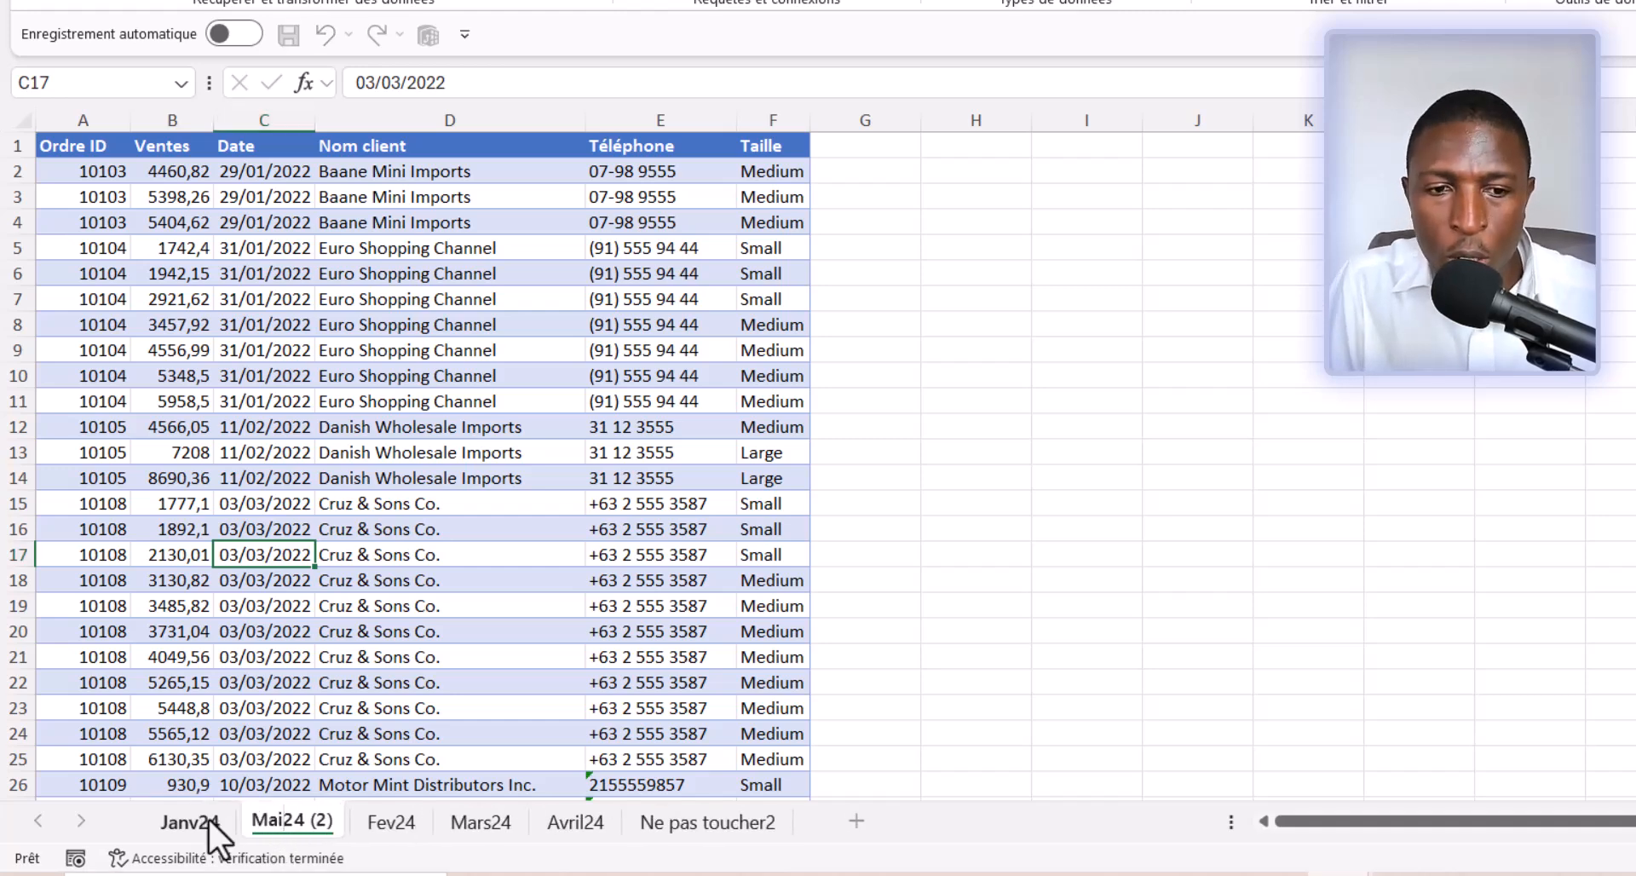
{"action": "key", "text": "Delete"}
{"action": "key", "text": "Delete"}
{"action": "key", "text": "Delete"}
{"action": "key", "text": "Delete"}
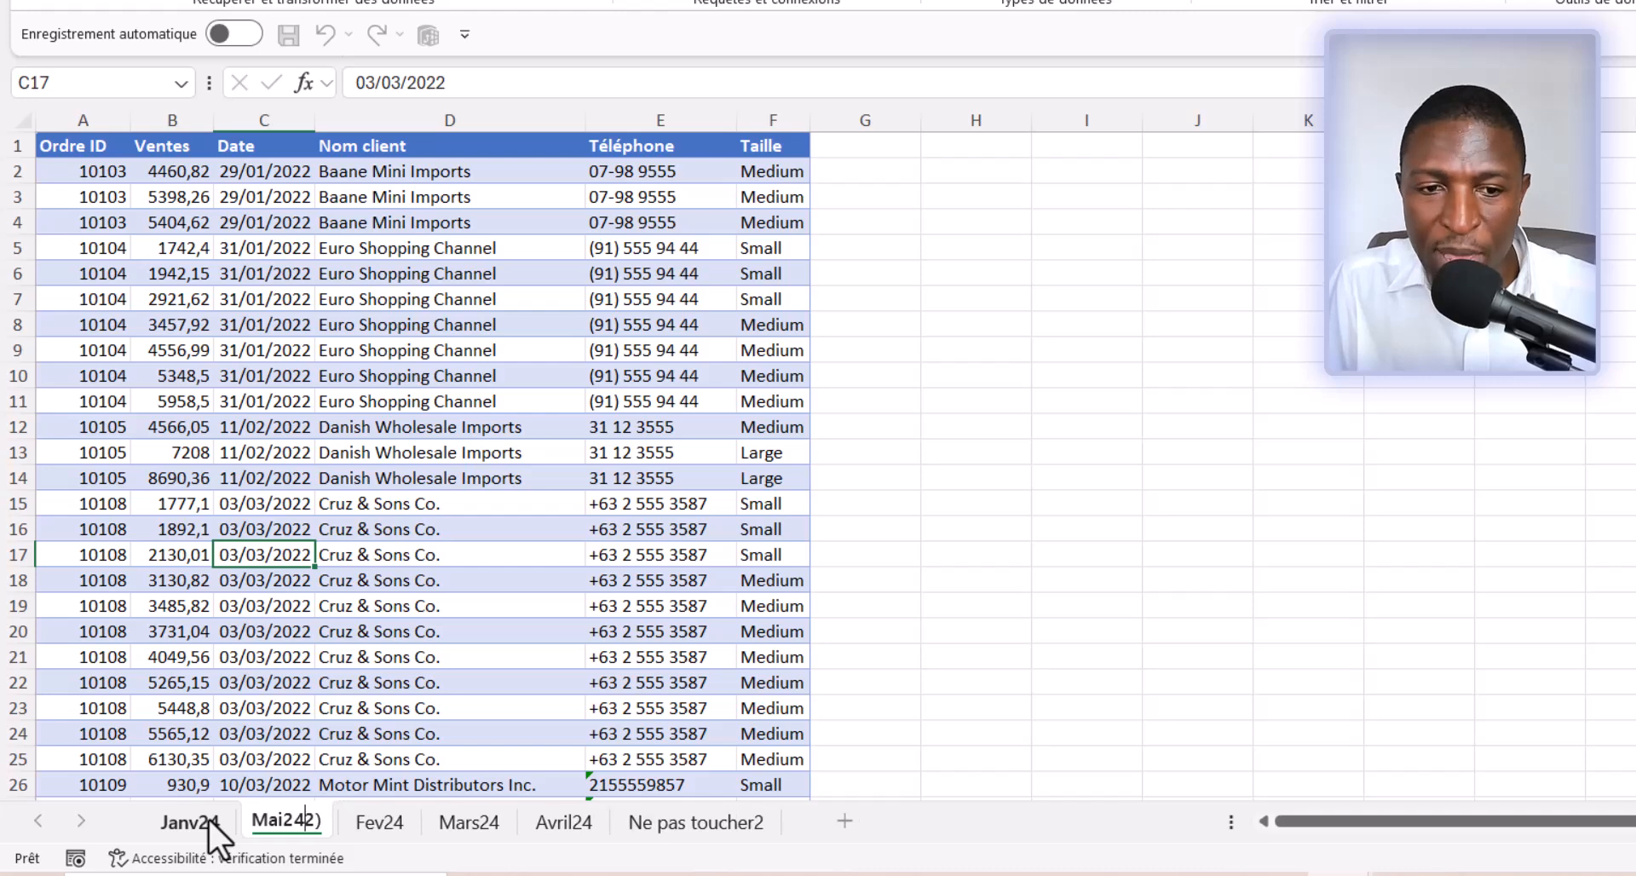
{"action": "key", "text": "Return"}
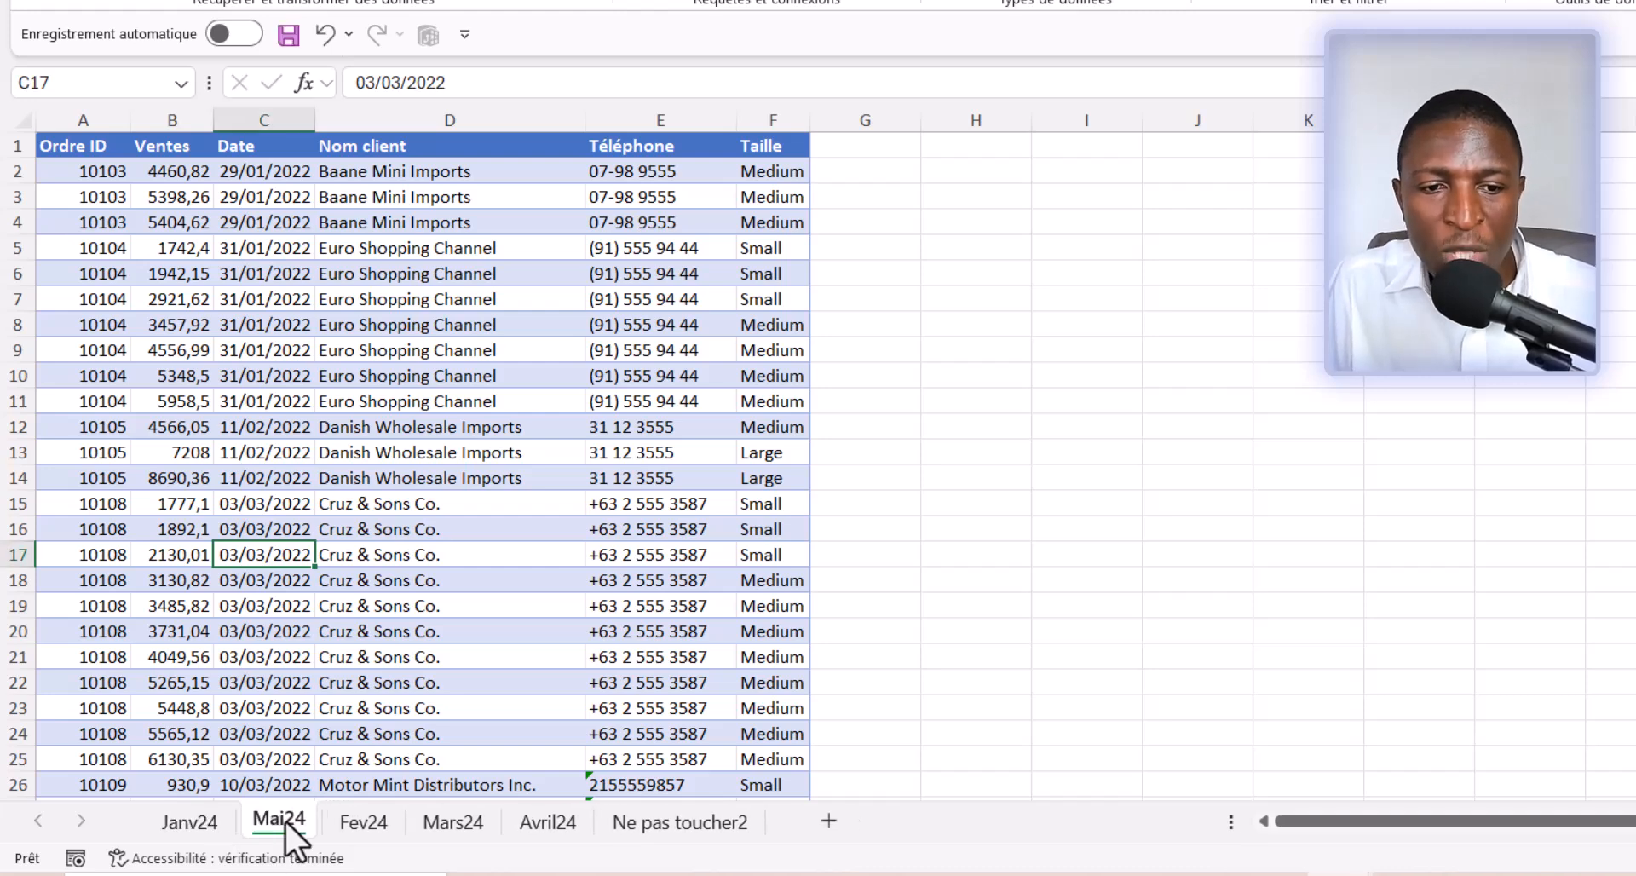
Move the Mai24 sheet in front of the Janv24 sheet
{"action": "left_click_drag", "start_coordinate": [155, 825], "coordinate": [157, 826]}
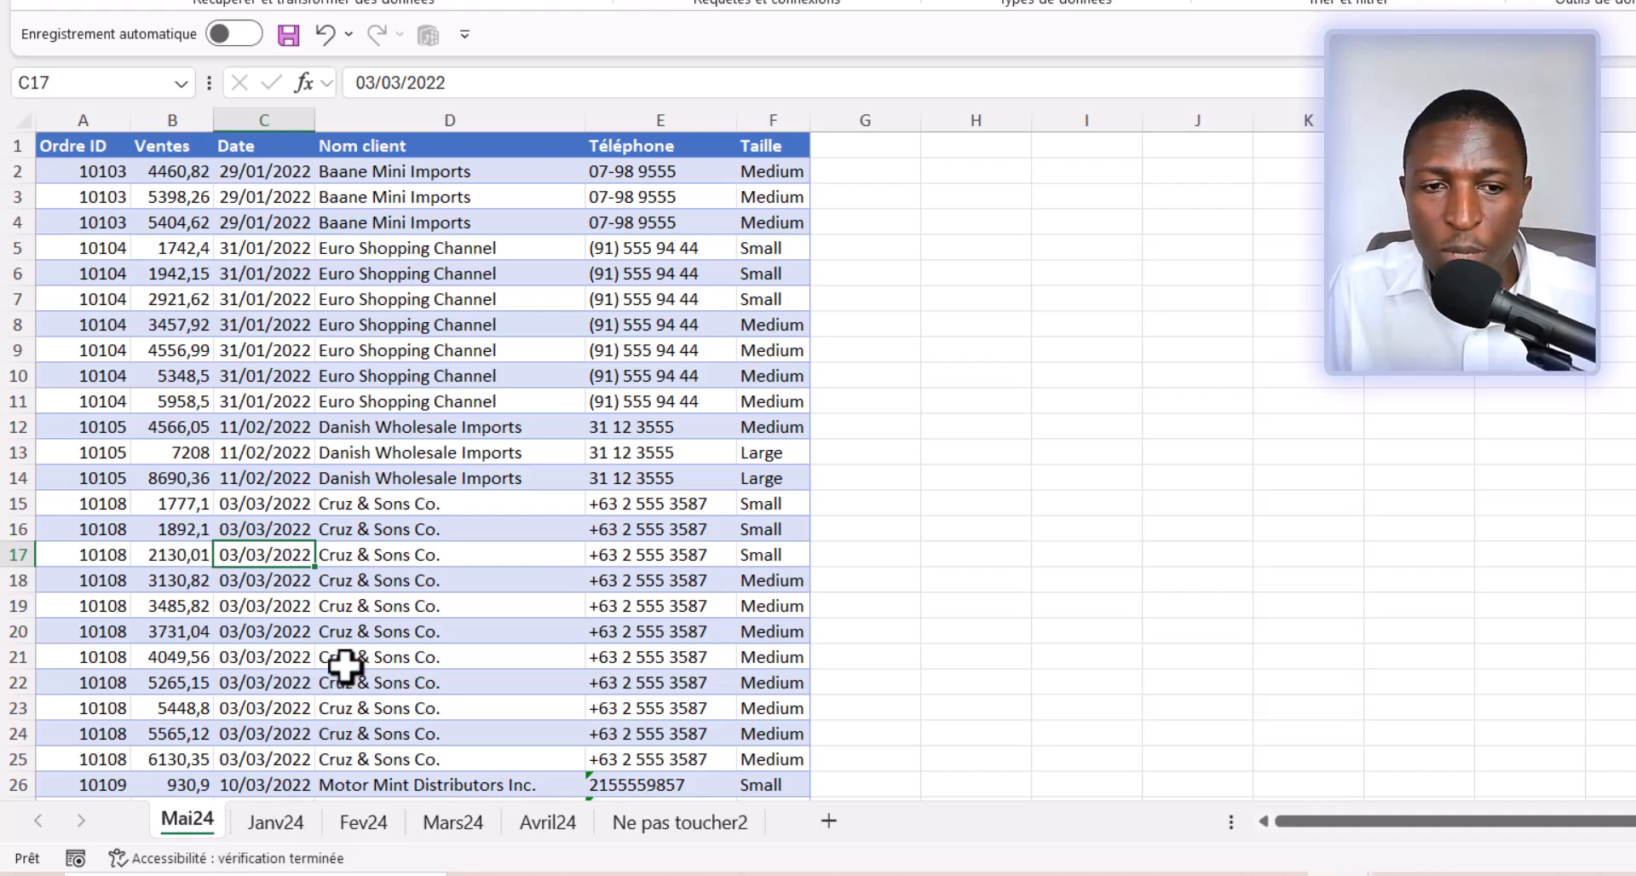
{"action": "left_click", "coordinate": [372, 480]}
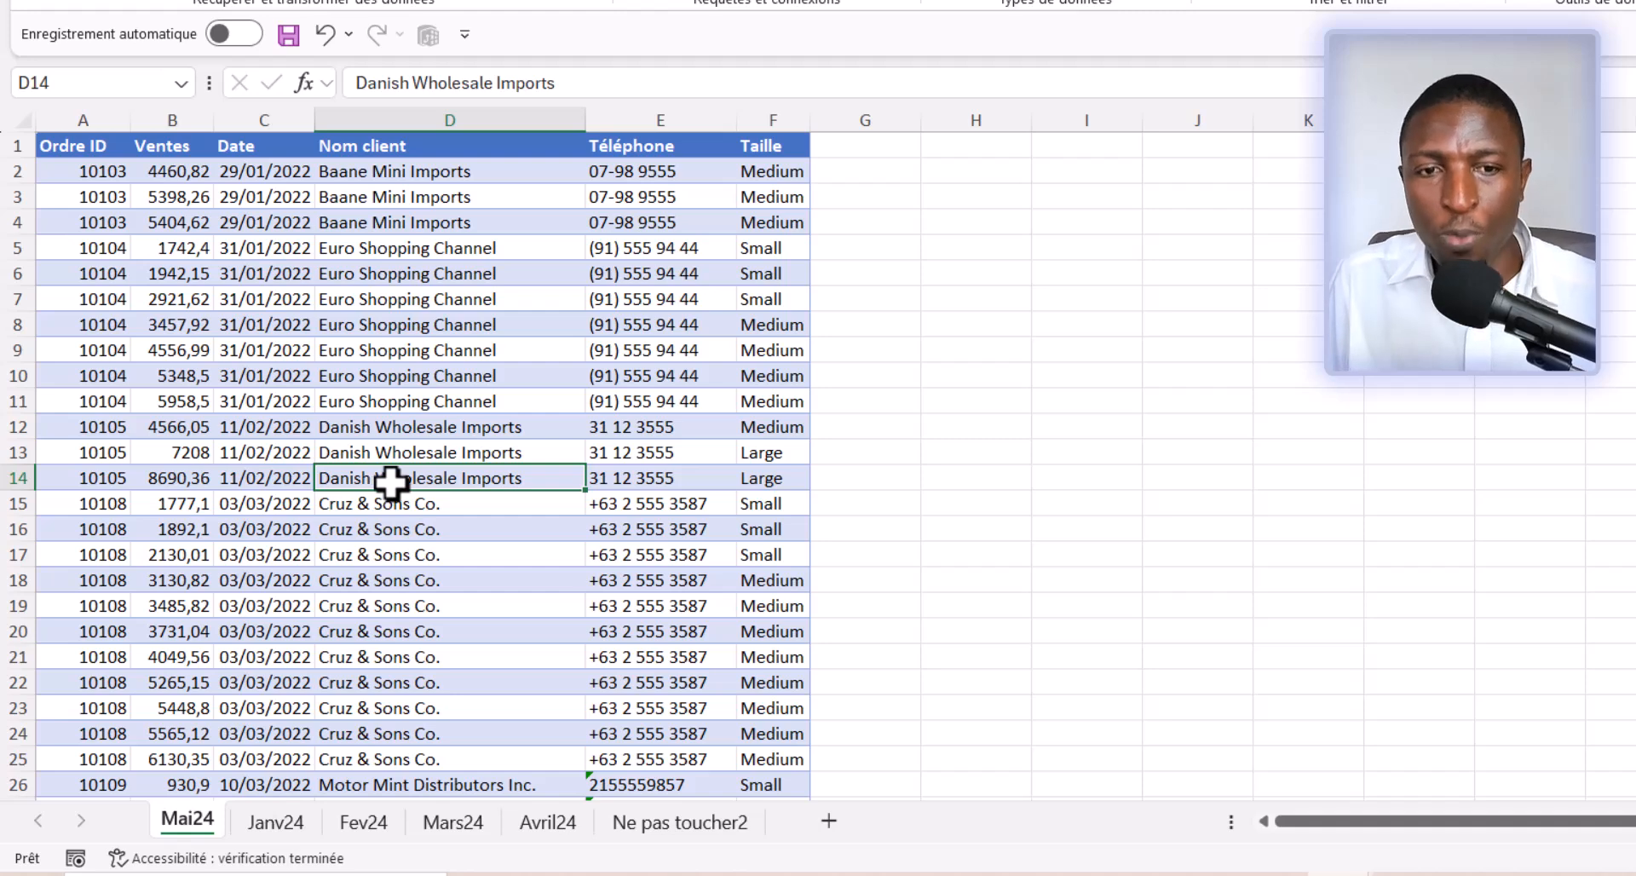
Save the Sales workbook with its new month sheets
{"action": "left_click", "coordinate": [391, 353]}
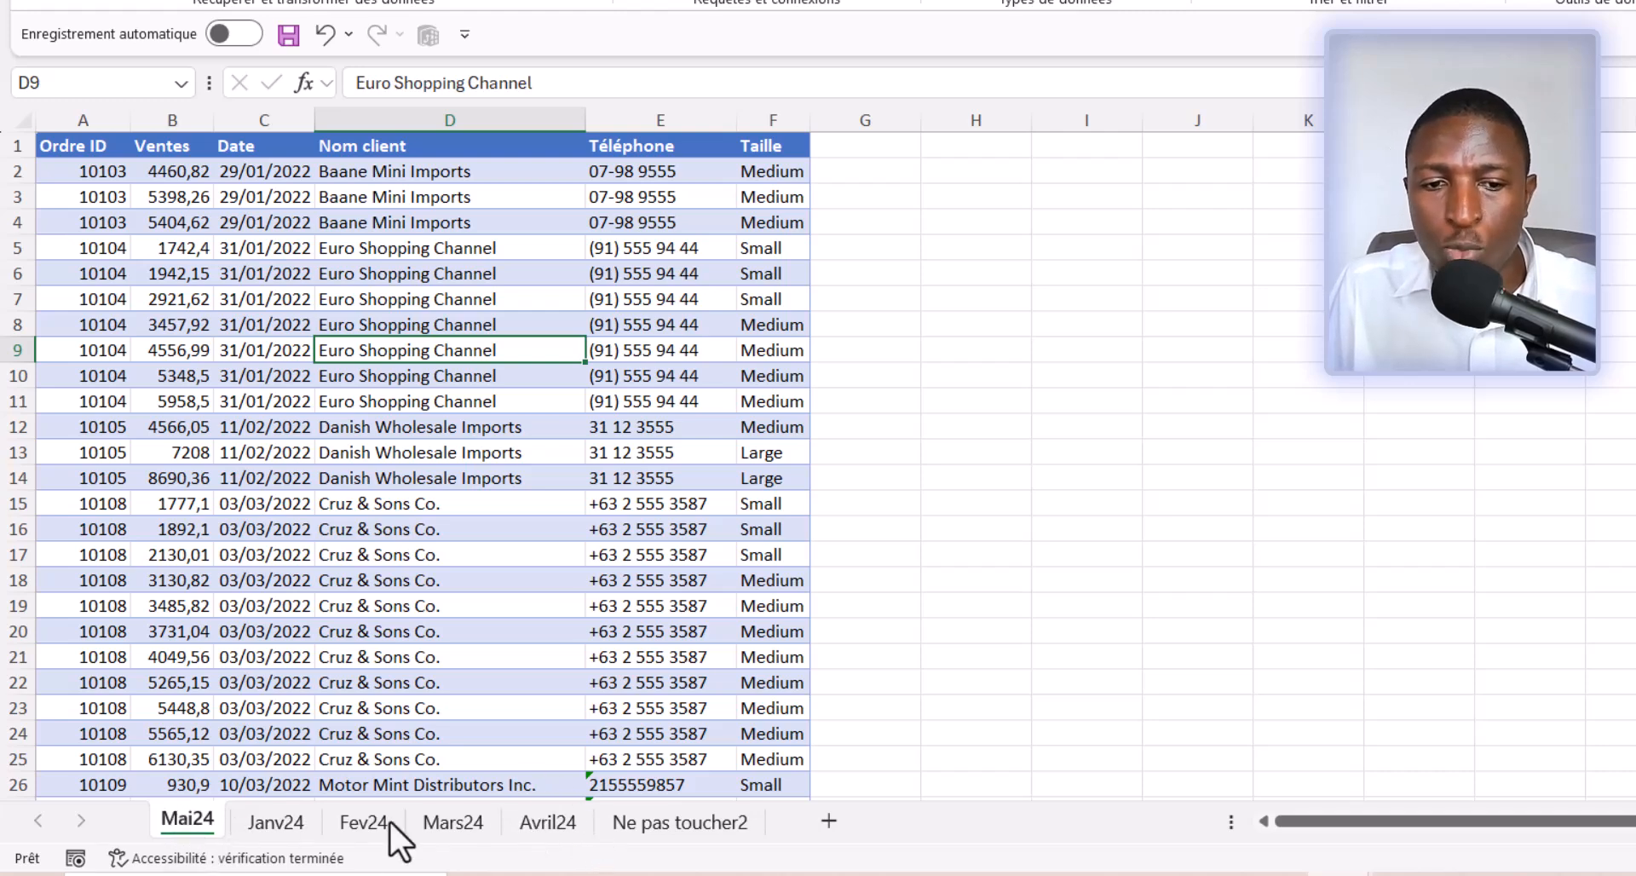
{"action": "left_click", "coordinate": [356, 452]}
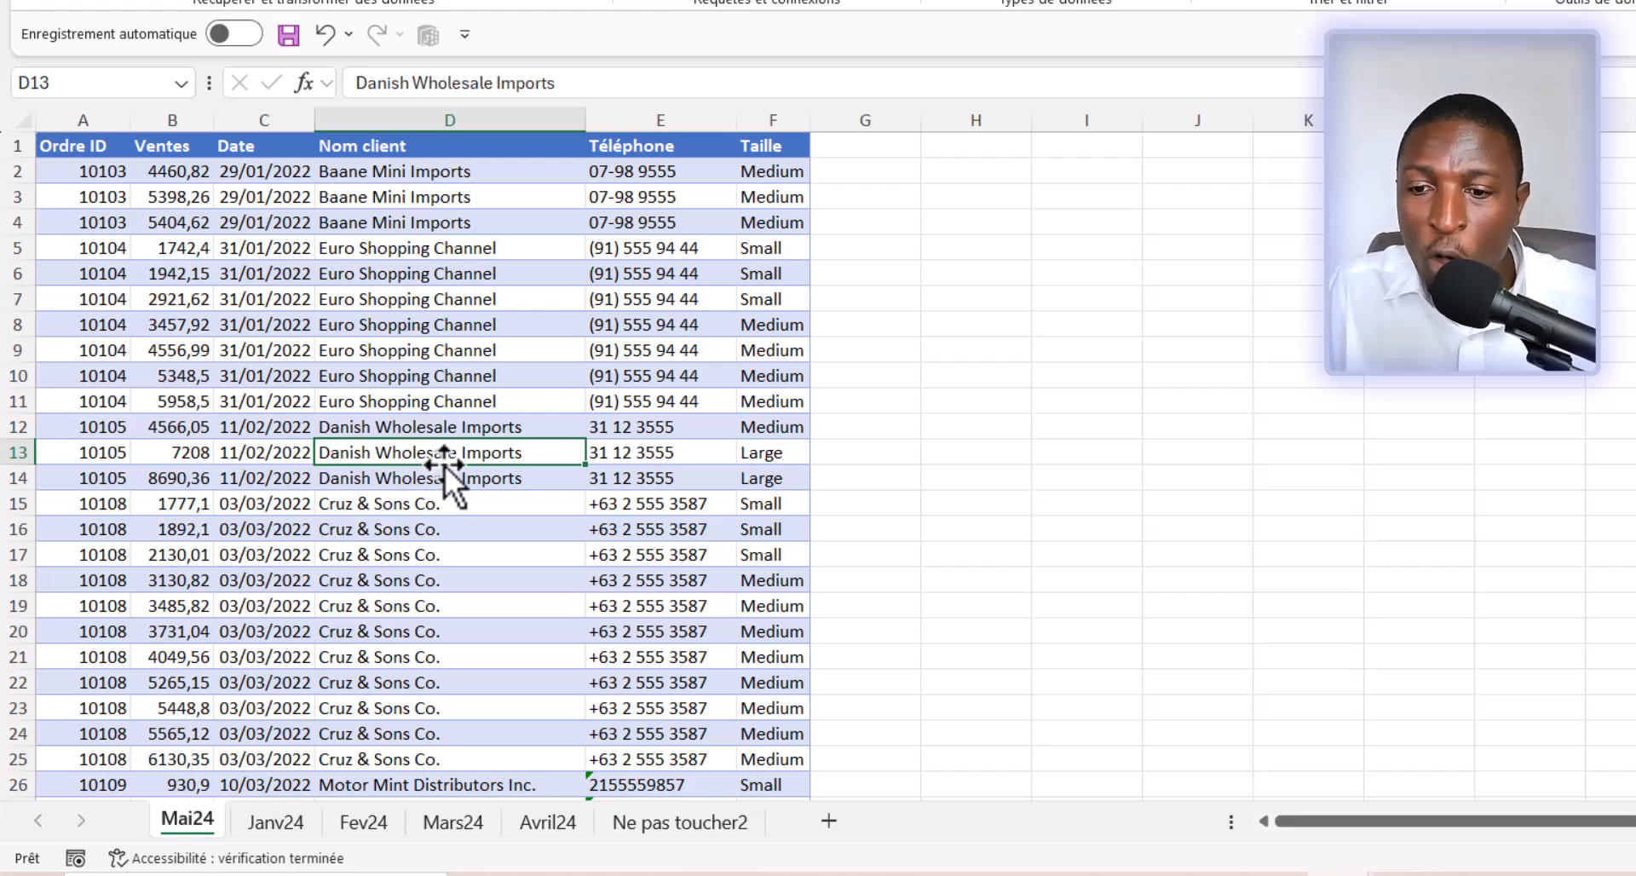
{"action": "left_click", "coordinate": [1340, 874]}
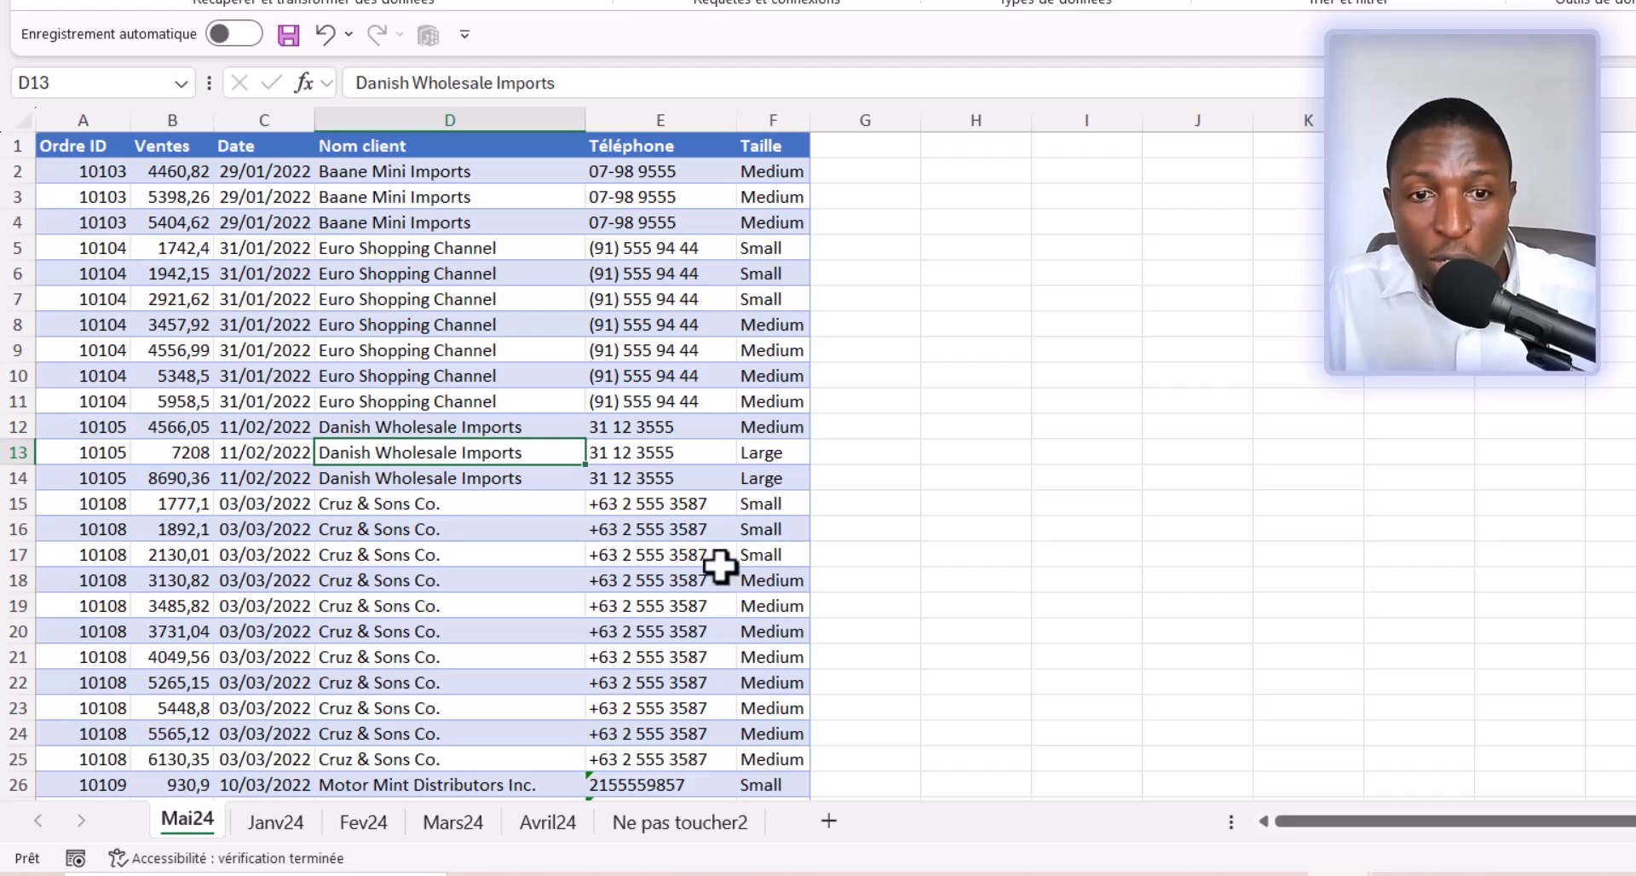
{"action": "left_click", "coordinate": [693, 523]}
{"action": "key", "text": "ctrl+s"}
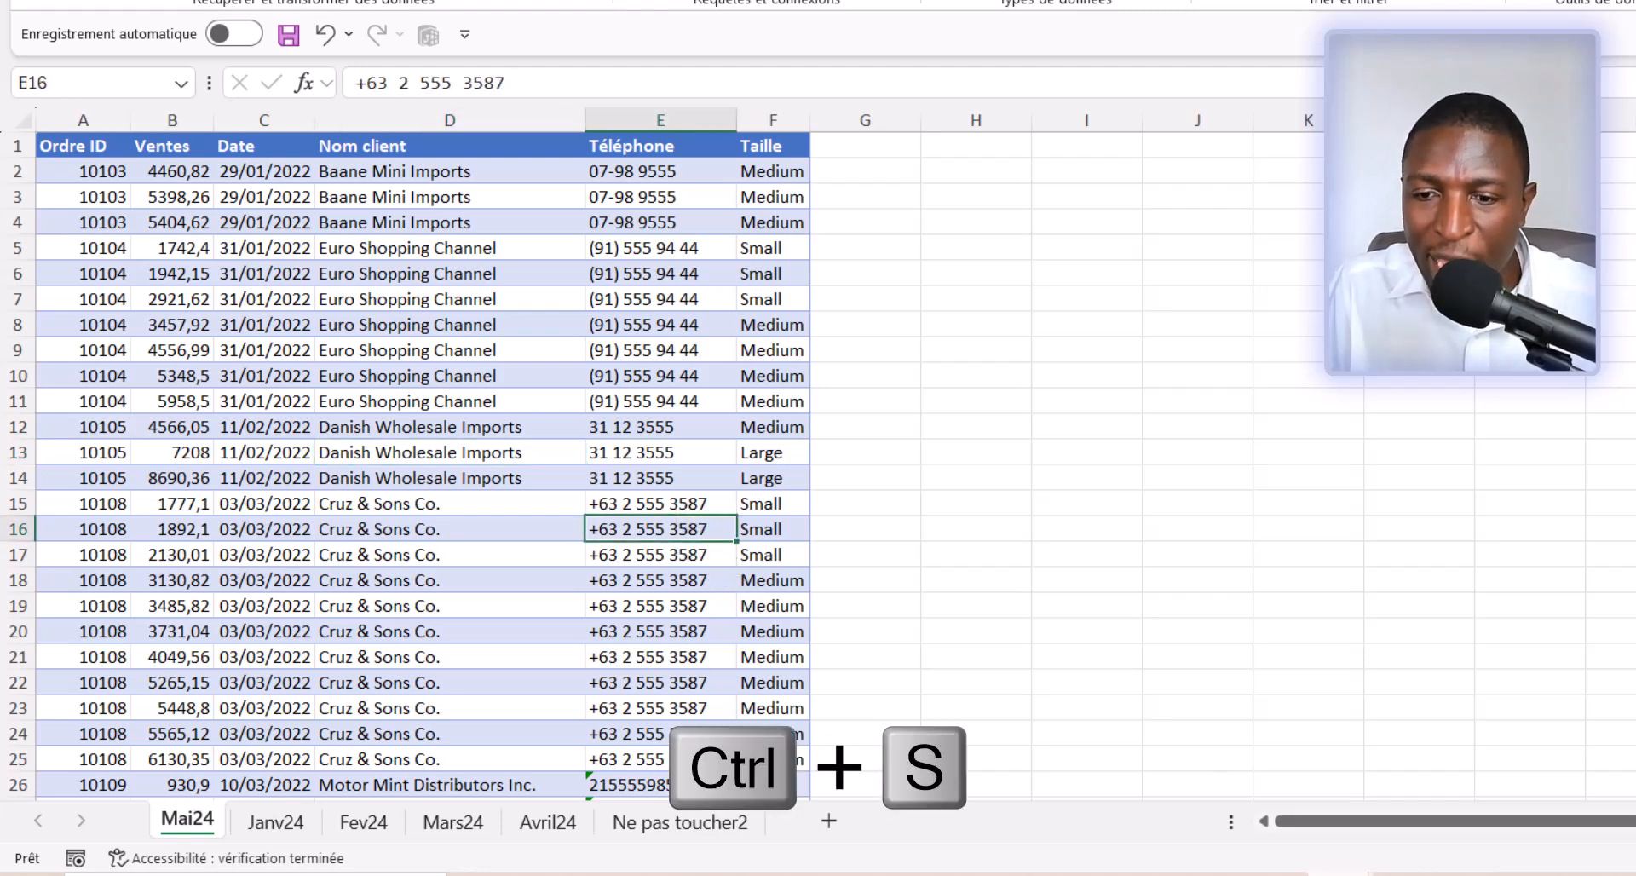
Switch to the Conso Sales workbook and refresh the combined sales table
{"action": "mouse_move", "coordinate": [1334, 869]}
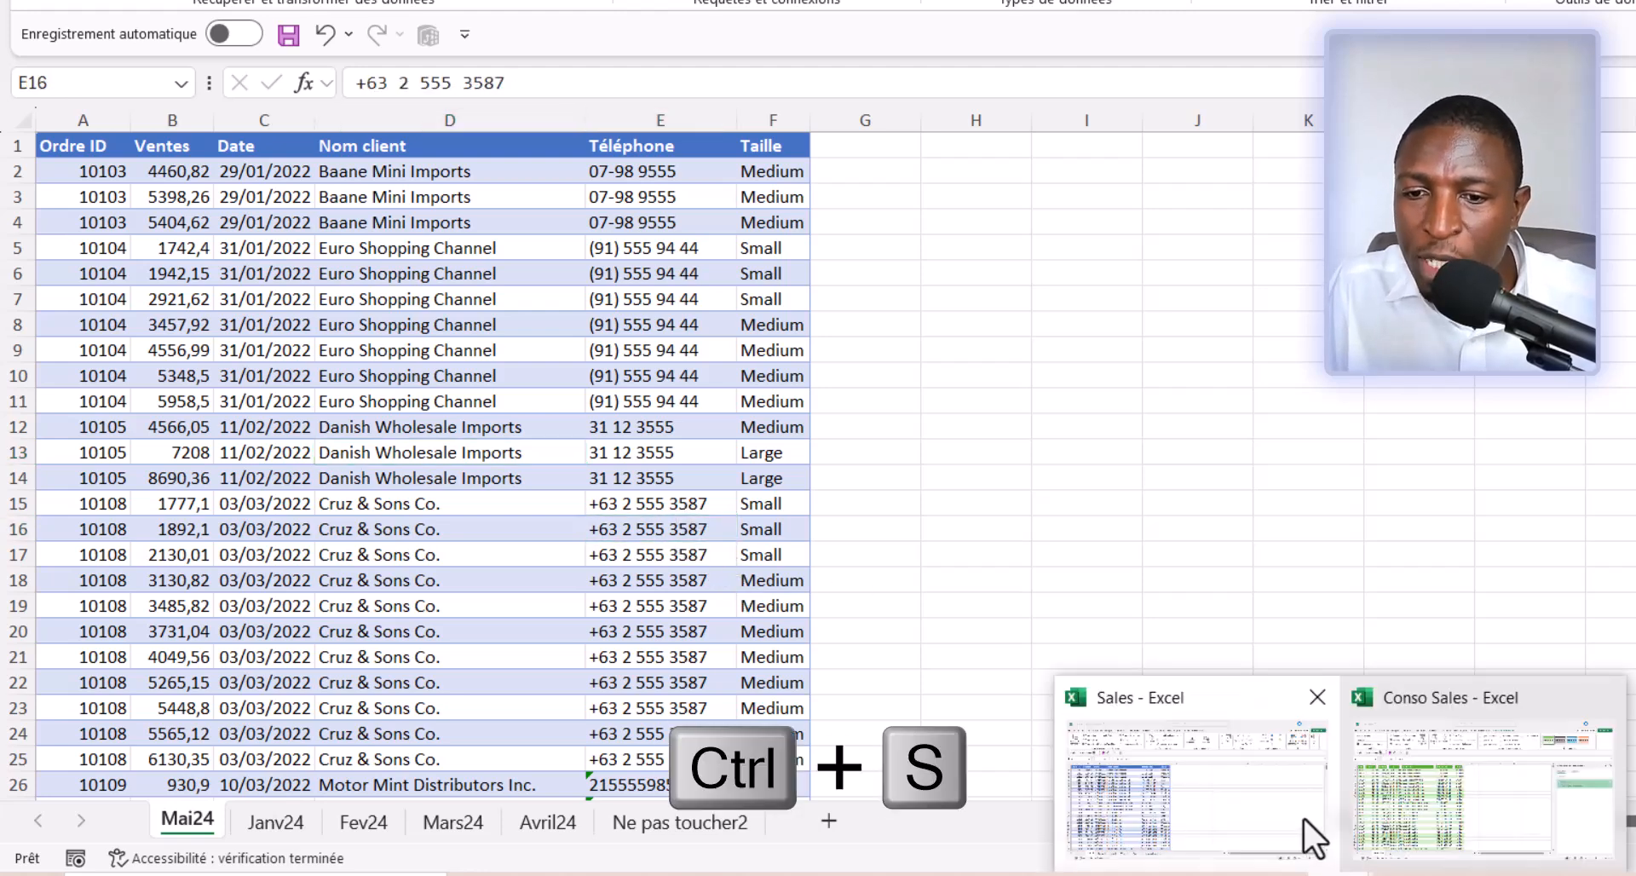
{"action": "left_click", "coordinate": [1460, 801]}
{"action": "right_click", "coordinate": [409, 329]}
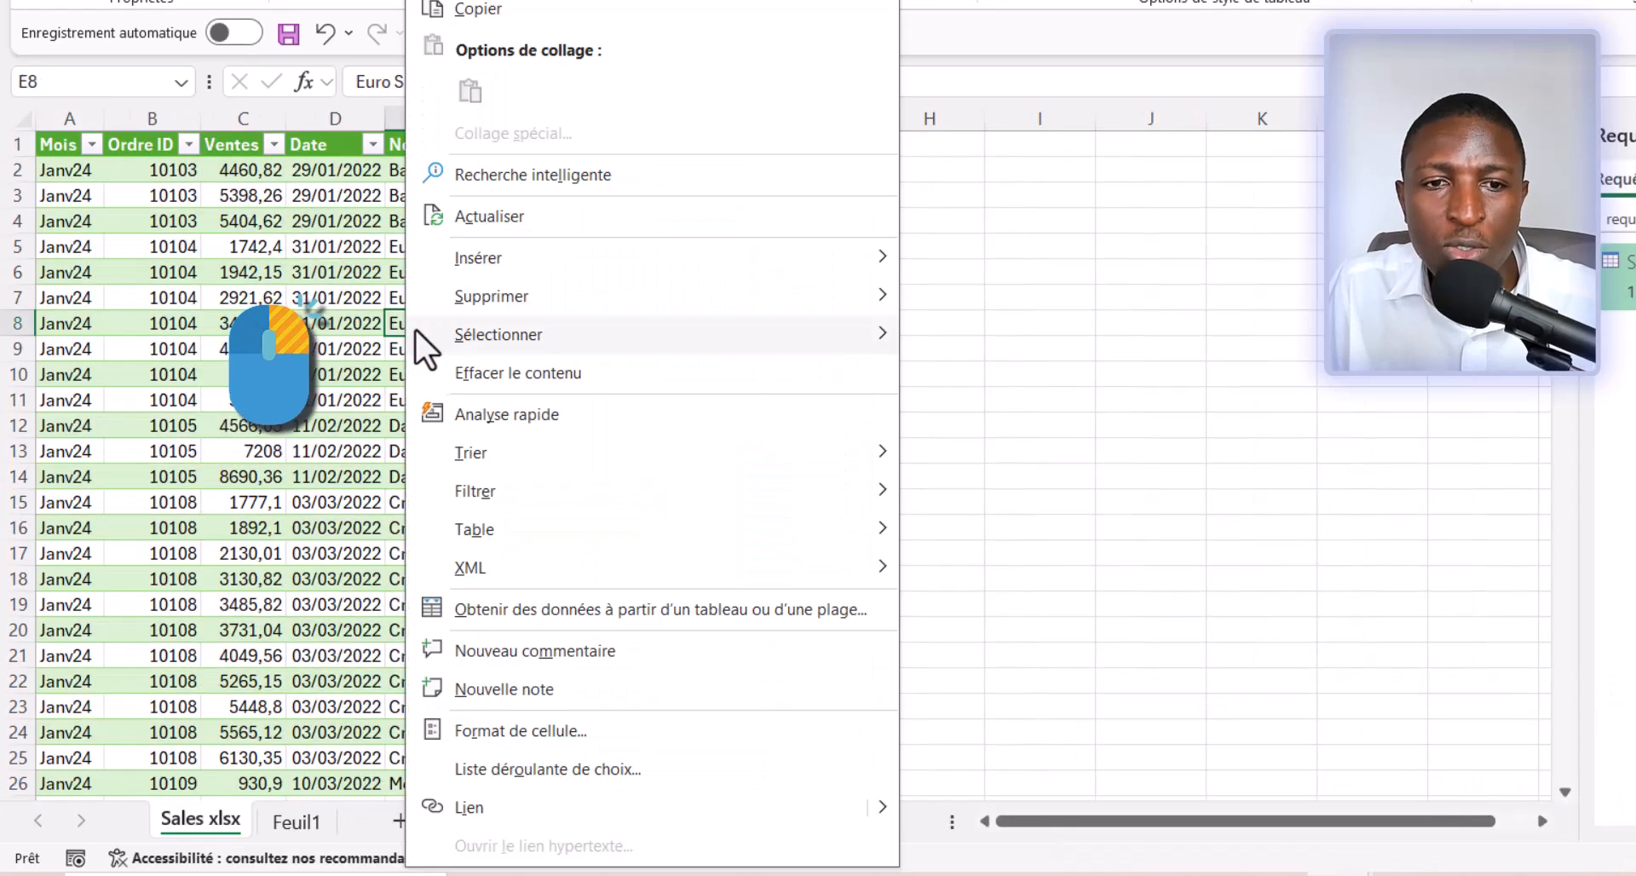
{"action": "left_click", "coordinate": [515, 218]}
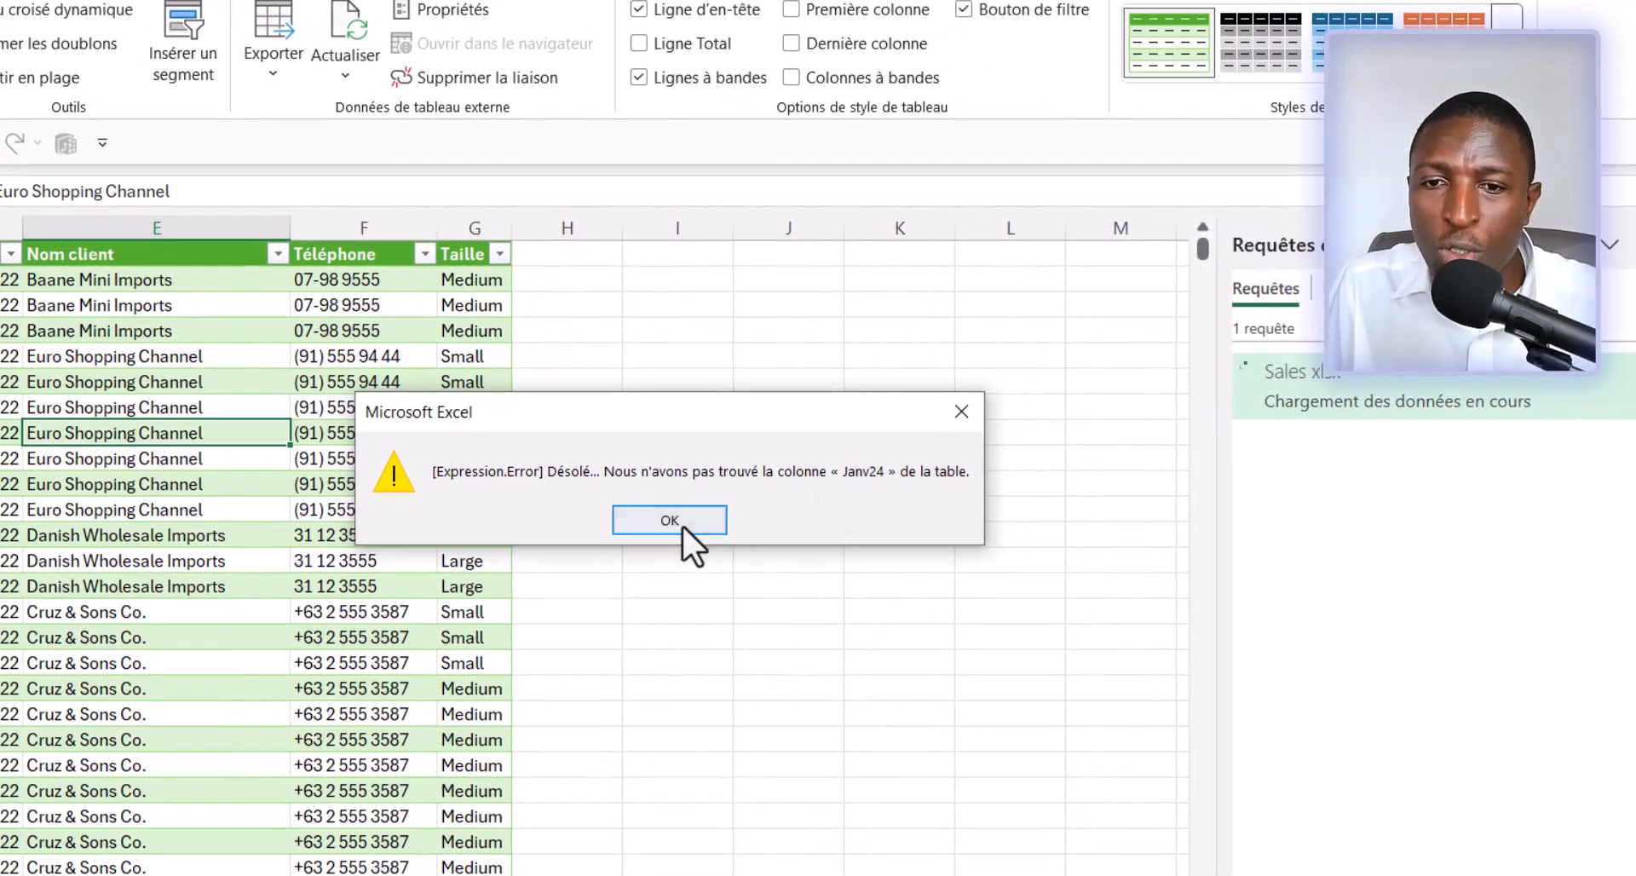
{"action": "key", "text": "Return"}
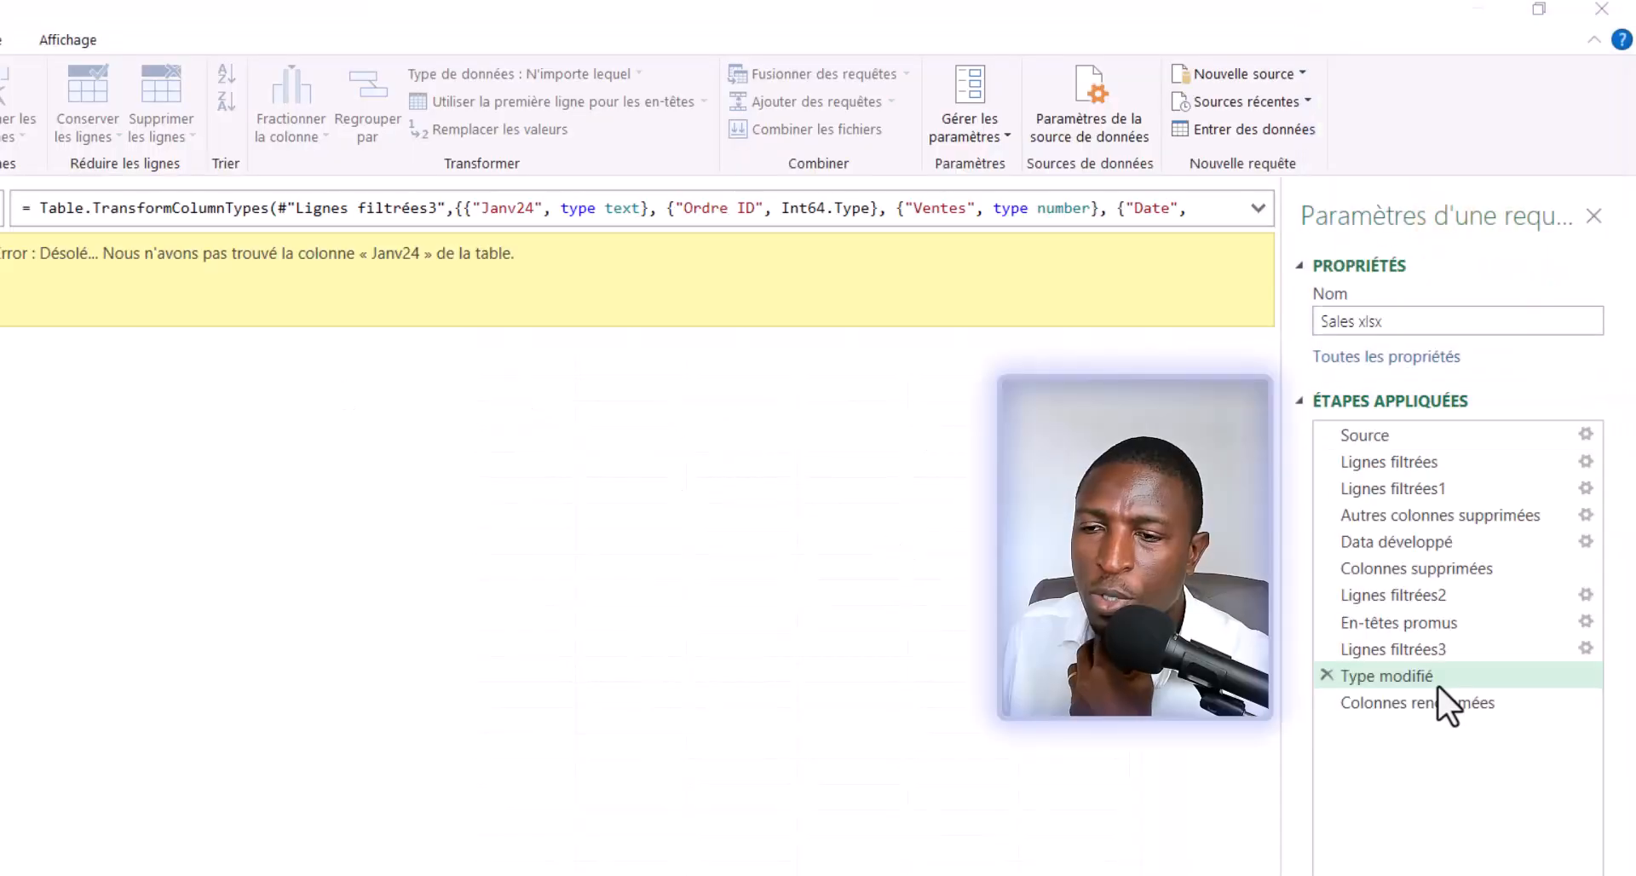
Examine the full formula of the Type modifié step in the Sales xlsx query
{"action": "left_click", "coordinate": [1440, 704]}
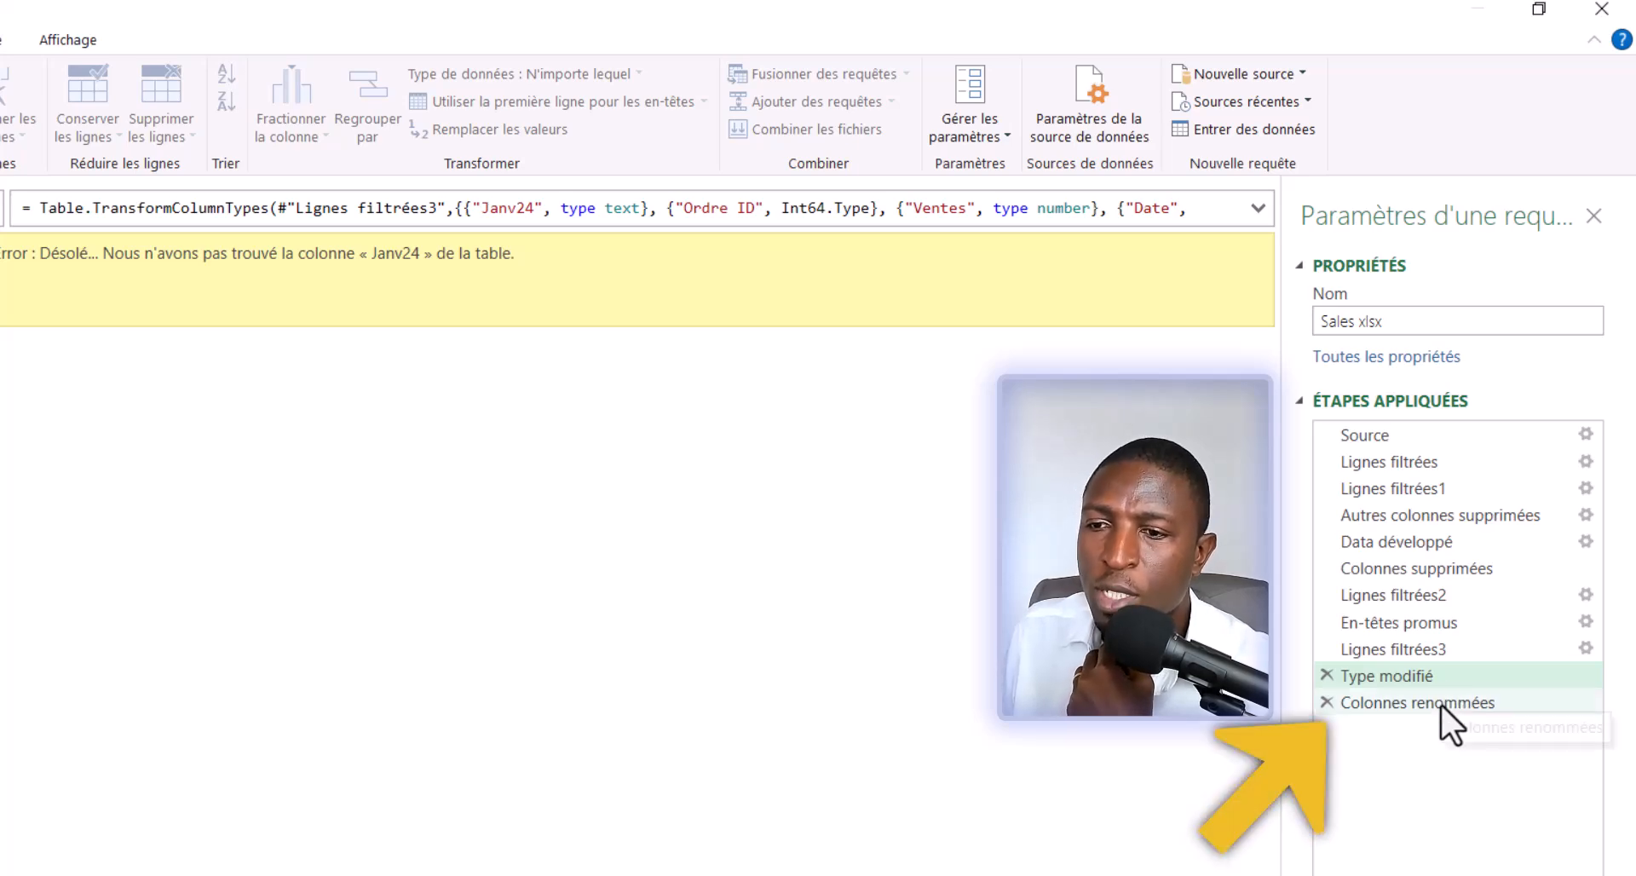
{"action": "left_click", "coordinate": [1413, 677]}
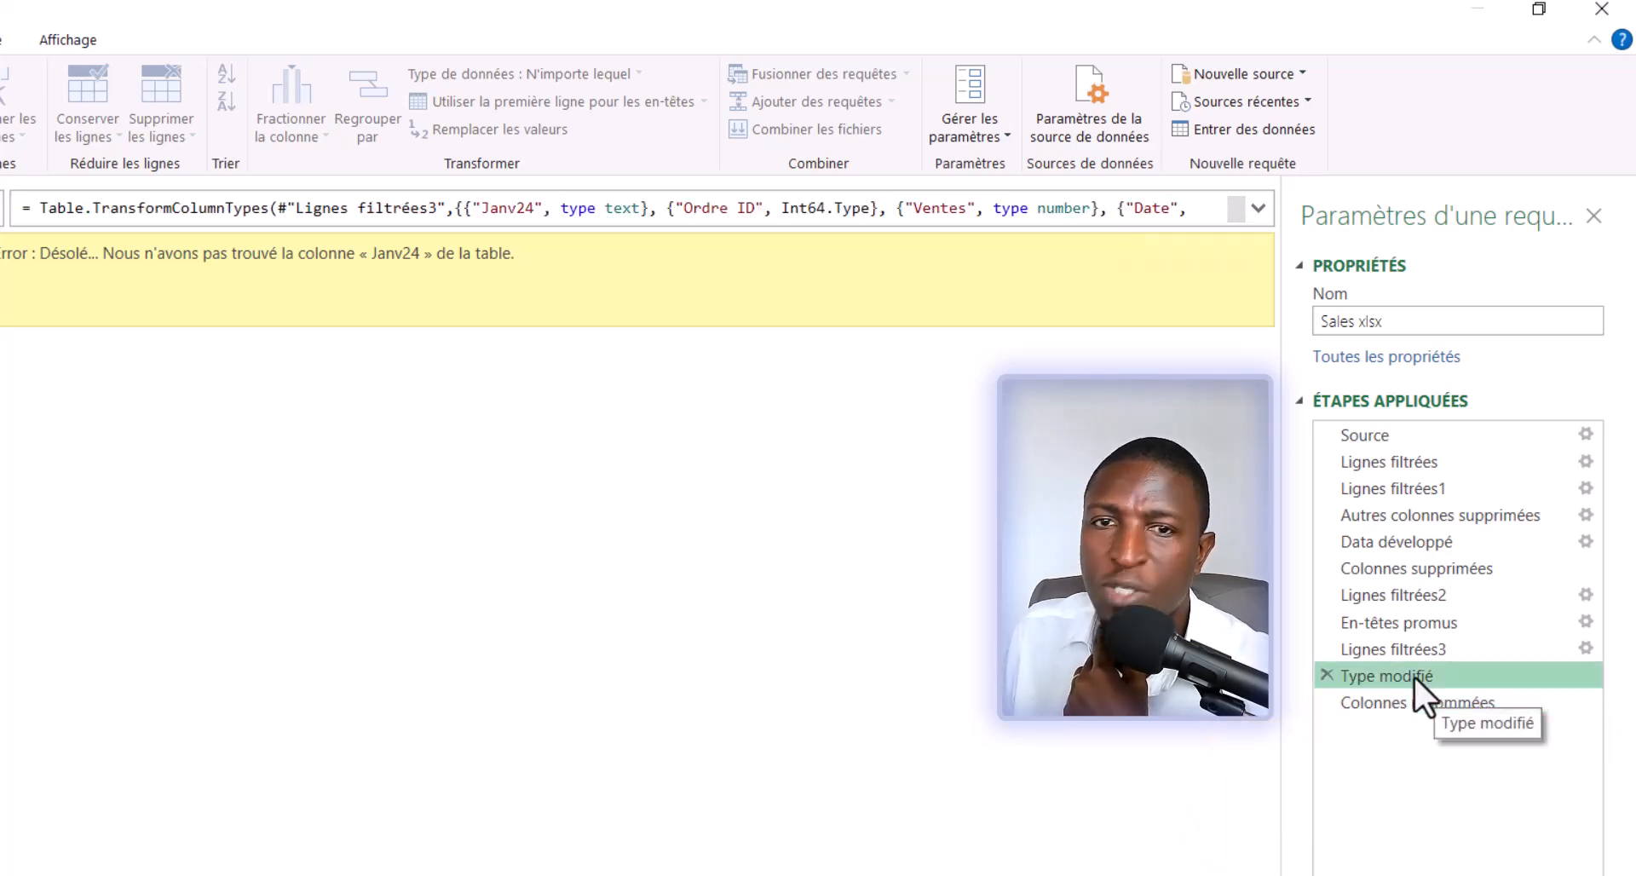
{"action": "left_click", "coordinate": [1257, 208]}
{"action": "mouse_move", "coordinate": [168, 205]}
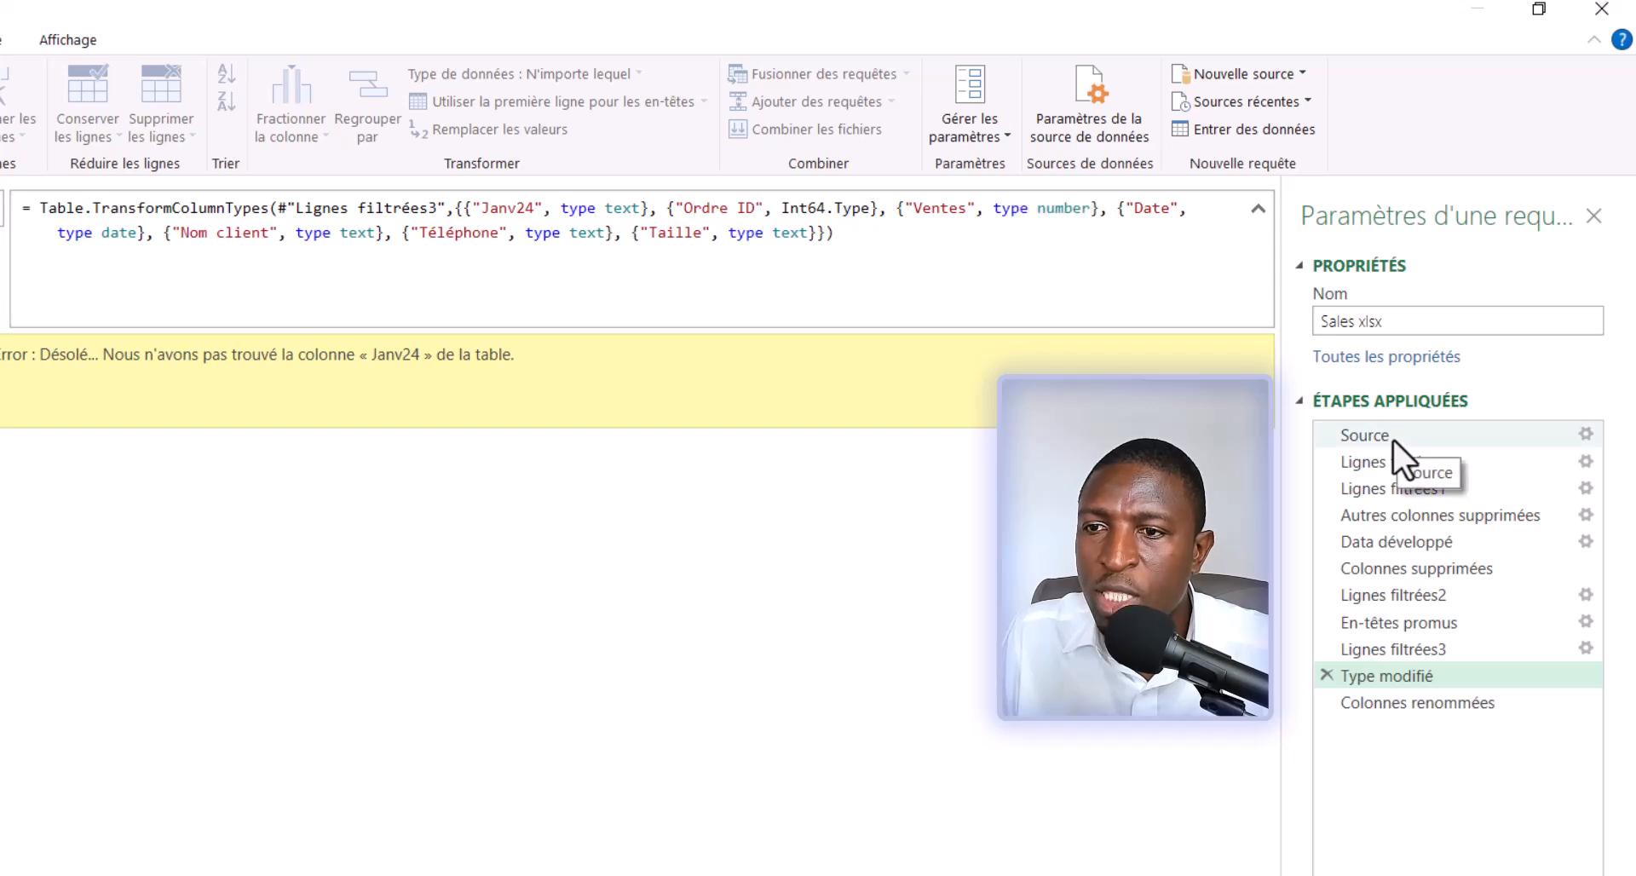
Refresh the query preview at the Lignes filtrées step and check the sheet order through Lignes filtrées1
{"action": "left_click", "coordinate": [1382, 465]}
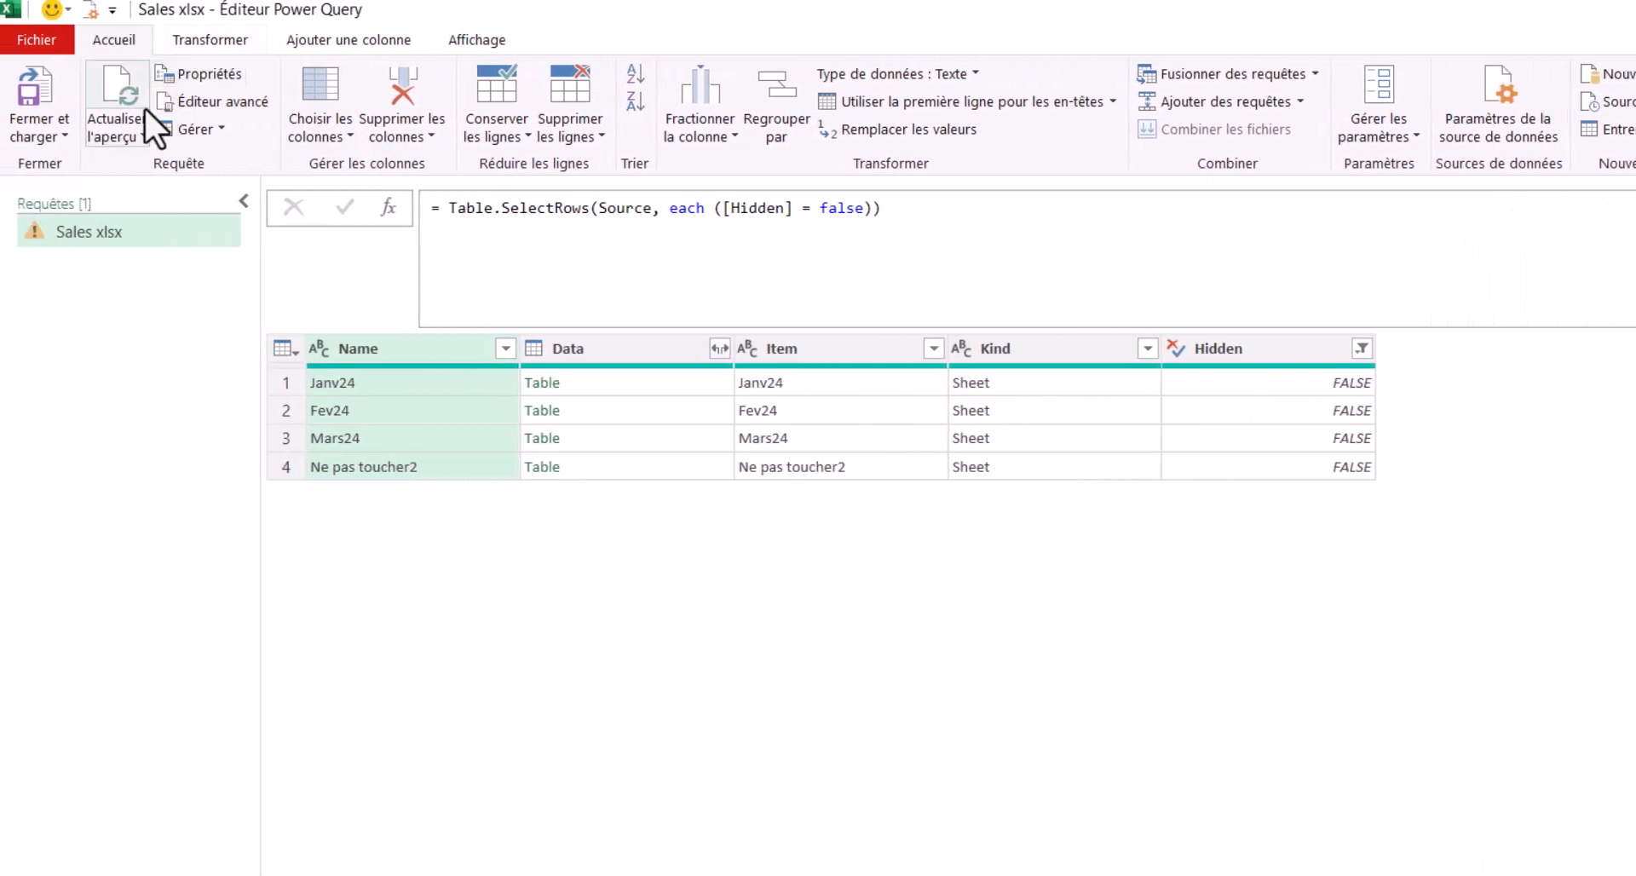
{"action": "left_click", "coordinate": [124, 100]}
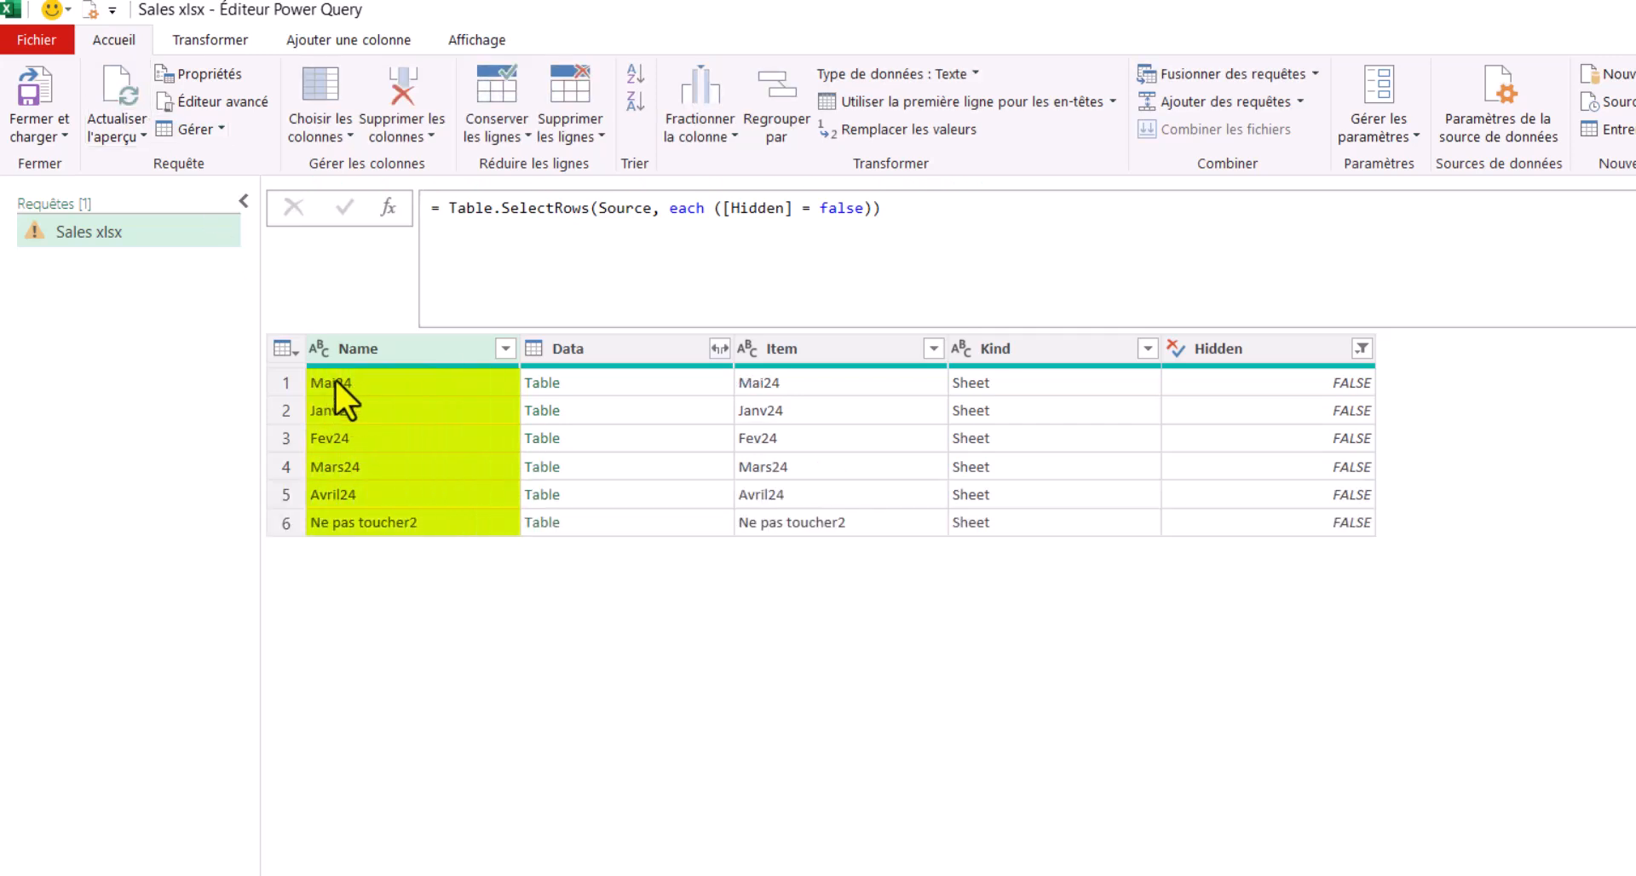
{"action": "left_click", "coordinate": [1507, 493]}
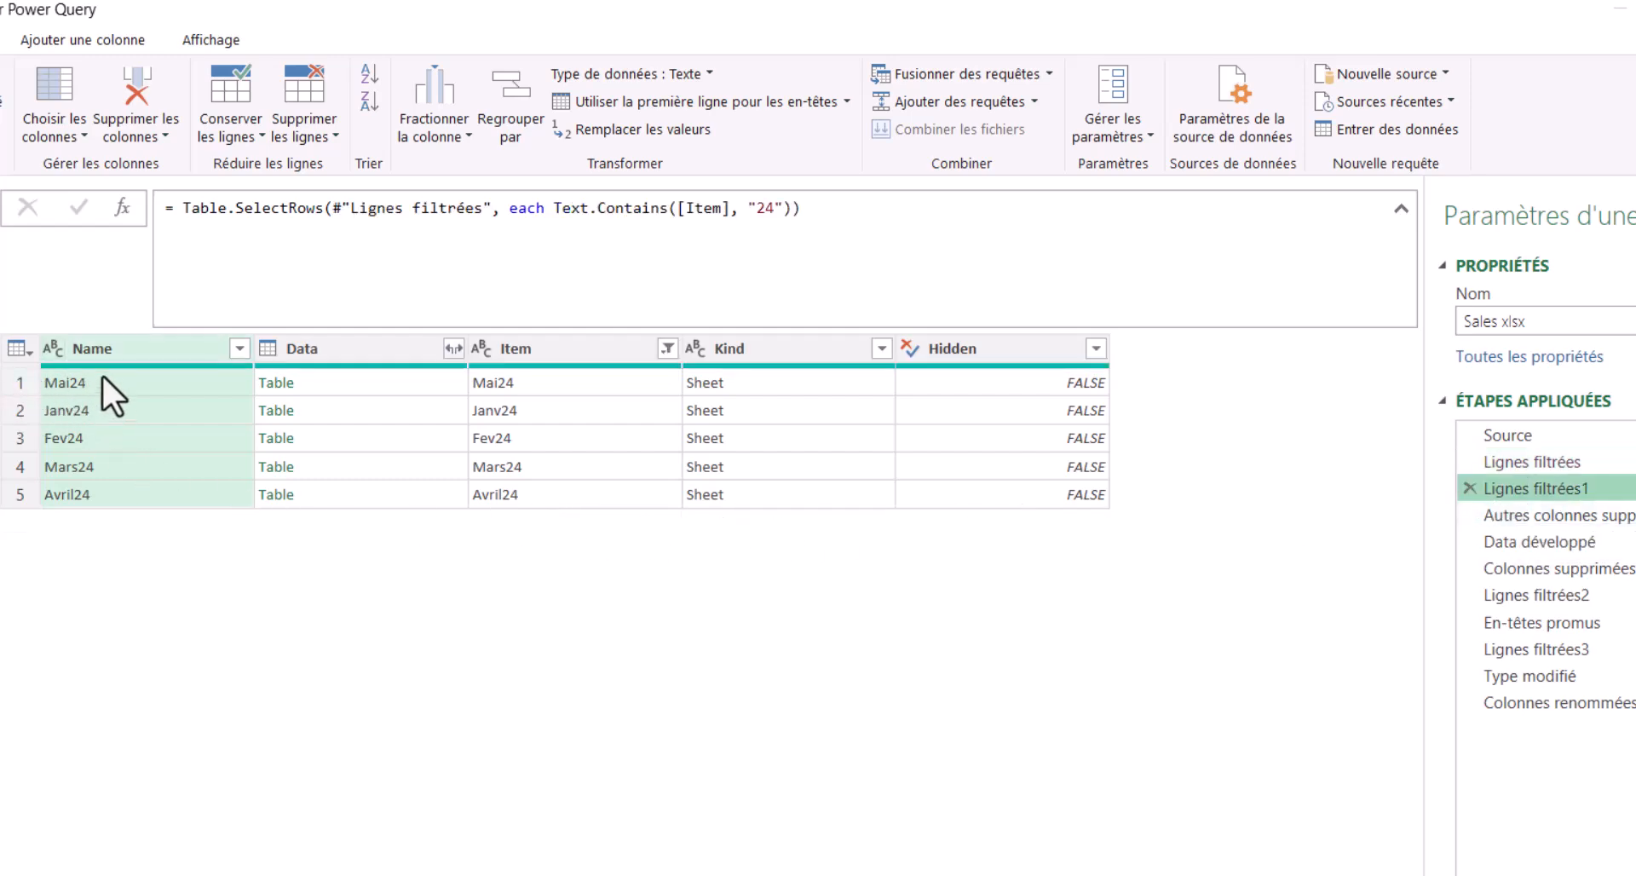
Replace the column name Janv24 with Mai24 in the formula of the Type modifié step
{"action": "left_click", "coordinate": [1572, 673]}
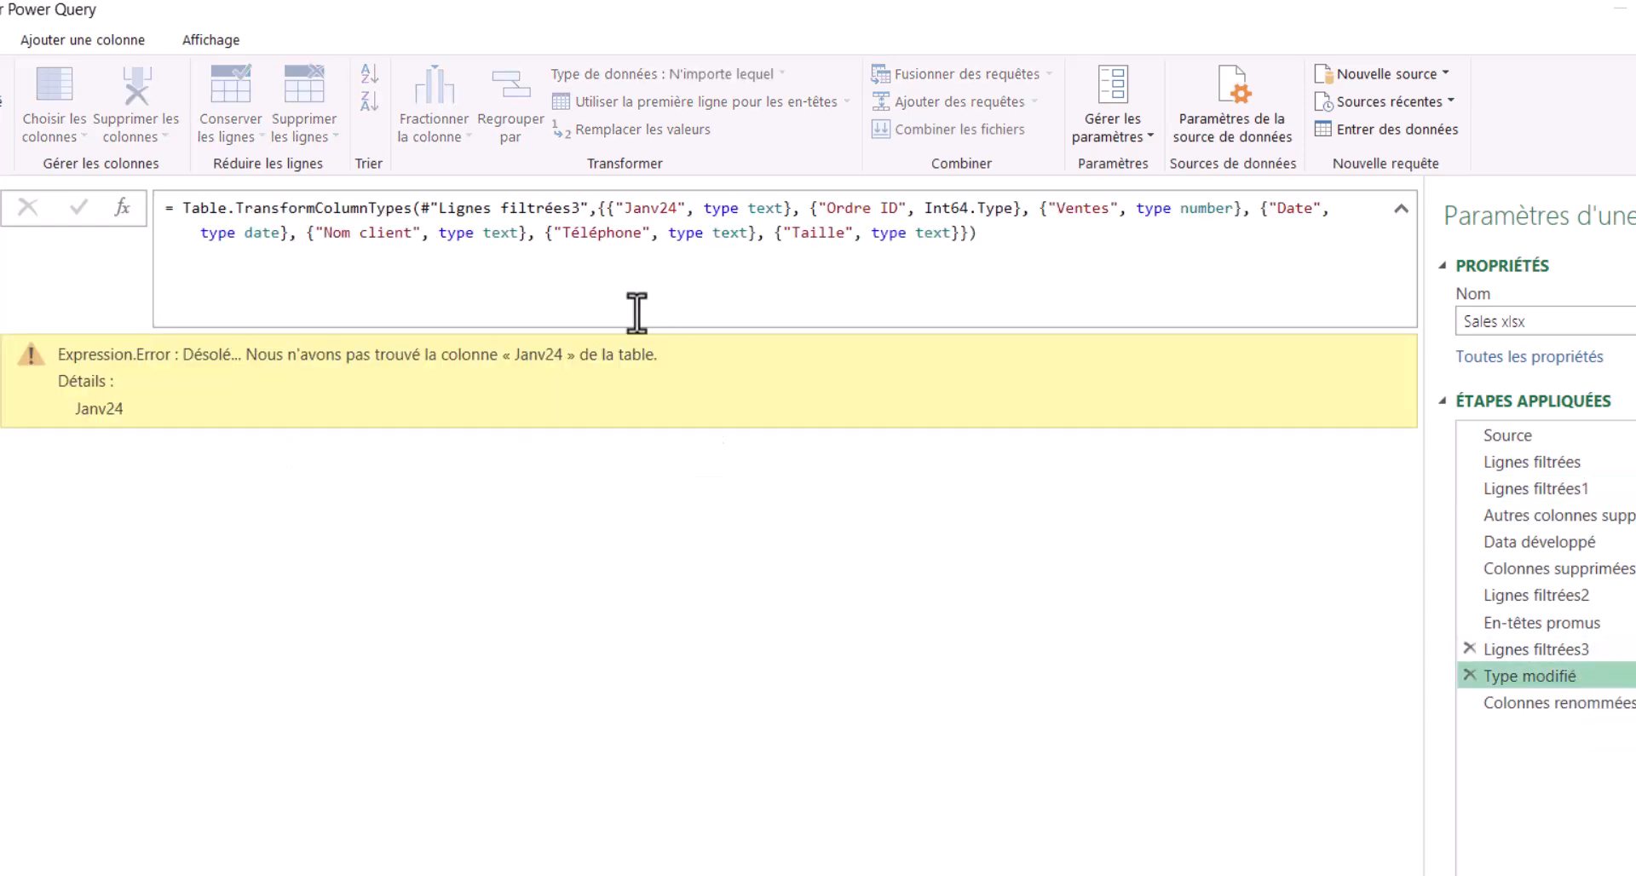
{"action": "left_click_drag", "start_coordinate": [625, 208], "coordinate": [654, 211]}
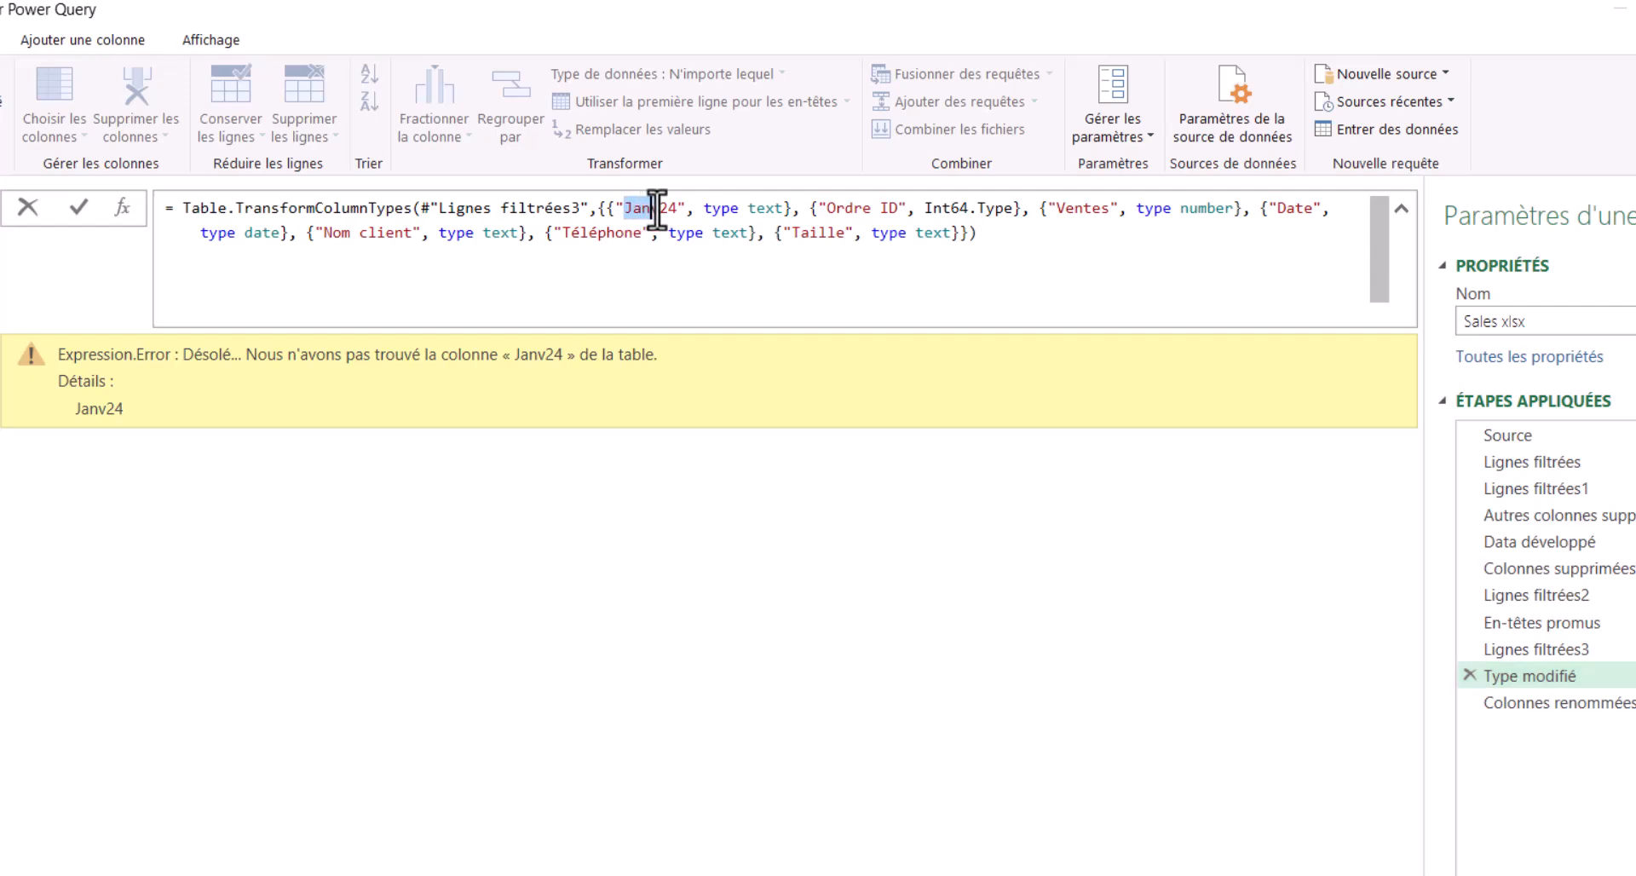
{"action": "type", "text": "Mai"}
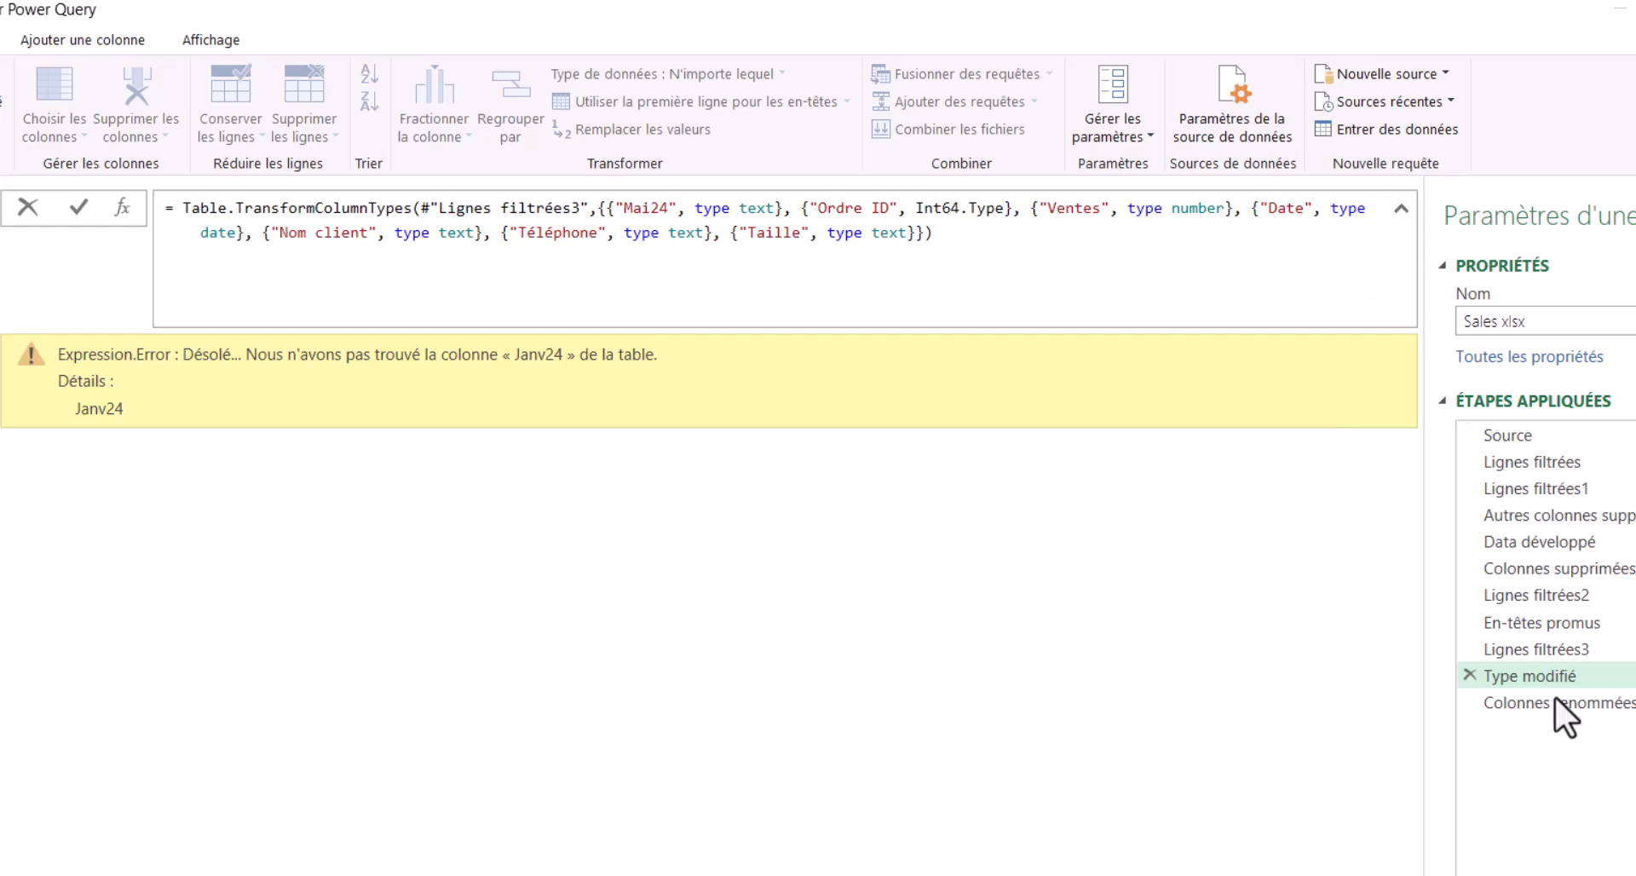
{"action": "key", "text": "Return"}
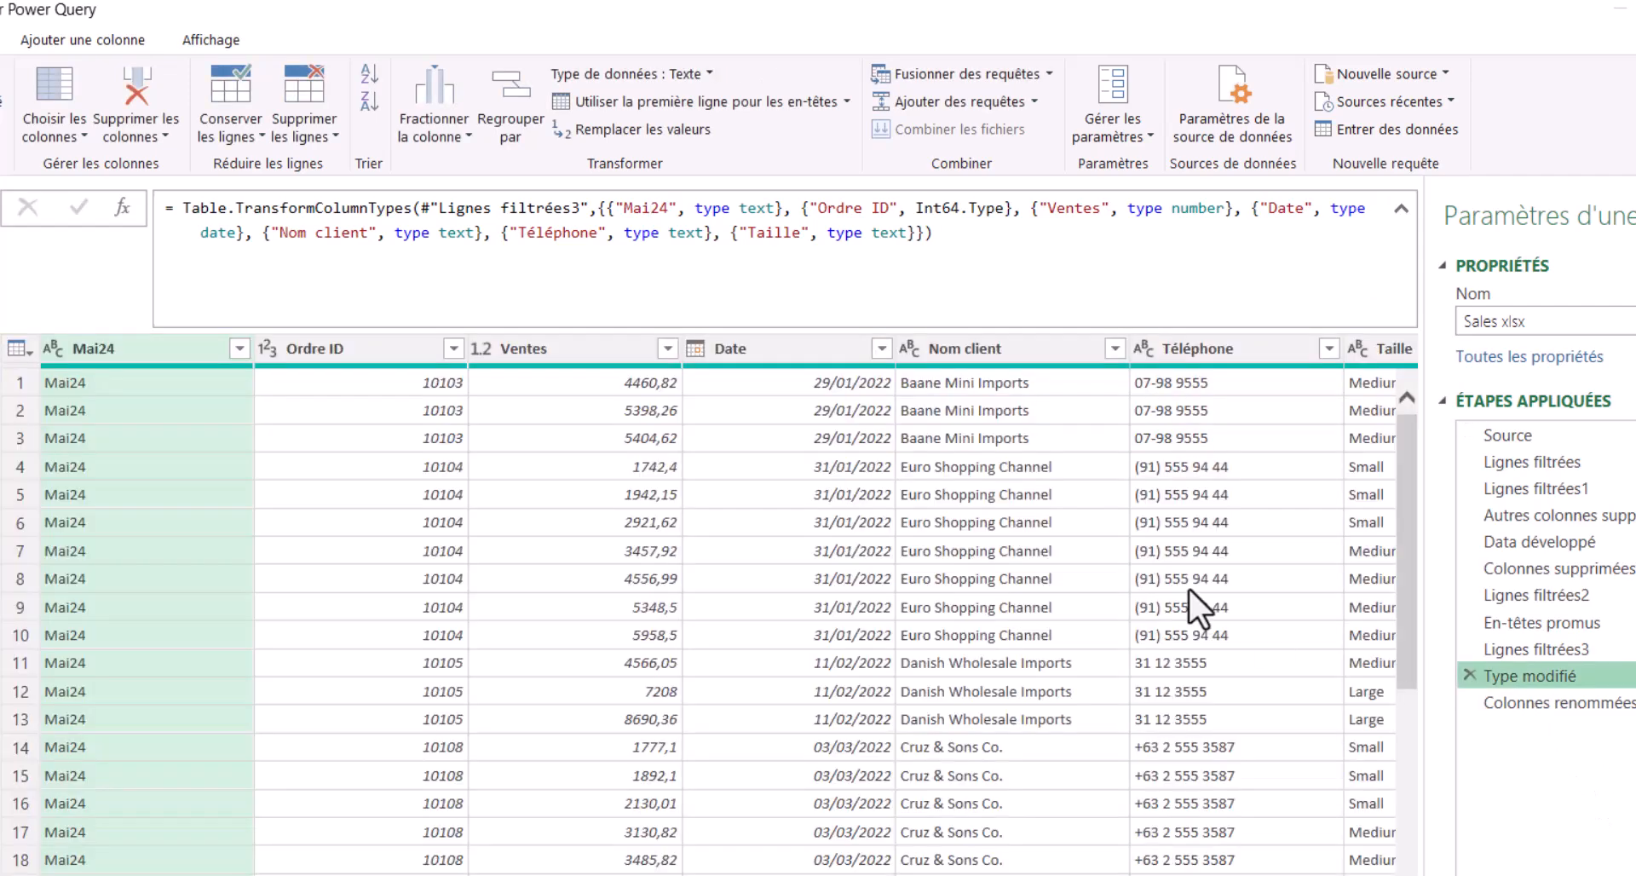
Change the Colonnes renommées formula so that the column Mai24 is renamed to Mois
{"action": "left_click", "coordinate": [1556, 702]}
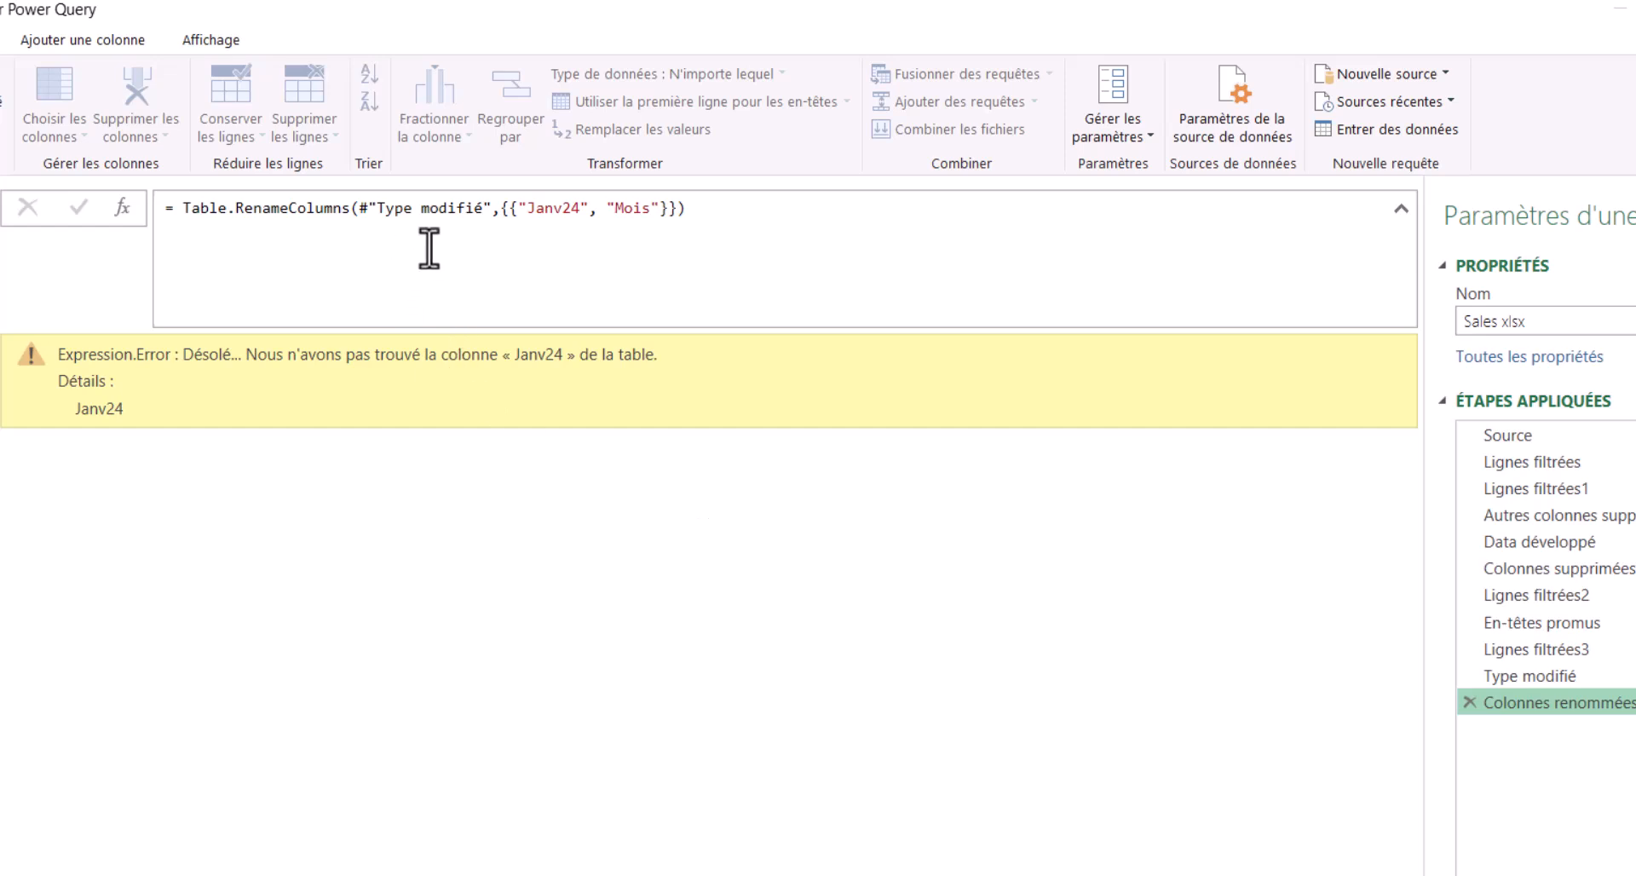
{"action": "left_click_drag", "start_coordinate": [528, 209], "coordinate": [561, 215]}
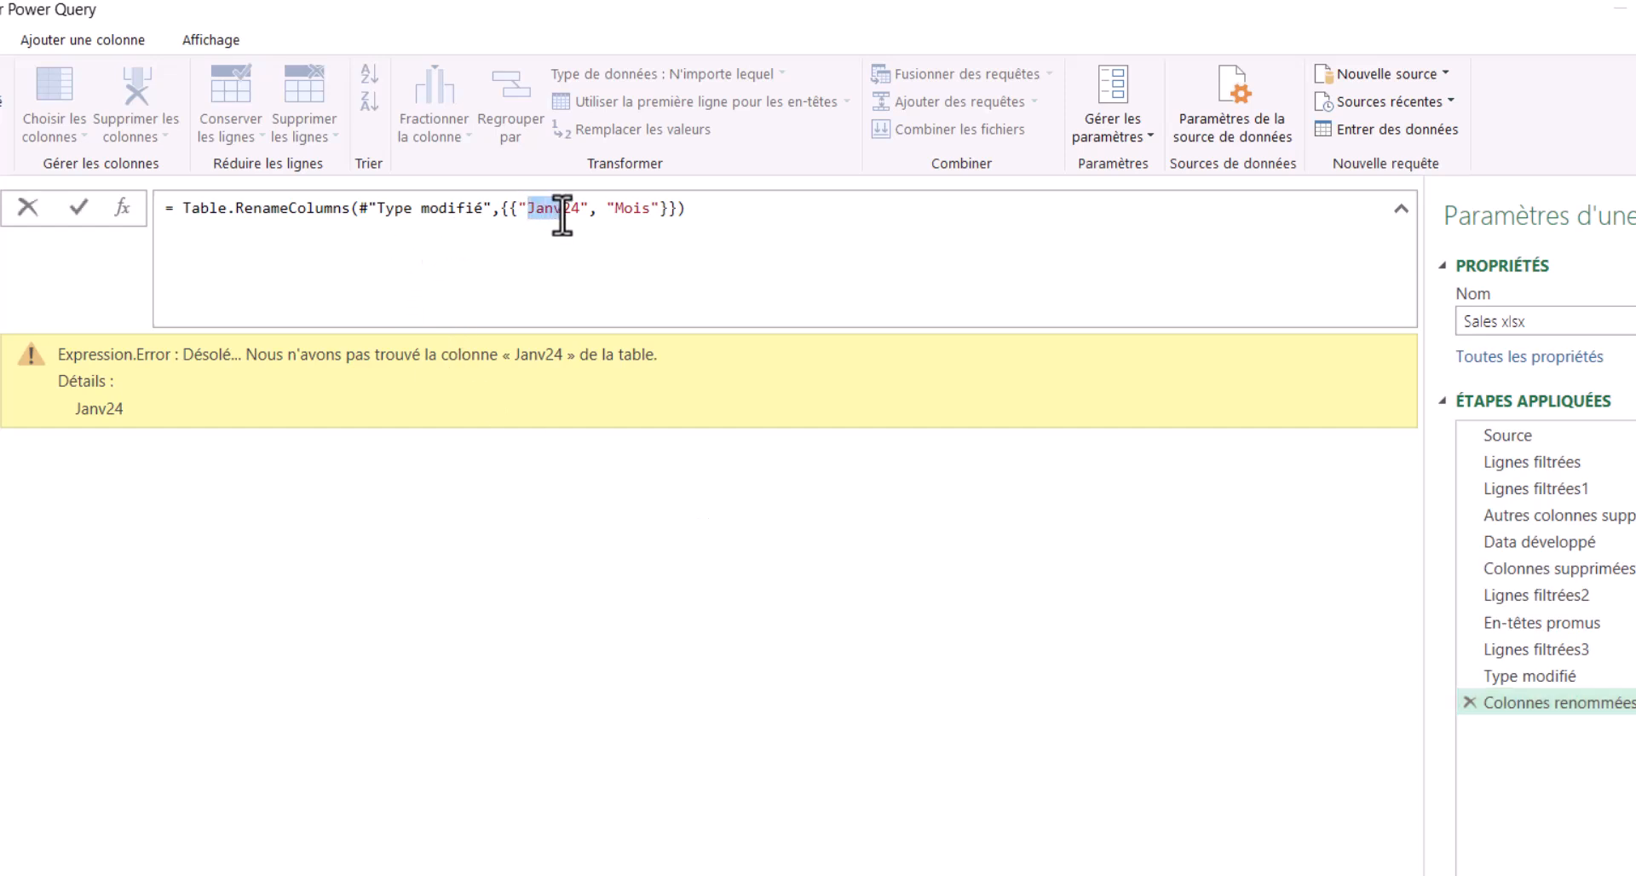
{"action": "type", "text": "Mai"}
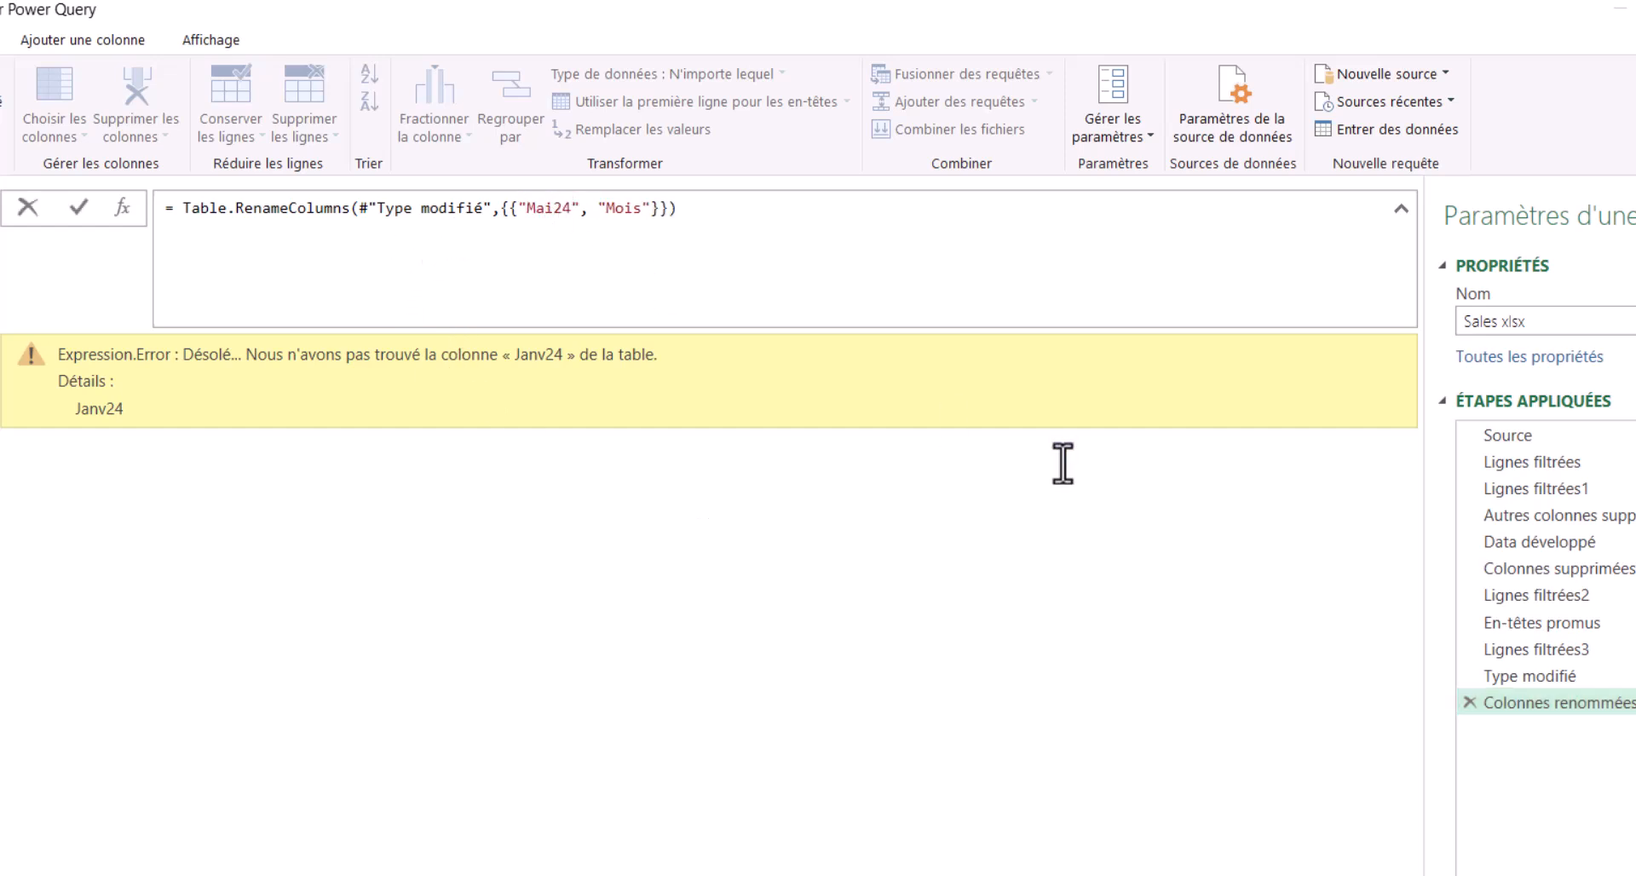
{"action": "left_click", "coordinate": [1544, 676]}
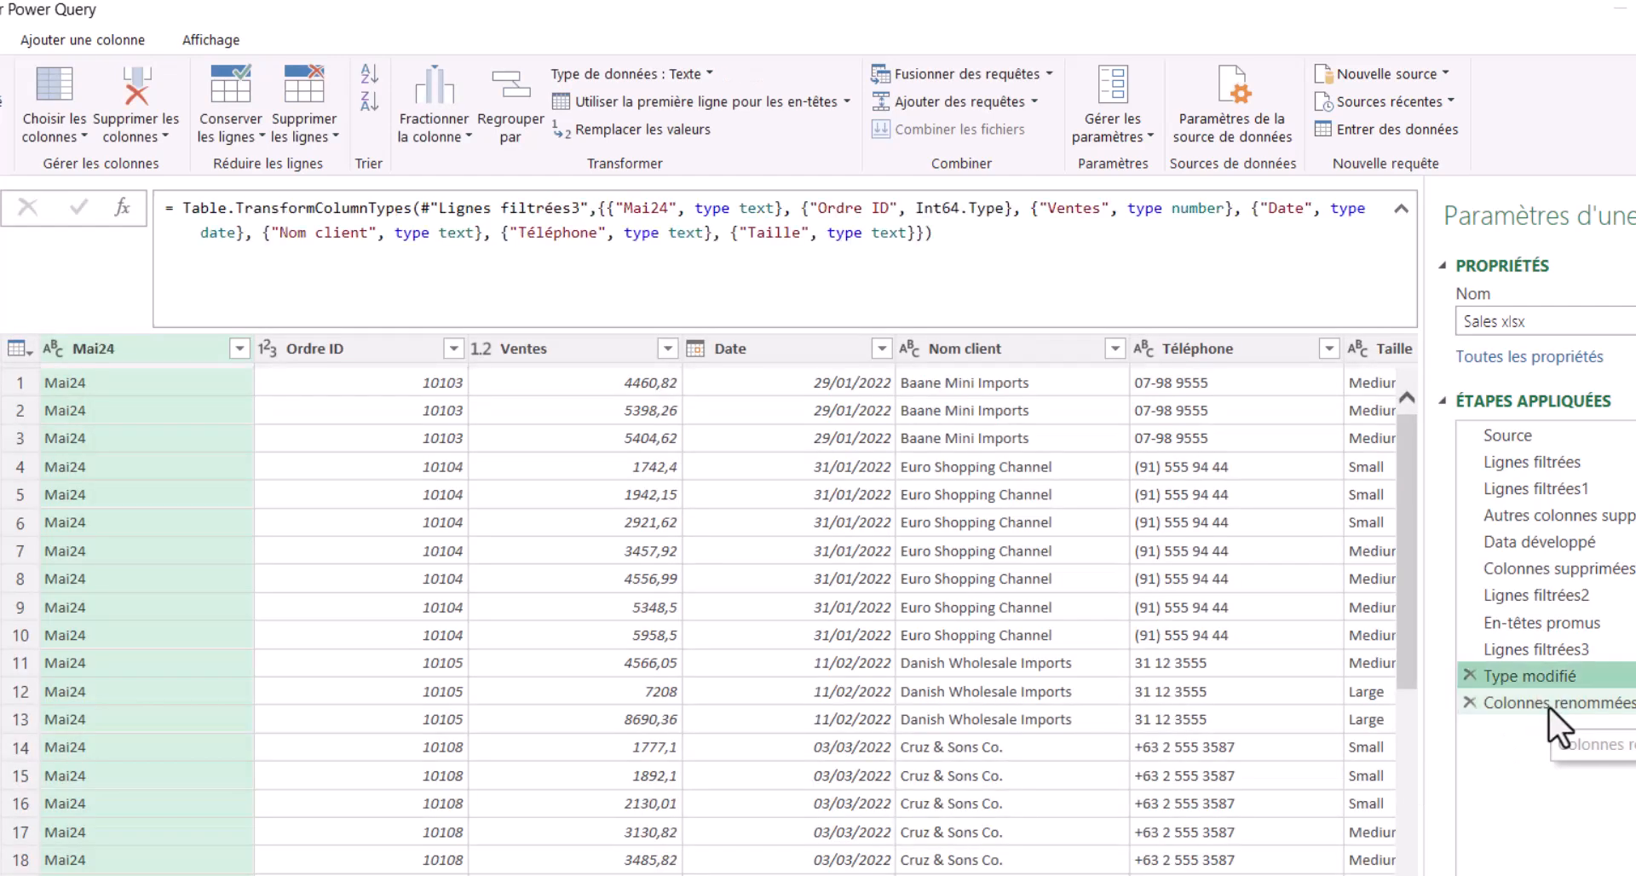
{"action": "left_click", "coordinate": [1548, 706]}
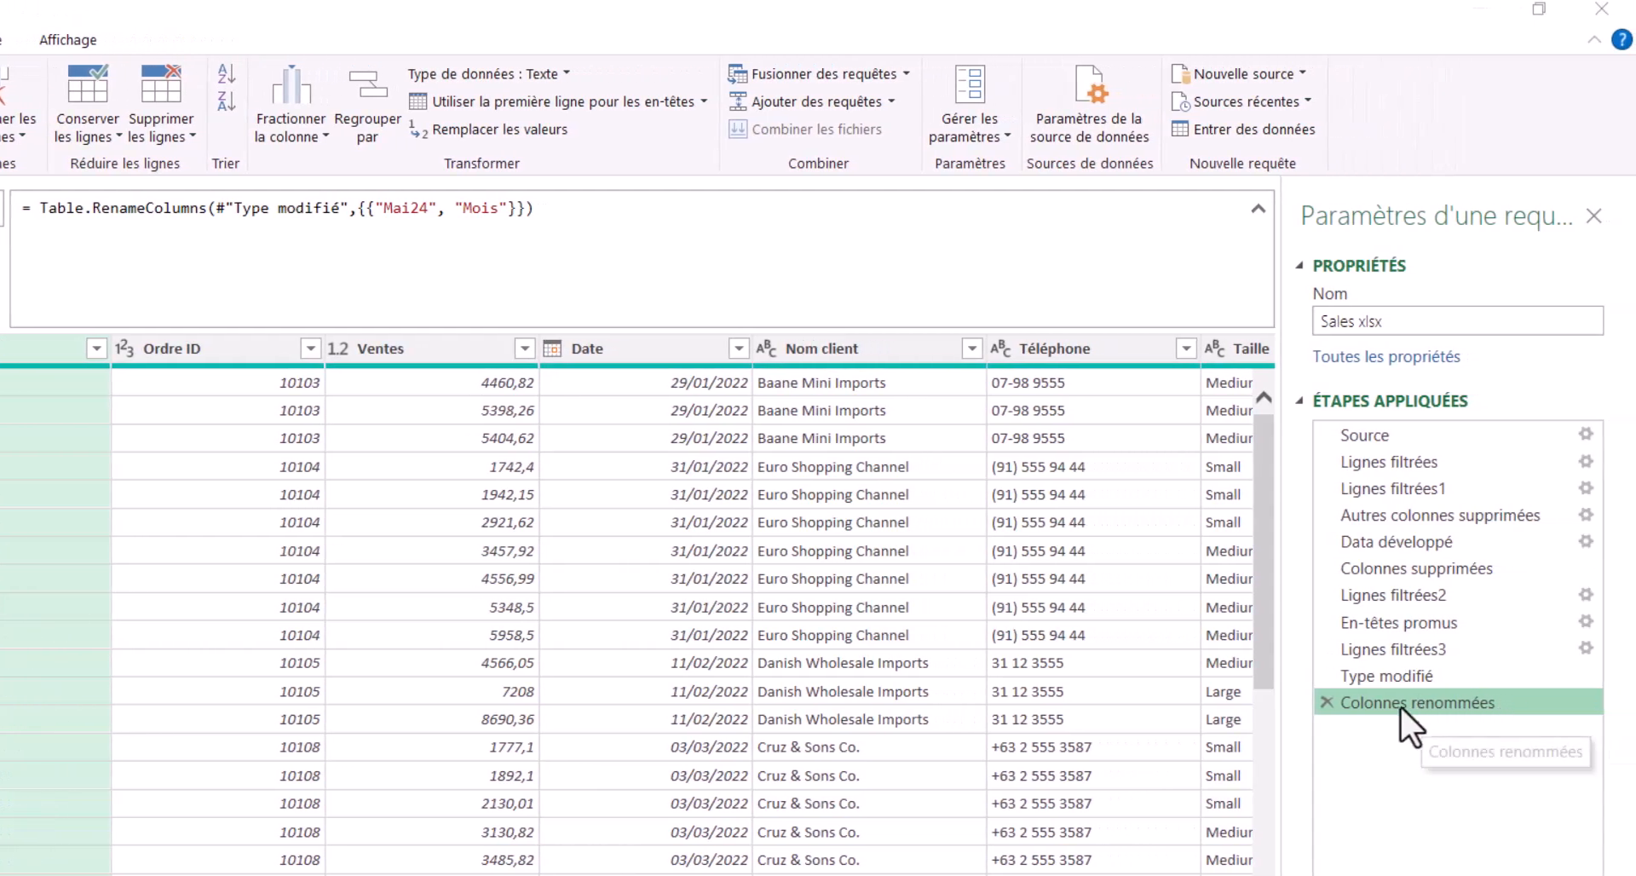
Move the Type modifié step after Colonnes renommées and replace Mai24 with Mois in its formula
{"action": "left_click_drag", "start_coordinate": [1401, 687], "coordinate": [1403, 708]}
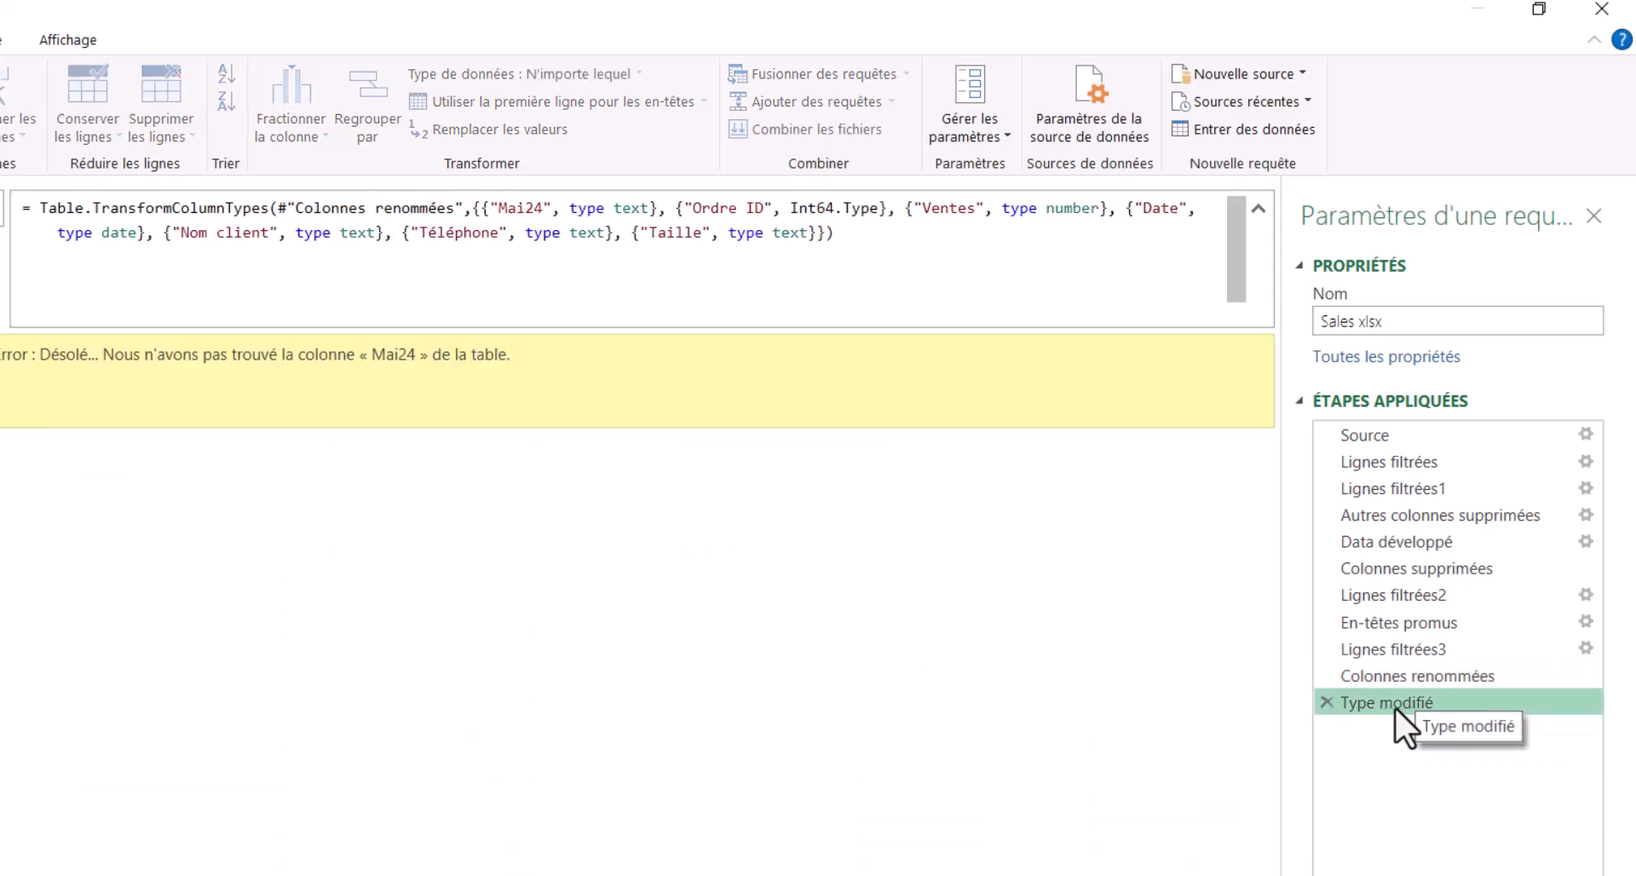
{"action": "double_click", "coordinate": [498, 209]}
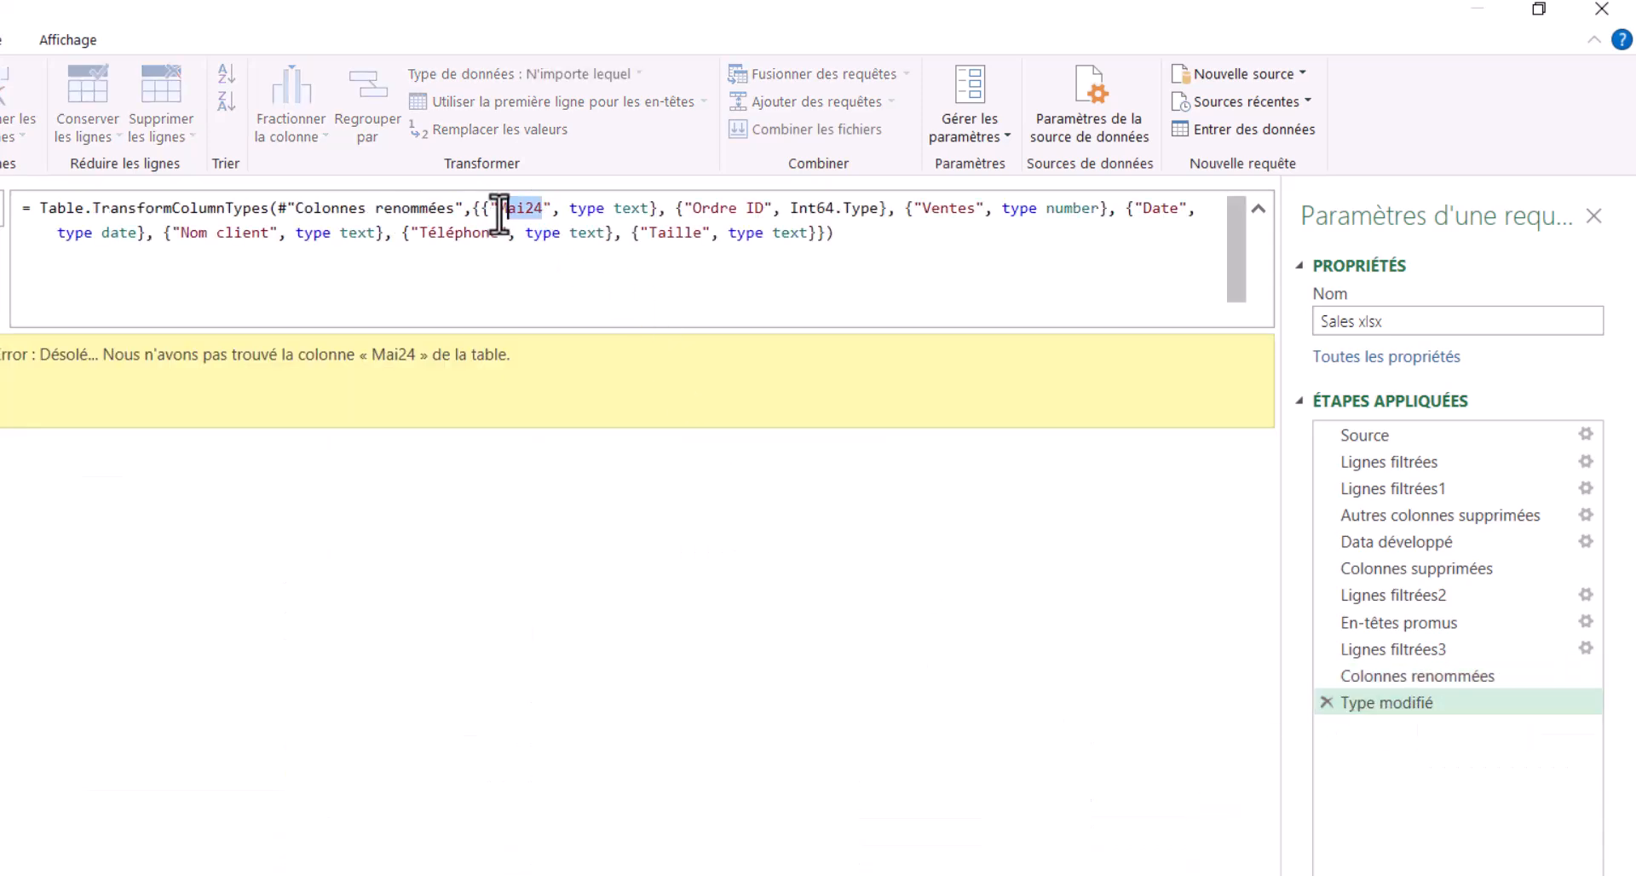
{"action": "type", "text": "Mois"}
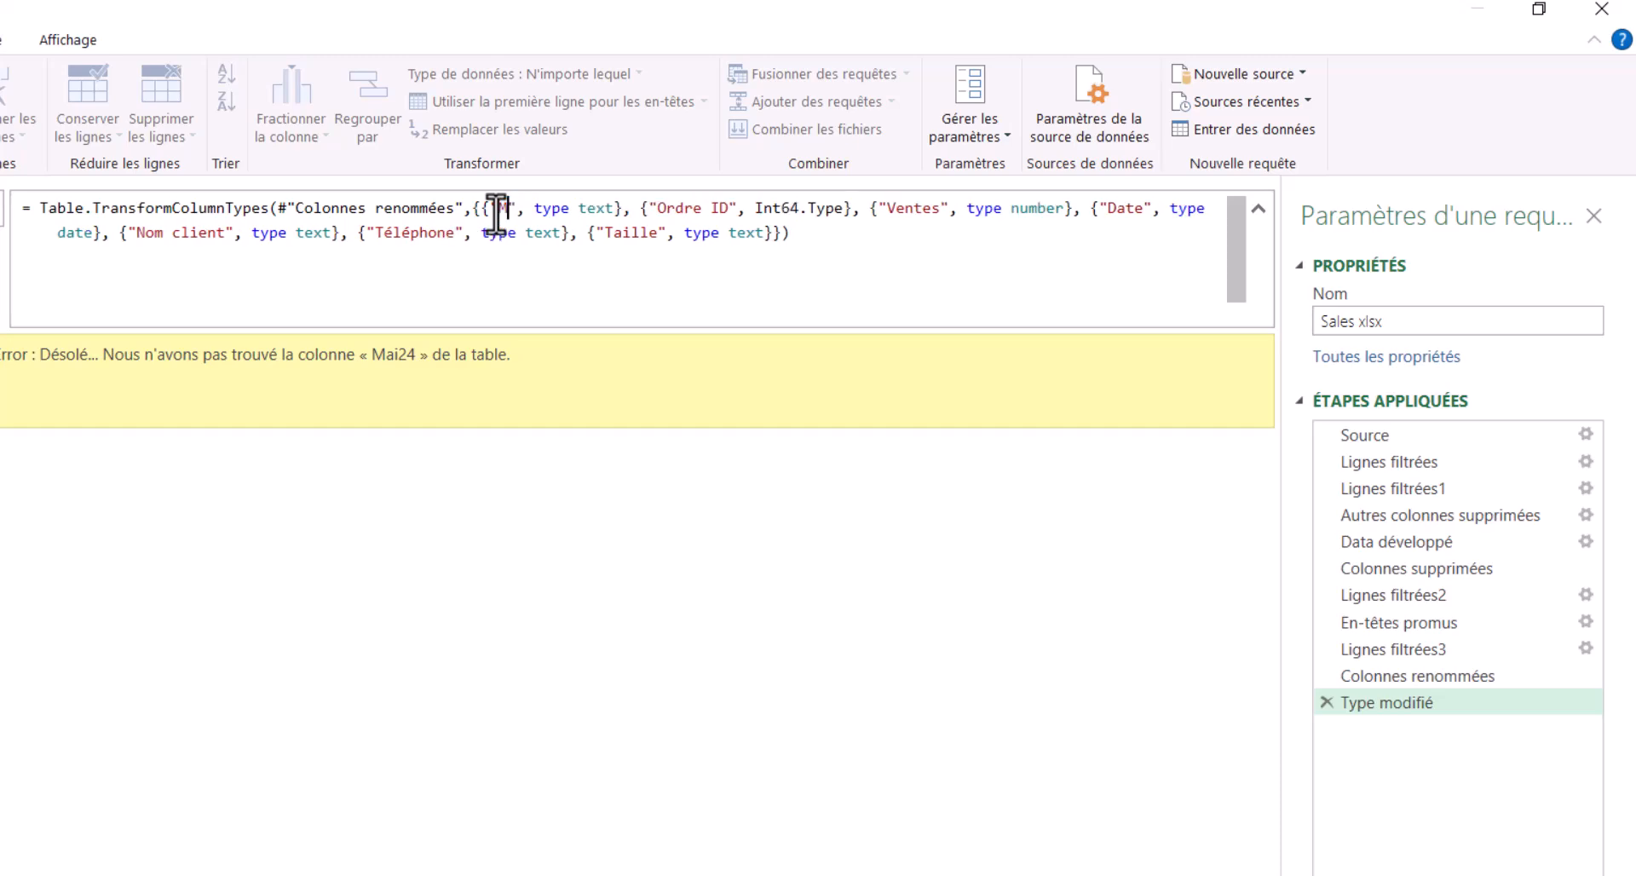
{"action": "key", "text": "Return"}
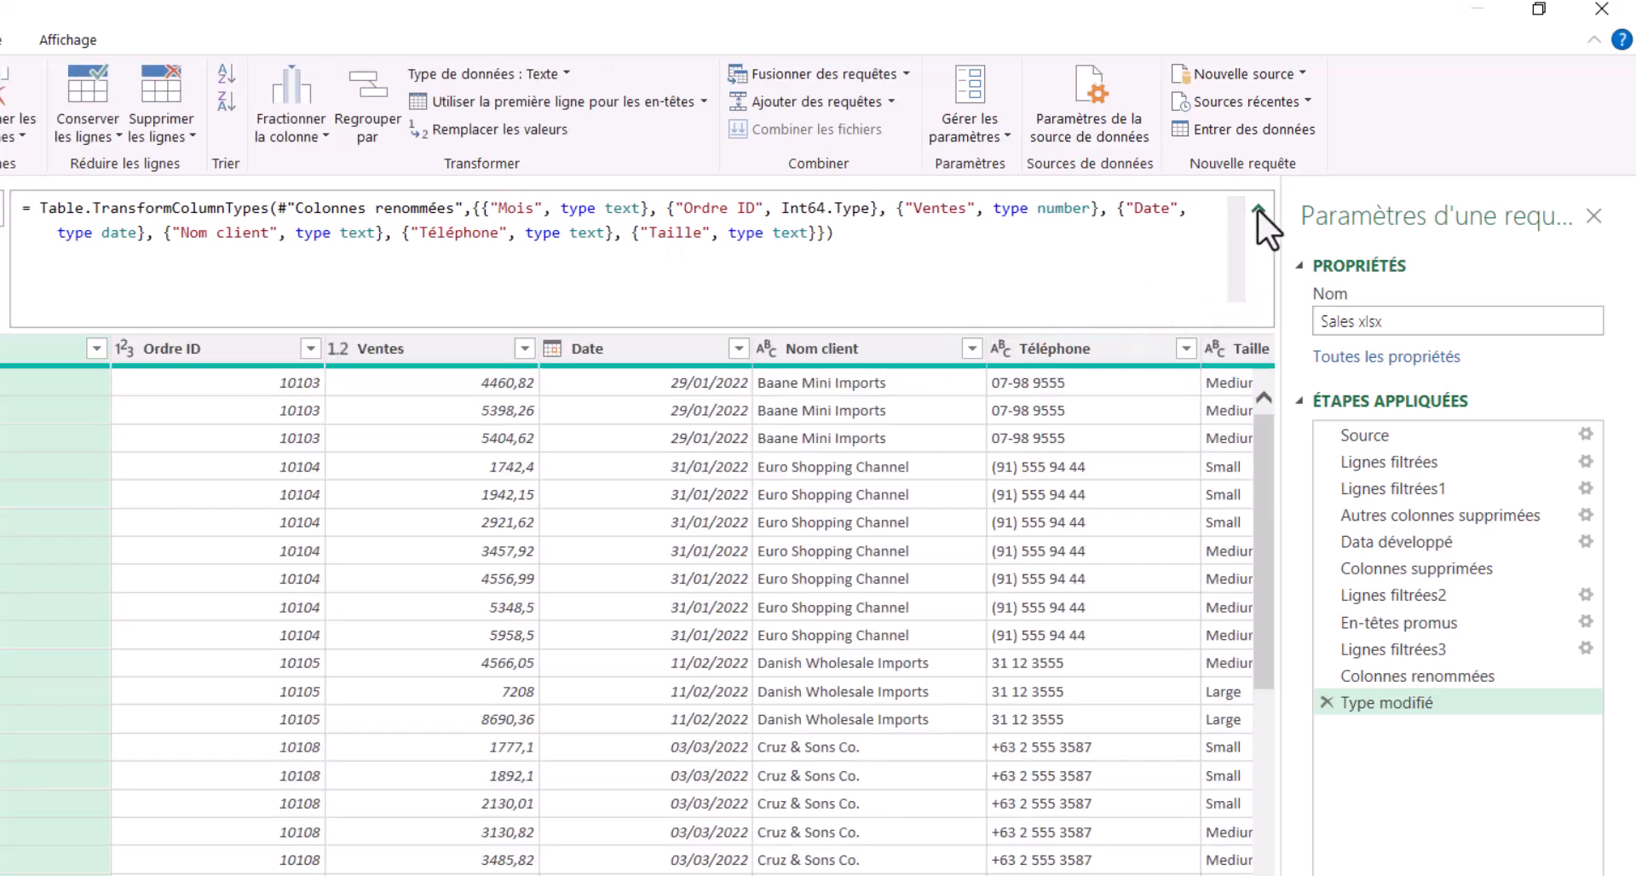
Inspect the hard-coded column name in the Colonnes renommées formula and read the Microsoft Learn page on Table.ColumnNames in the browser
{"action": "left_click", "coordinate": [1423, 677]}
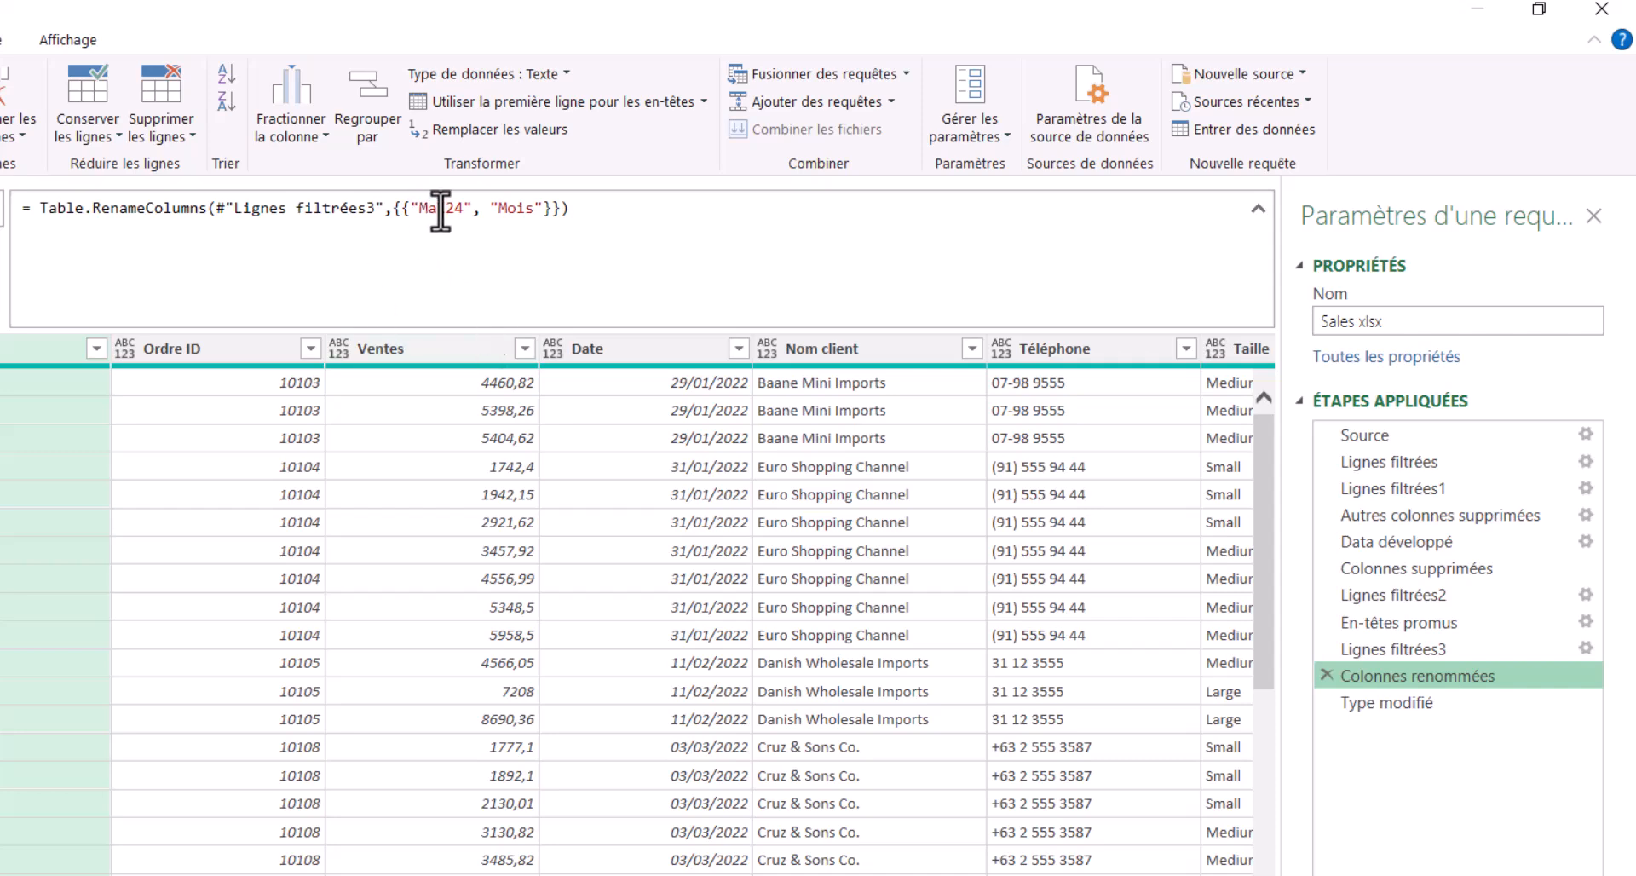
{"action": "left_click_drag", "start_coordinate": [419, 208], "coordinate": [454, 208]}
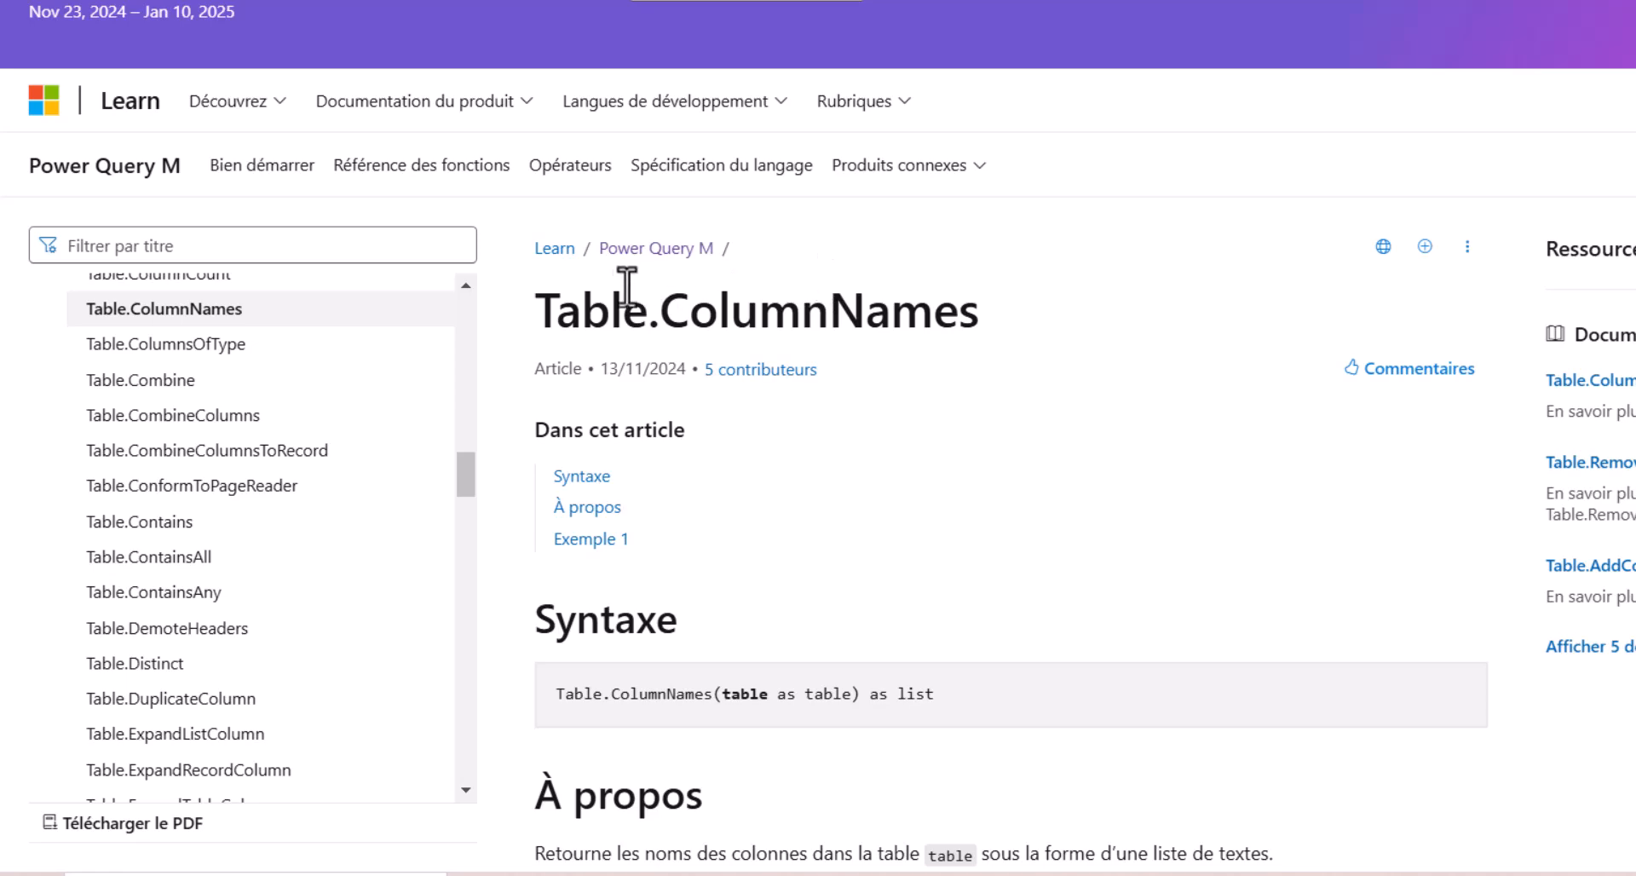
{"action": "left_click_drag", "start_coordinate": [662, 312], "coordinate": [1030, 328]}
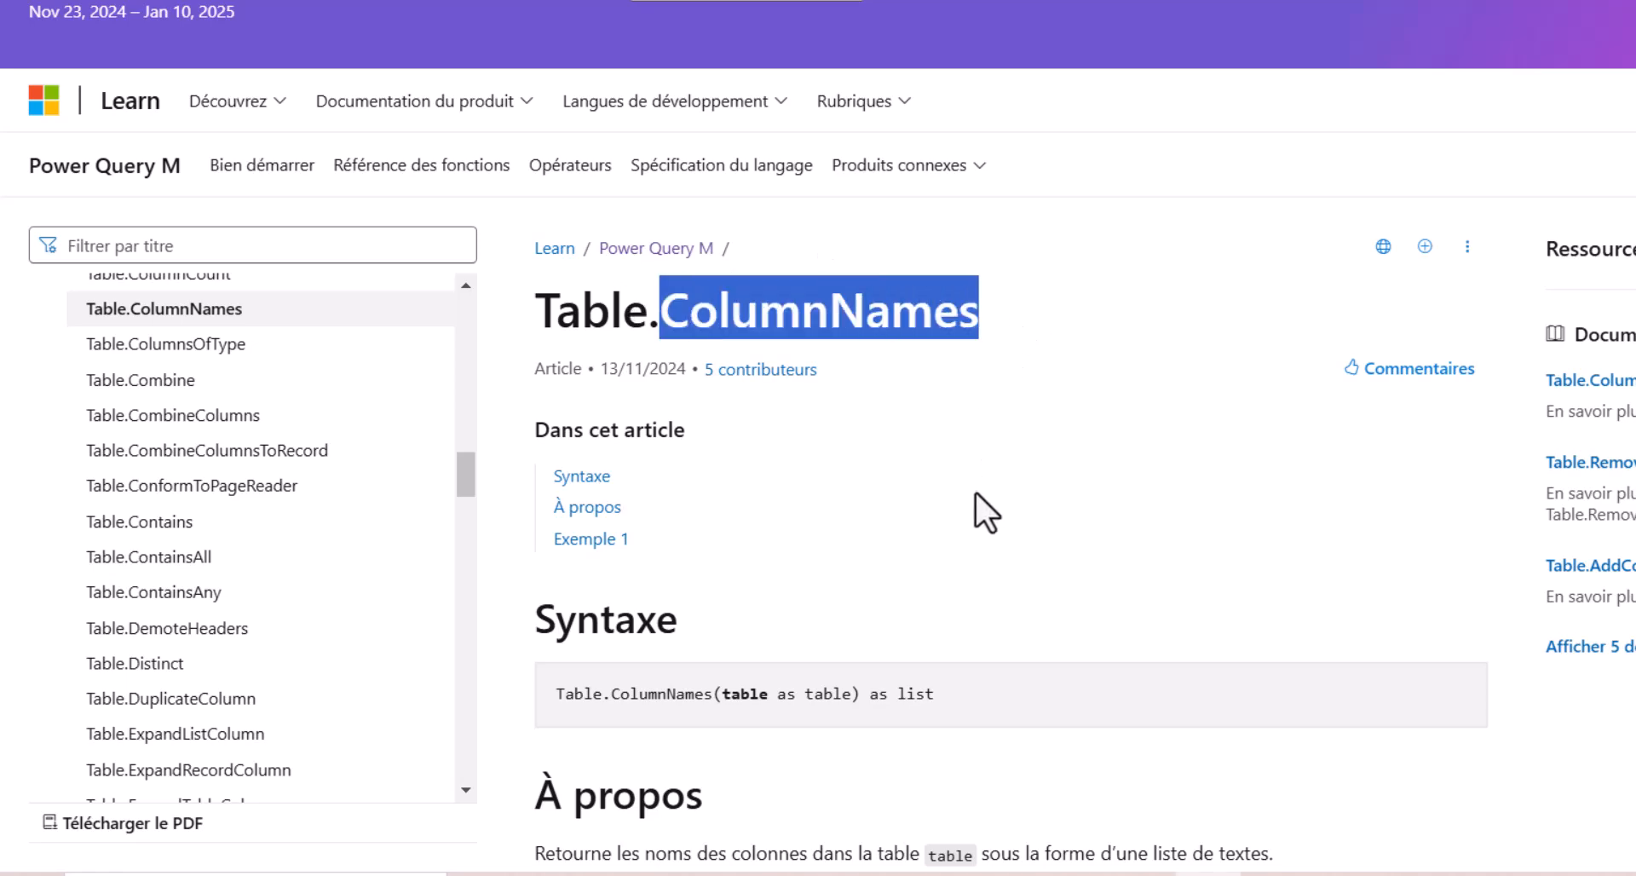
{"action": "scroll", "coordinate": [974, 492], "scroll_direction": "down", "scroll_amount": 3}
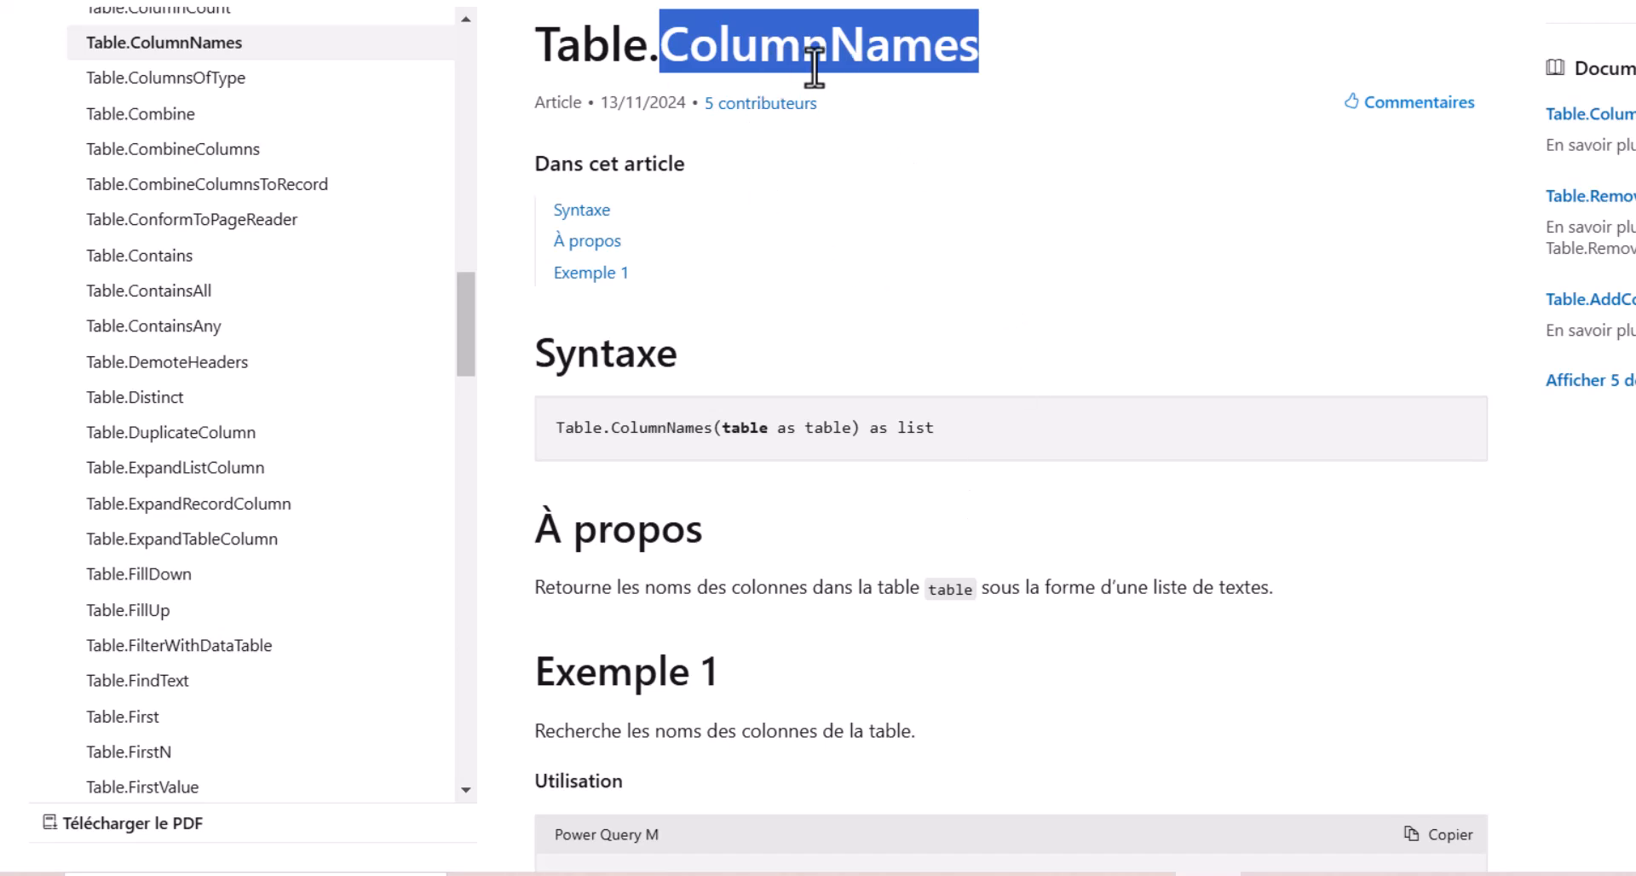
{"action": "scroll", "coordinate": [695, 565], "scroll_direction": "down", "scroll_amount": 5}
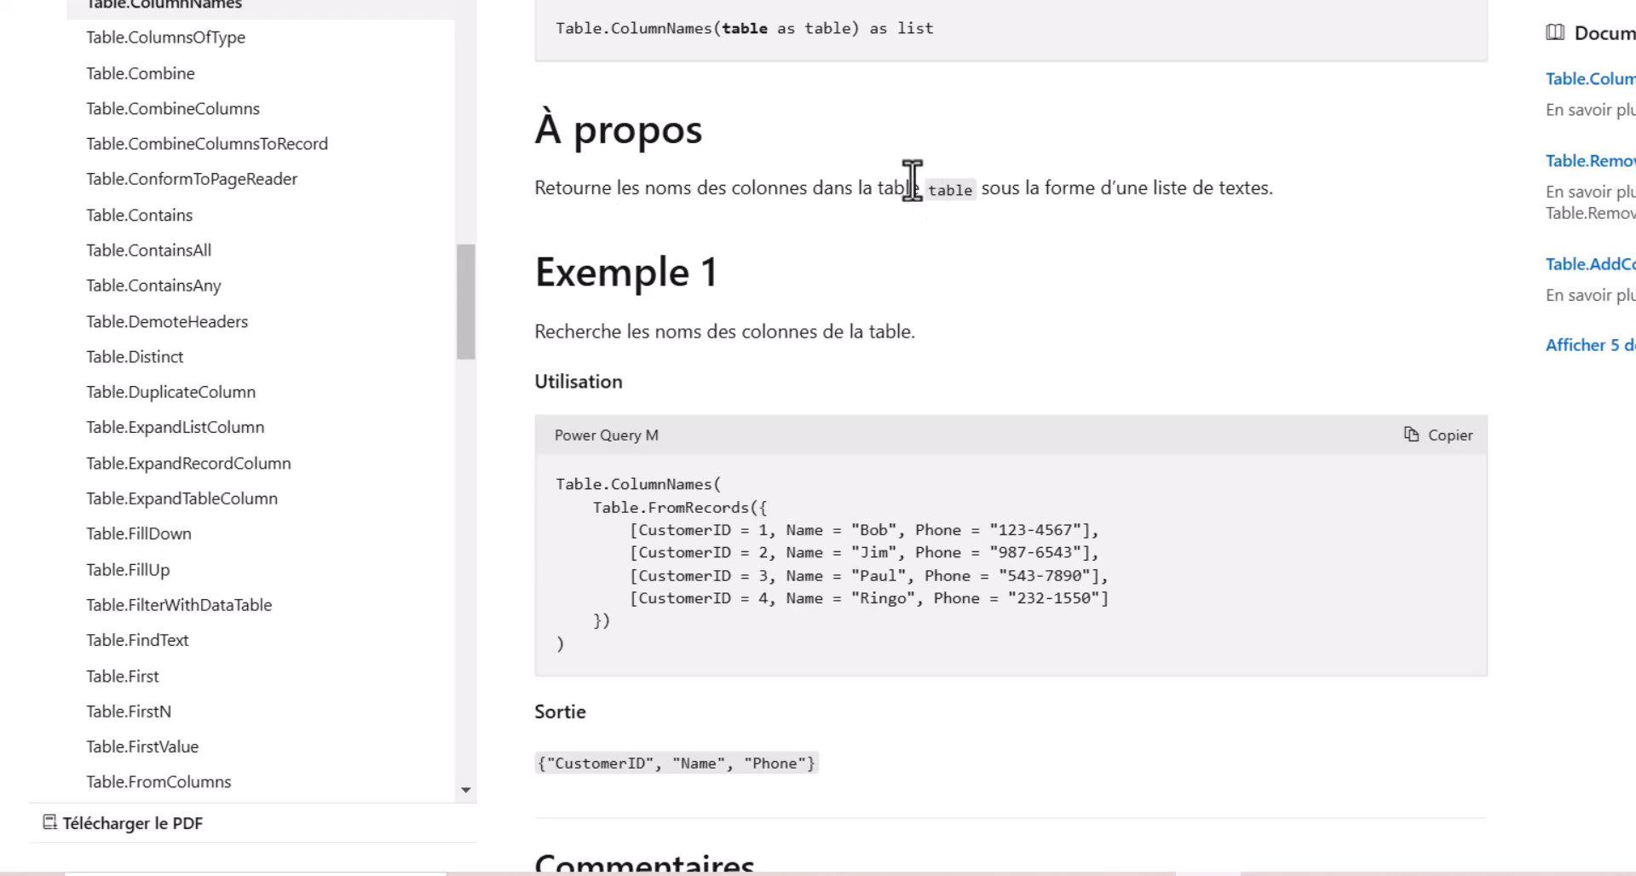
{"action": "left_click_drag", "start_coordinate": [1155, 187], "coordinate": [1291, 193]}
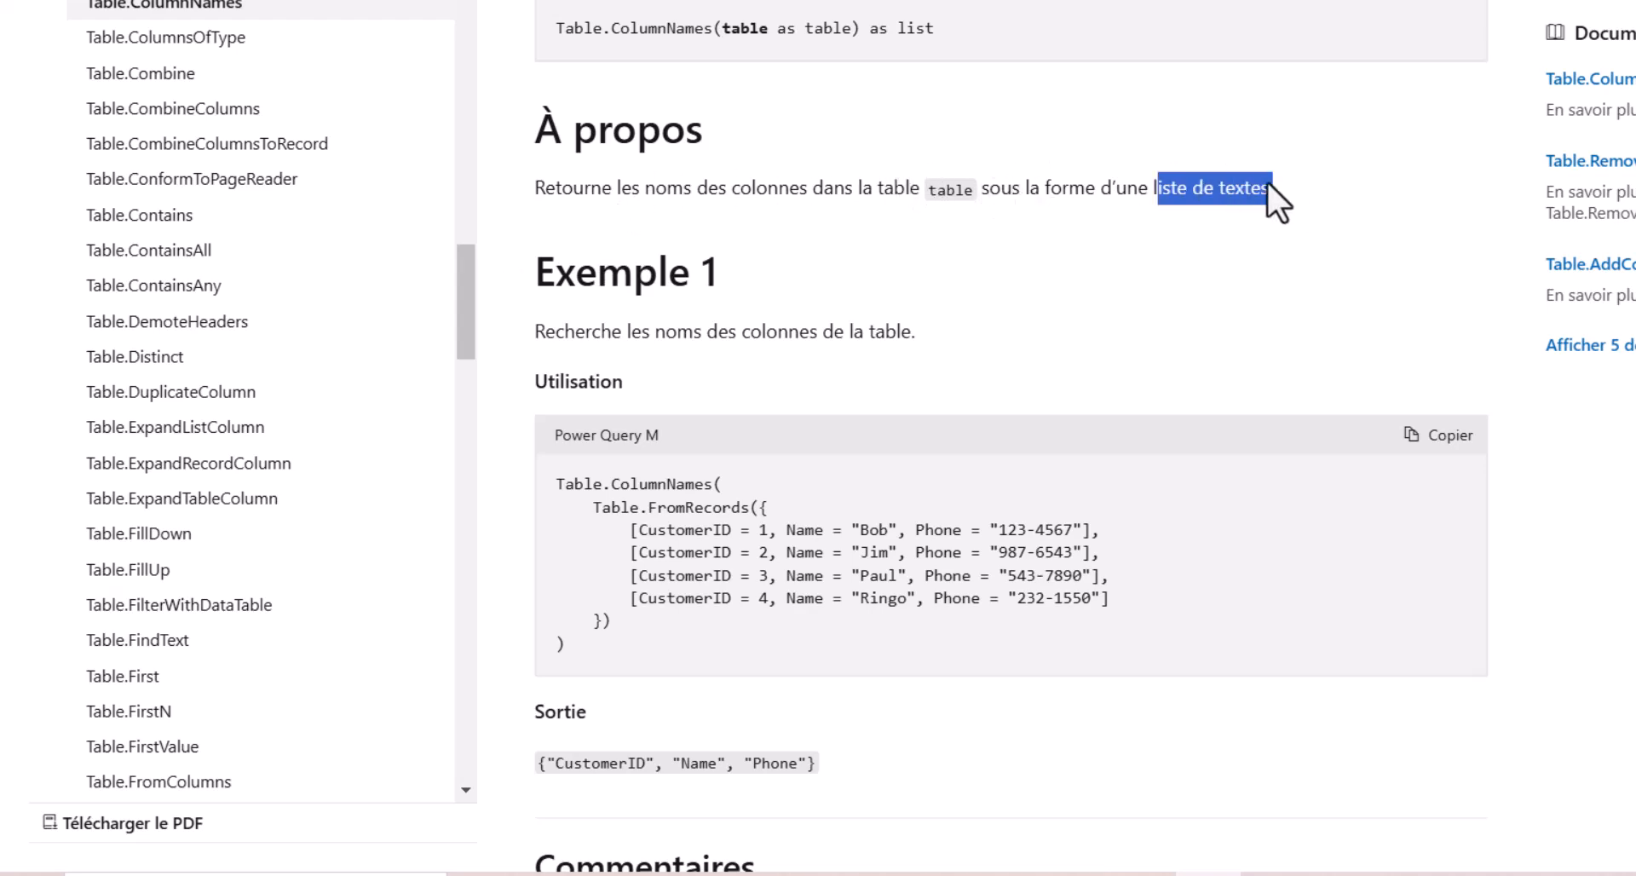
{"action": "scroll", "coordinate": [1108, 391], "scroll_direction": "down", "scroll_amount": 3}
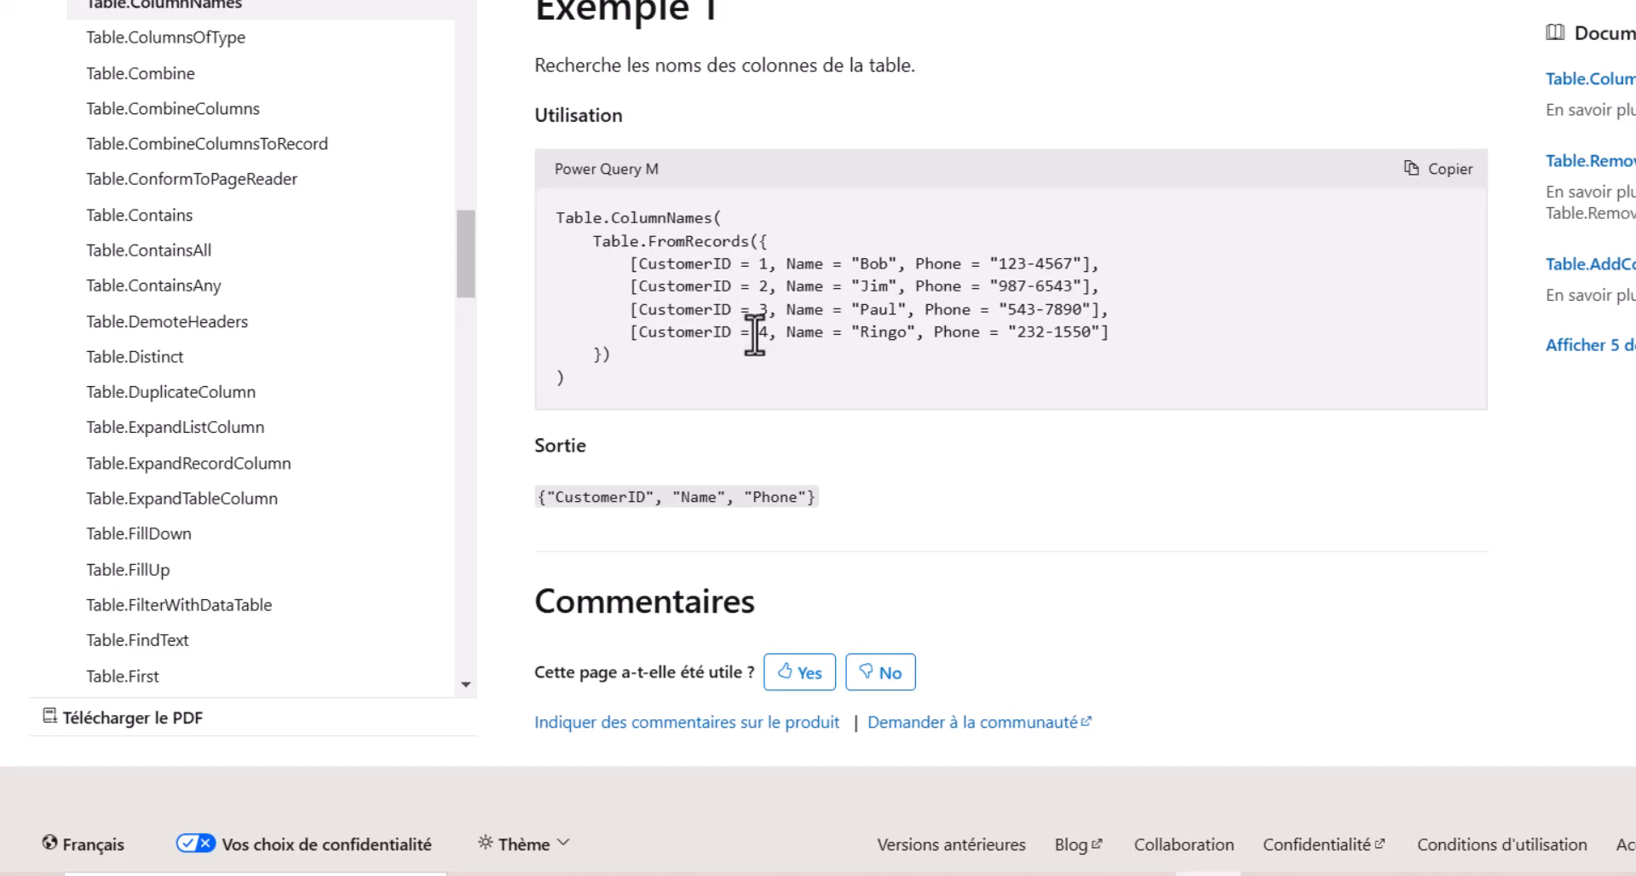
{"action": "key", "text": "alt+Tab"}
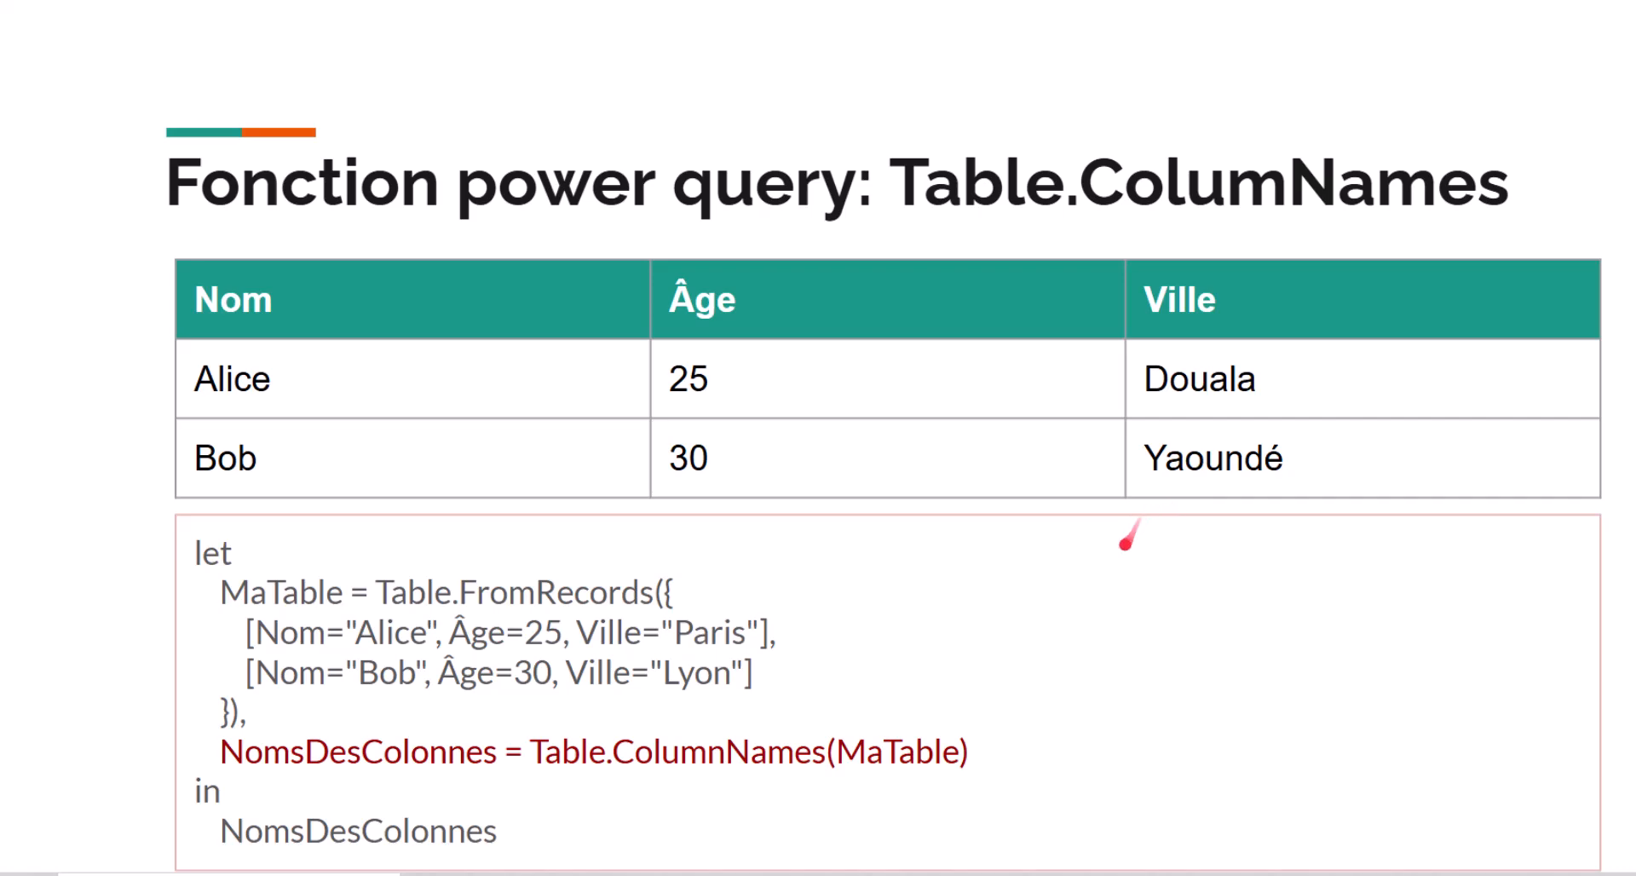
{"action": "key", "text": "Right"}
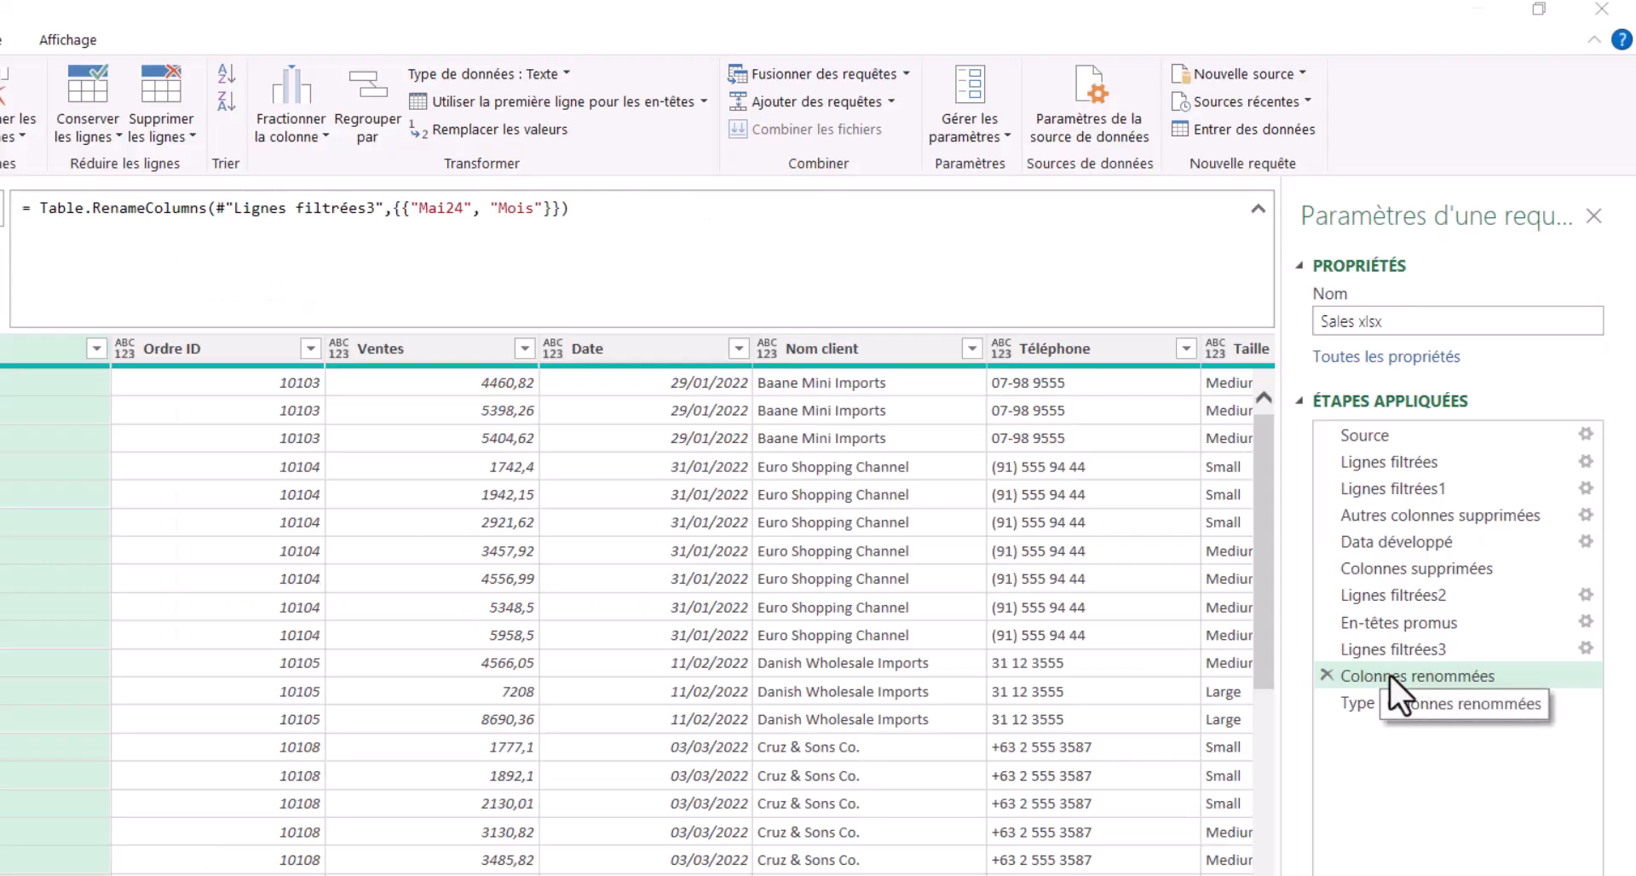
Replace the hard-coded "Mai24" in the Colonnes renommées formula with Table.ColumnNames(#"Lignes filtrées3"){0}
{"action": "left_click", "coordinate": [1389, 673]}
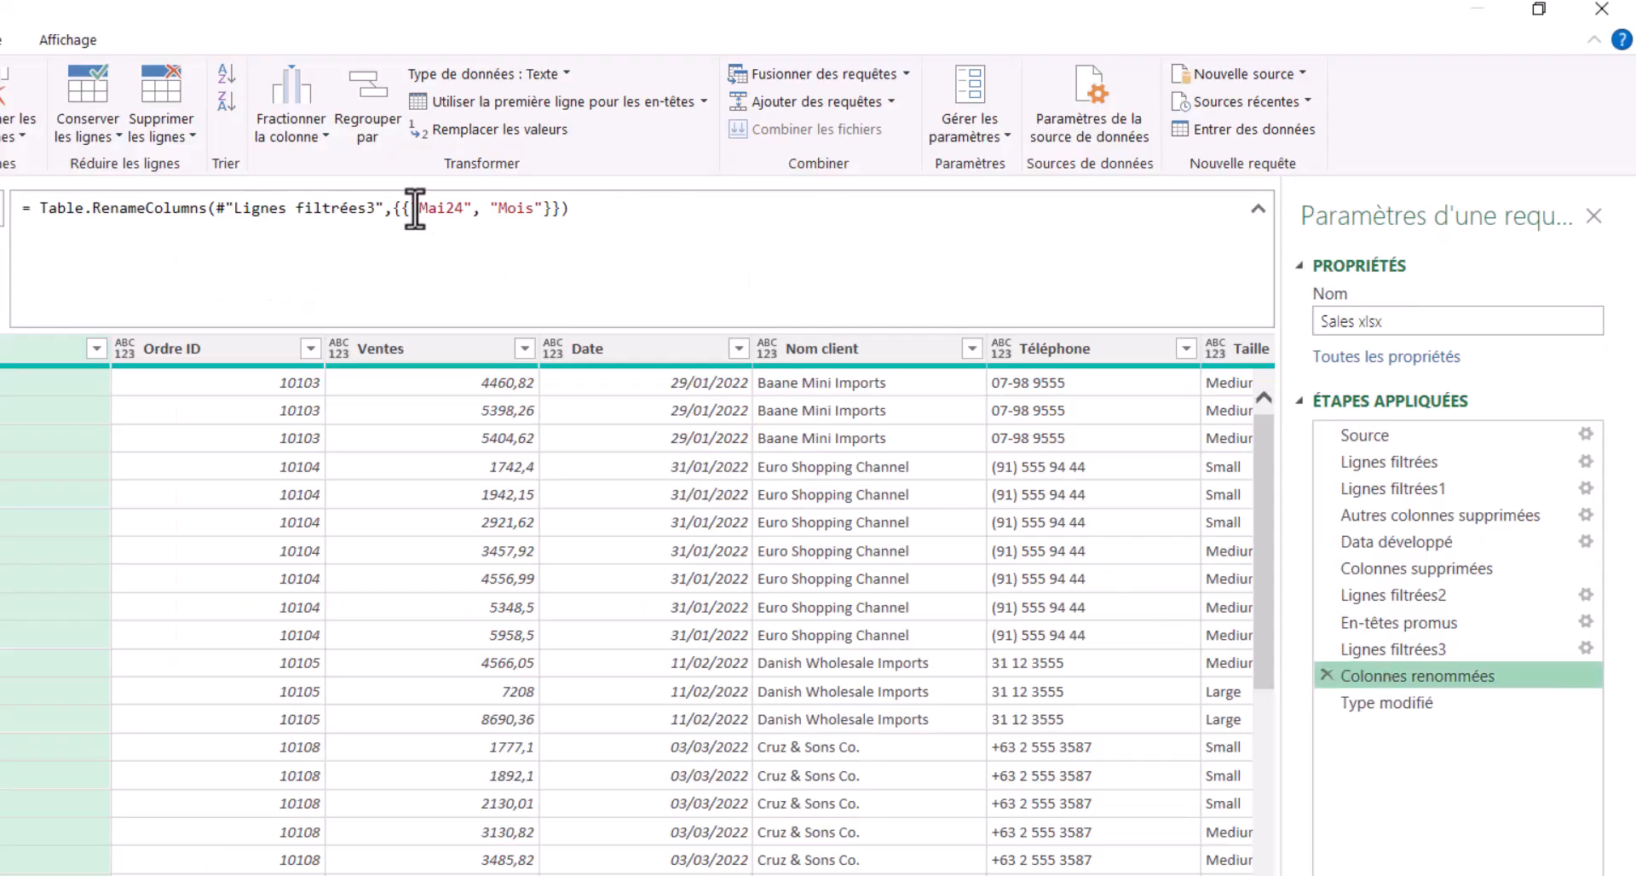
{"action": "left_click_drag", "start_coordinate": [410, 208], "coordinate": [453, 210]}
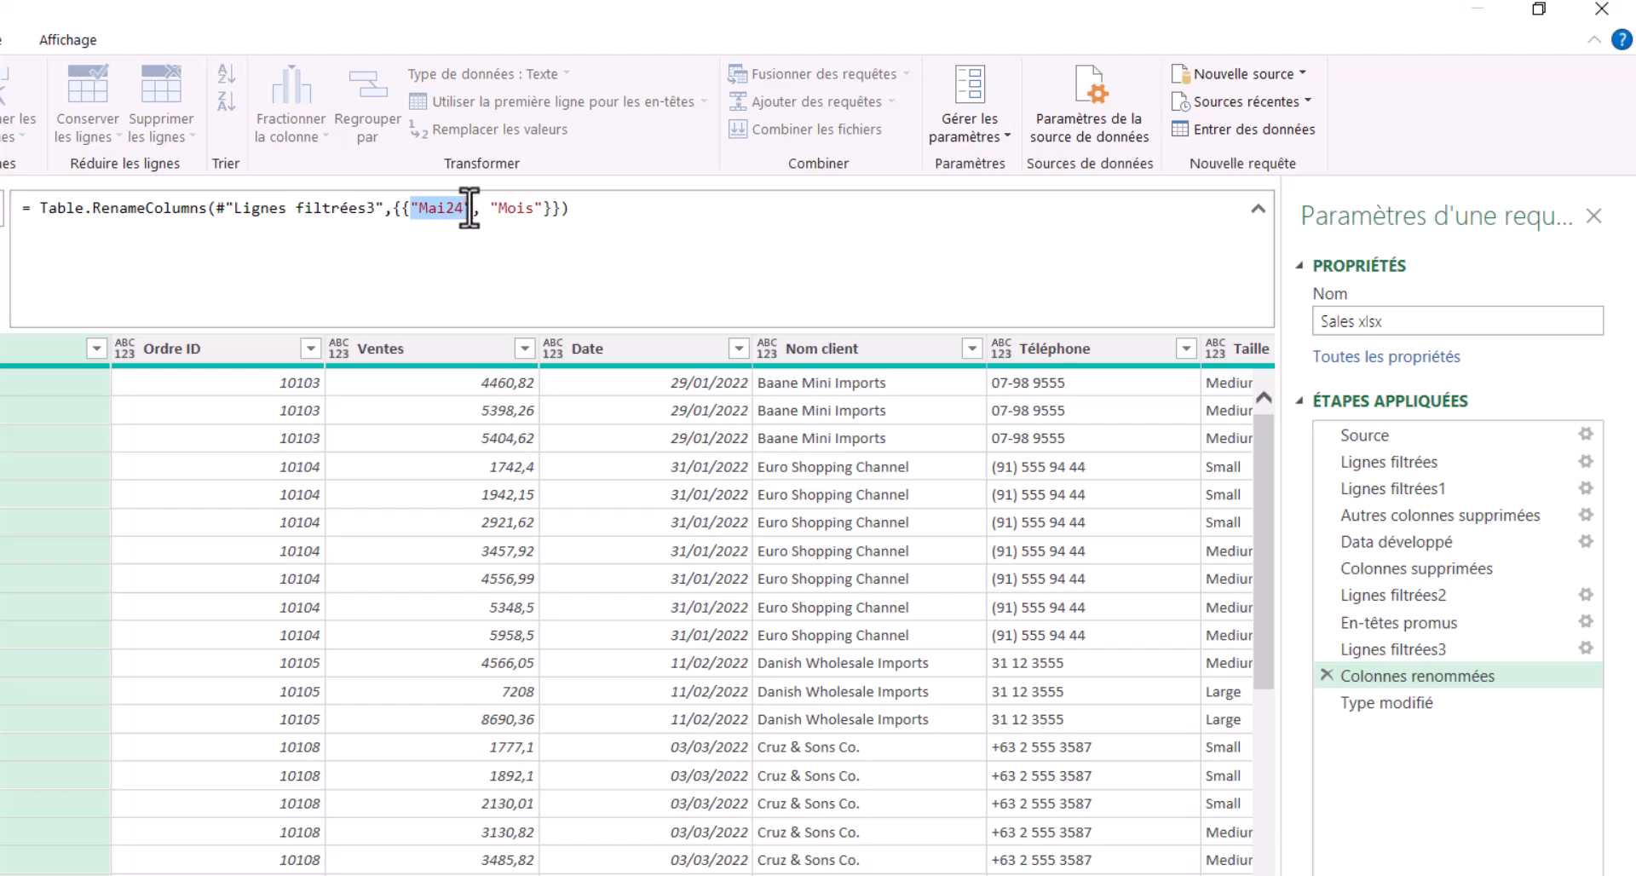
{"action": "type", "text": "Table.ColumnNames(MaTable){0}"}
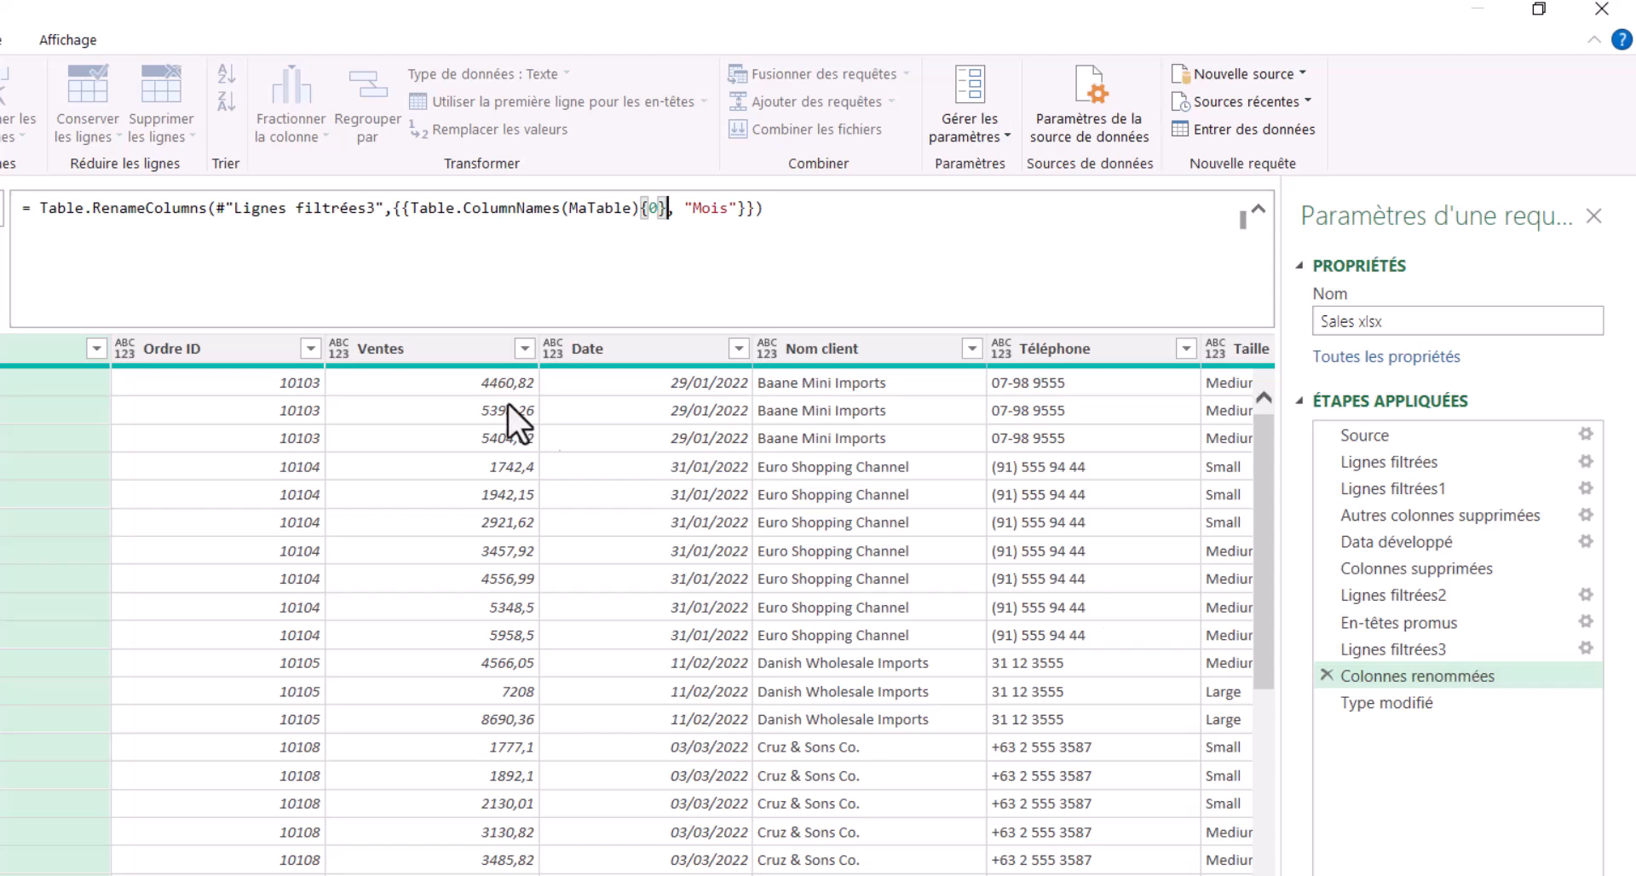
{"action": "left_click_drag", "start_coordinate": [214, 210], "coordinate": [385, 211]}
{"action": "key", "text": "ctrl+c"}
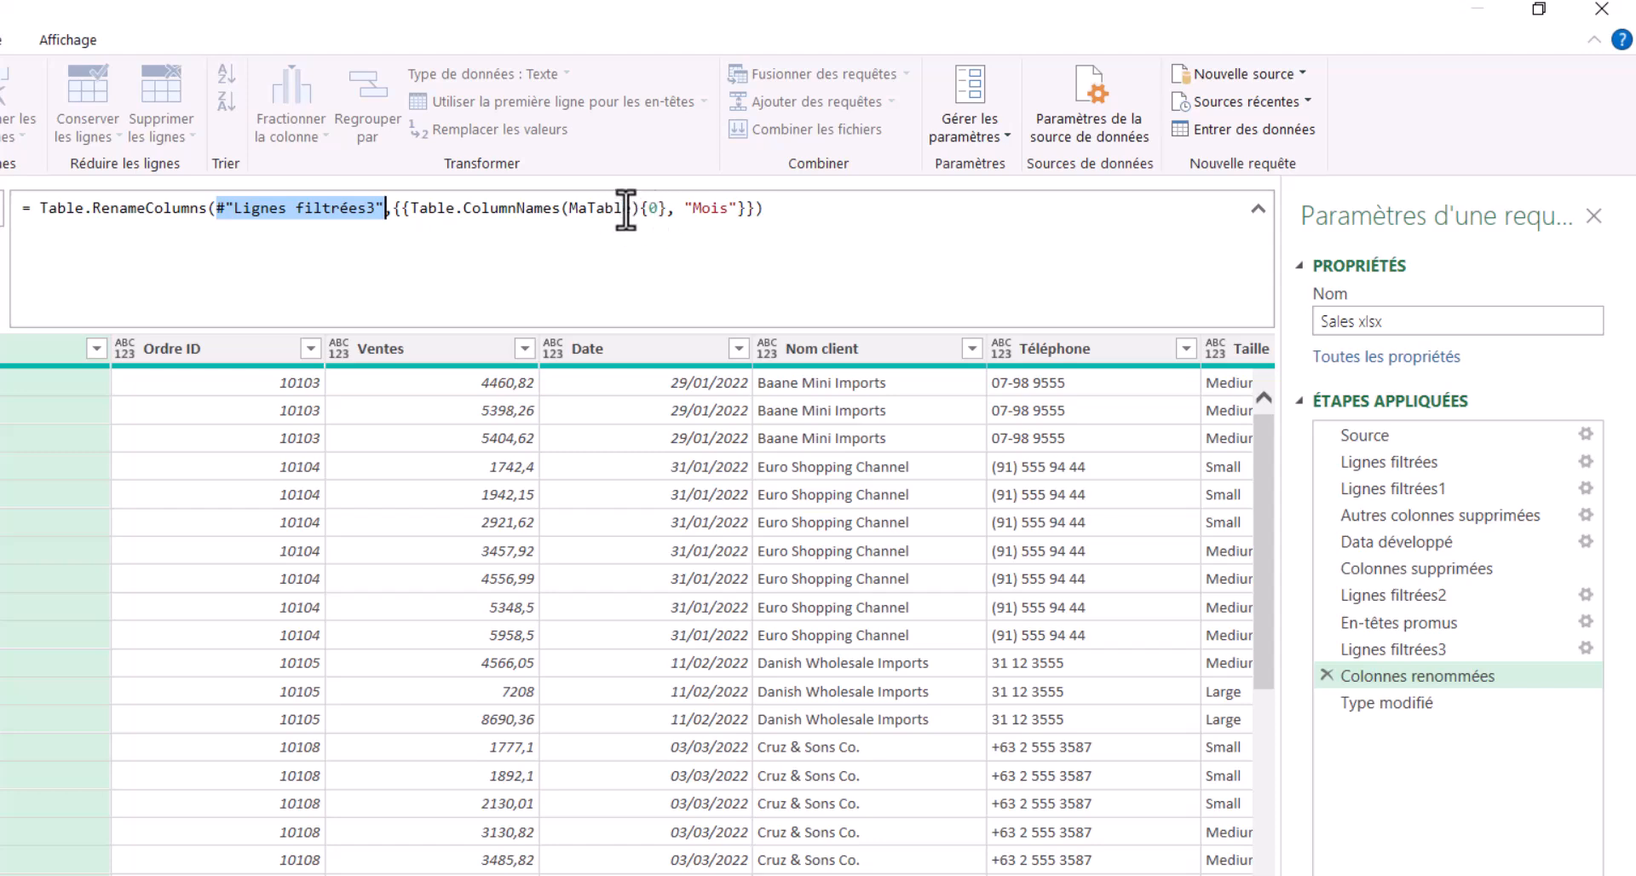
{"action": "left_click_drag", "start_coordinate": [631, 210], "coordinate": [568, 209]}
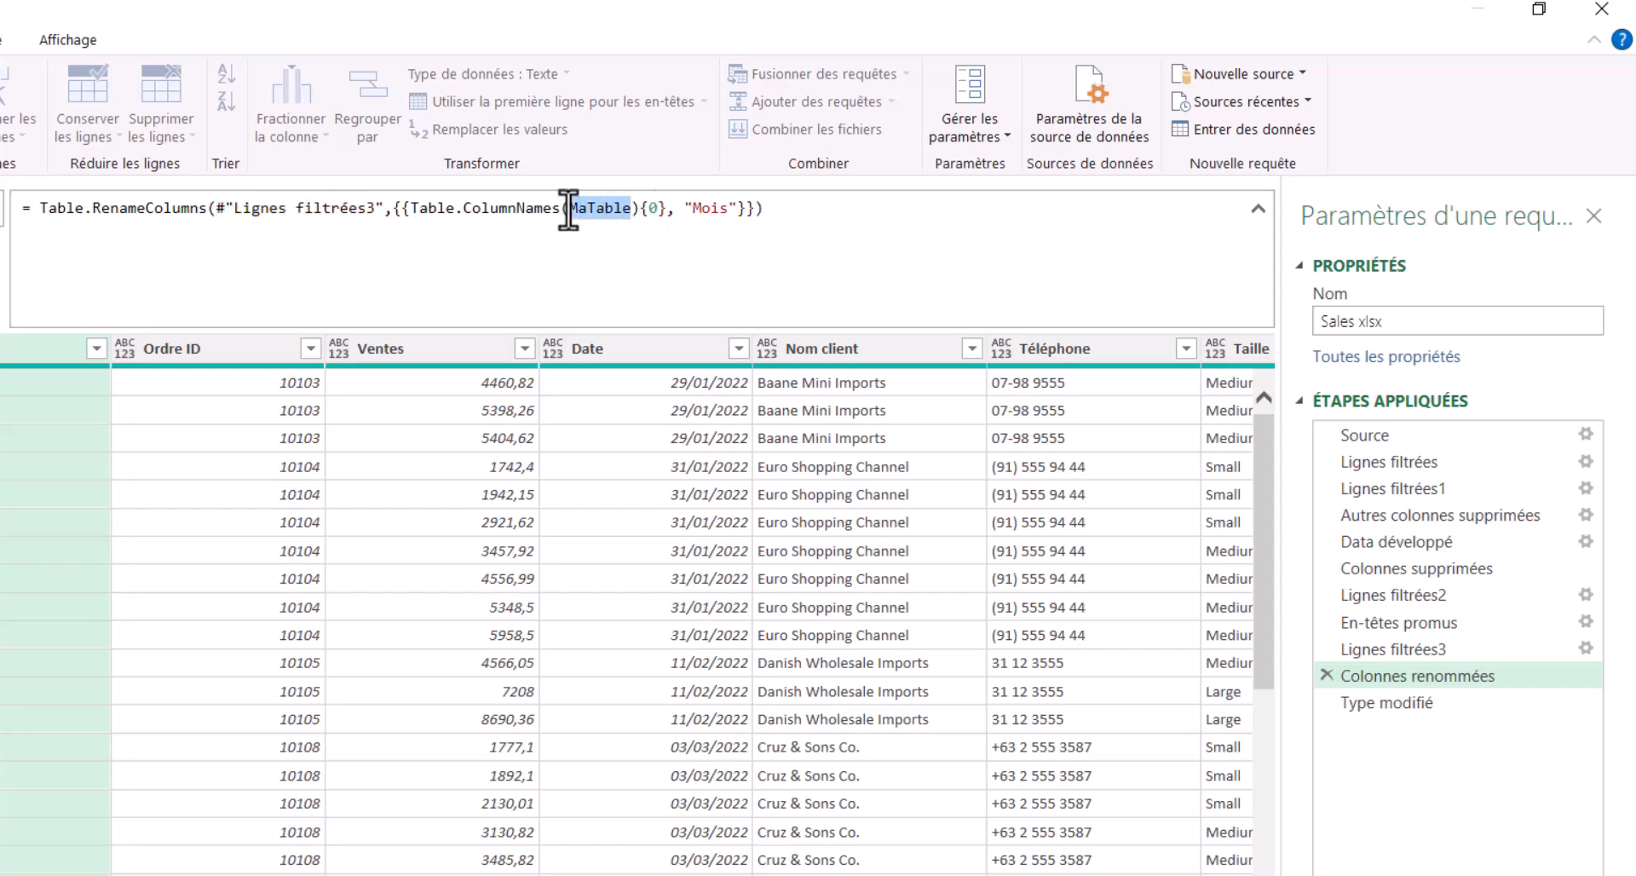
{"action": "key", "text": "ctrl+v"}
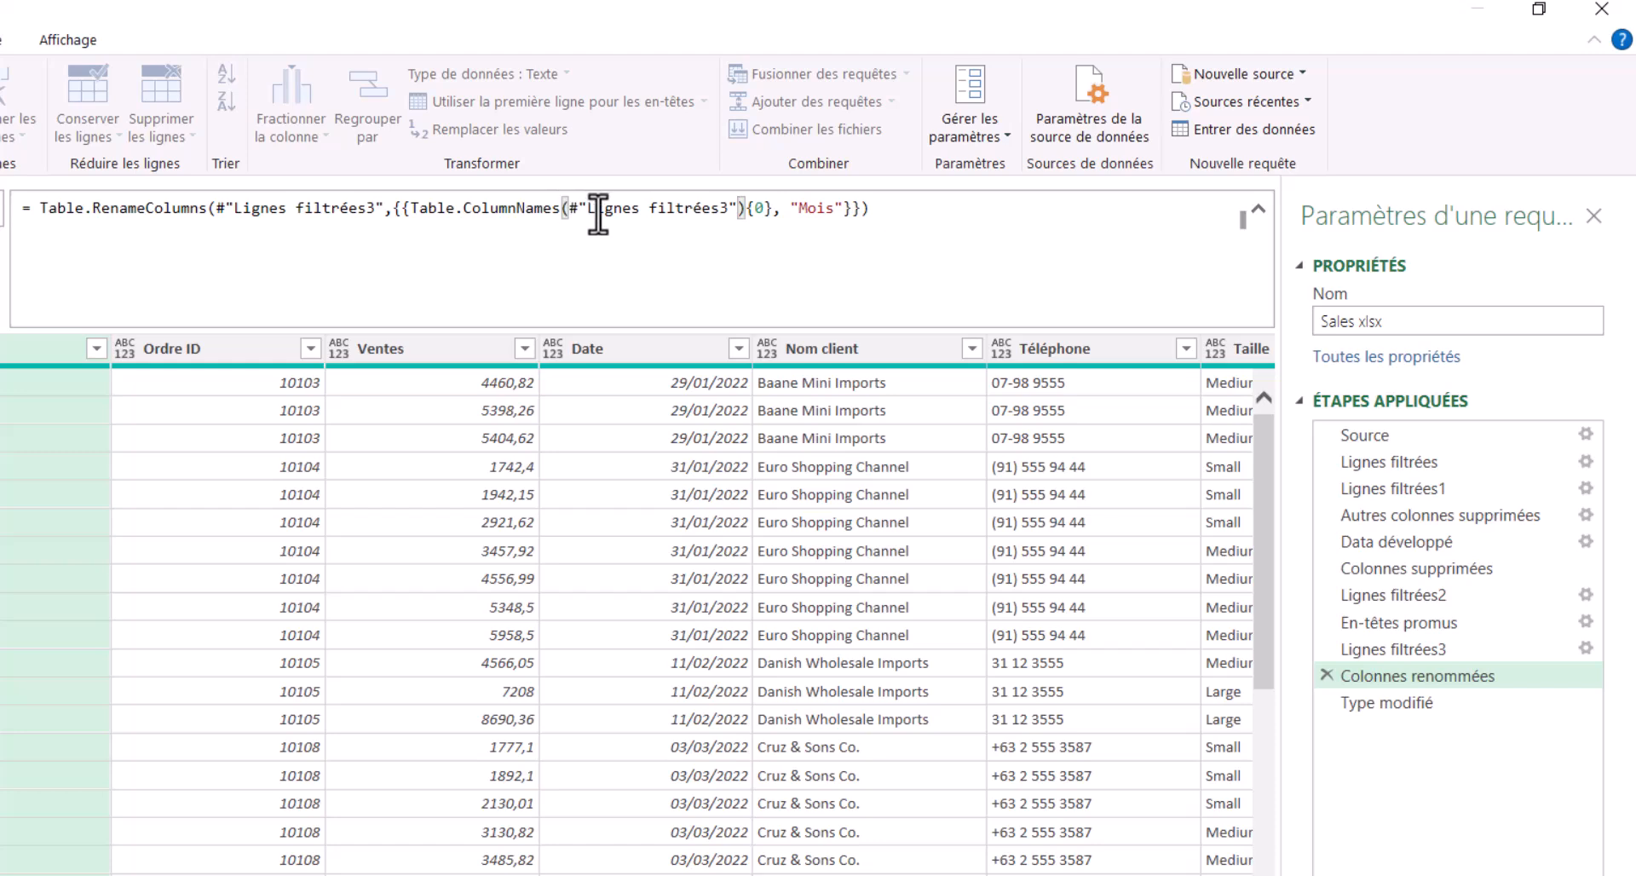
{"action": "left_click", "coordinate": [925, 212]}
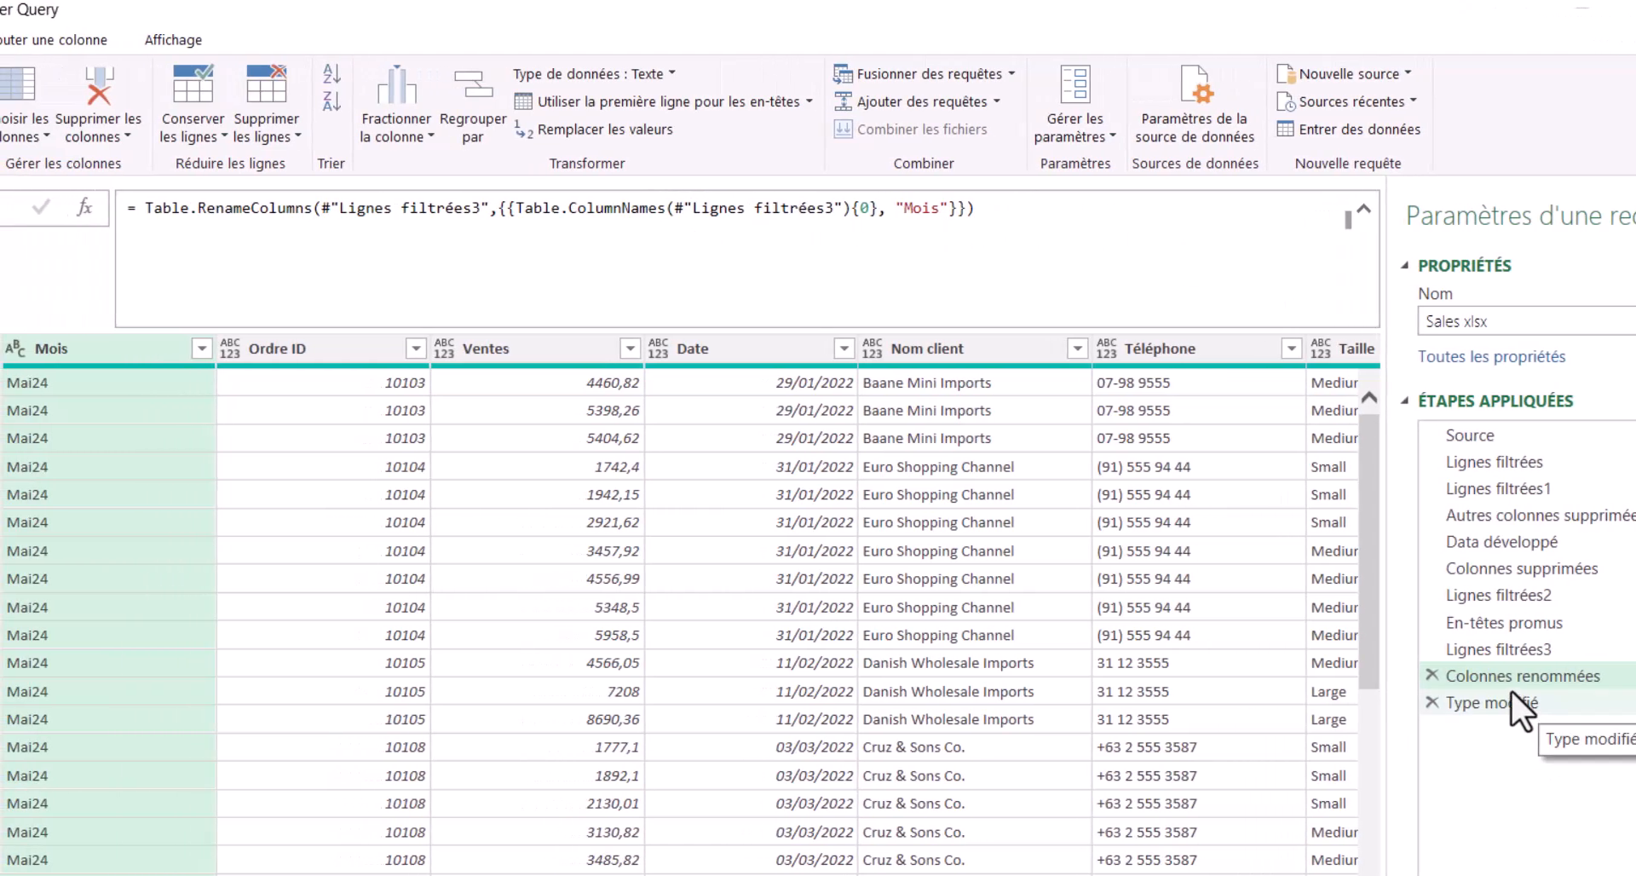
Check the formulas and data previews of the Colonnes renommées and Type modifié steps
{"action": "left_click", "coordinate": [1506, 700]}
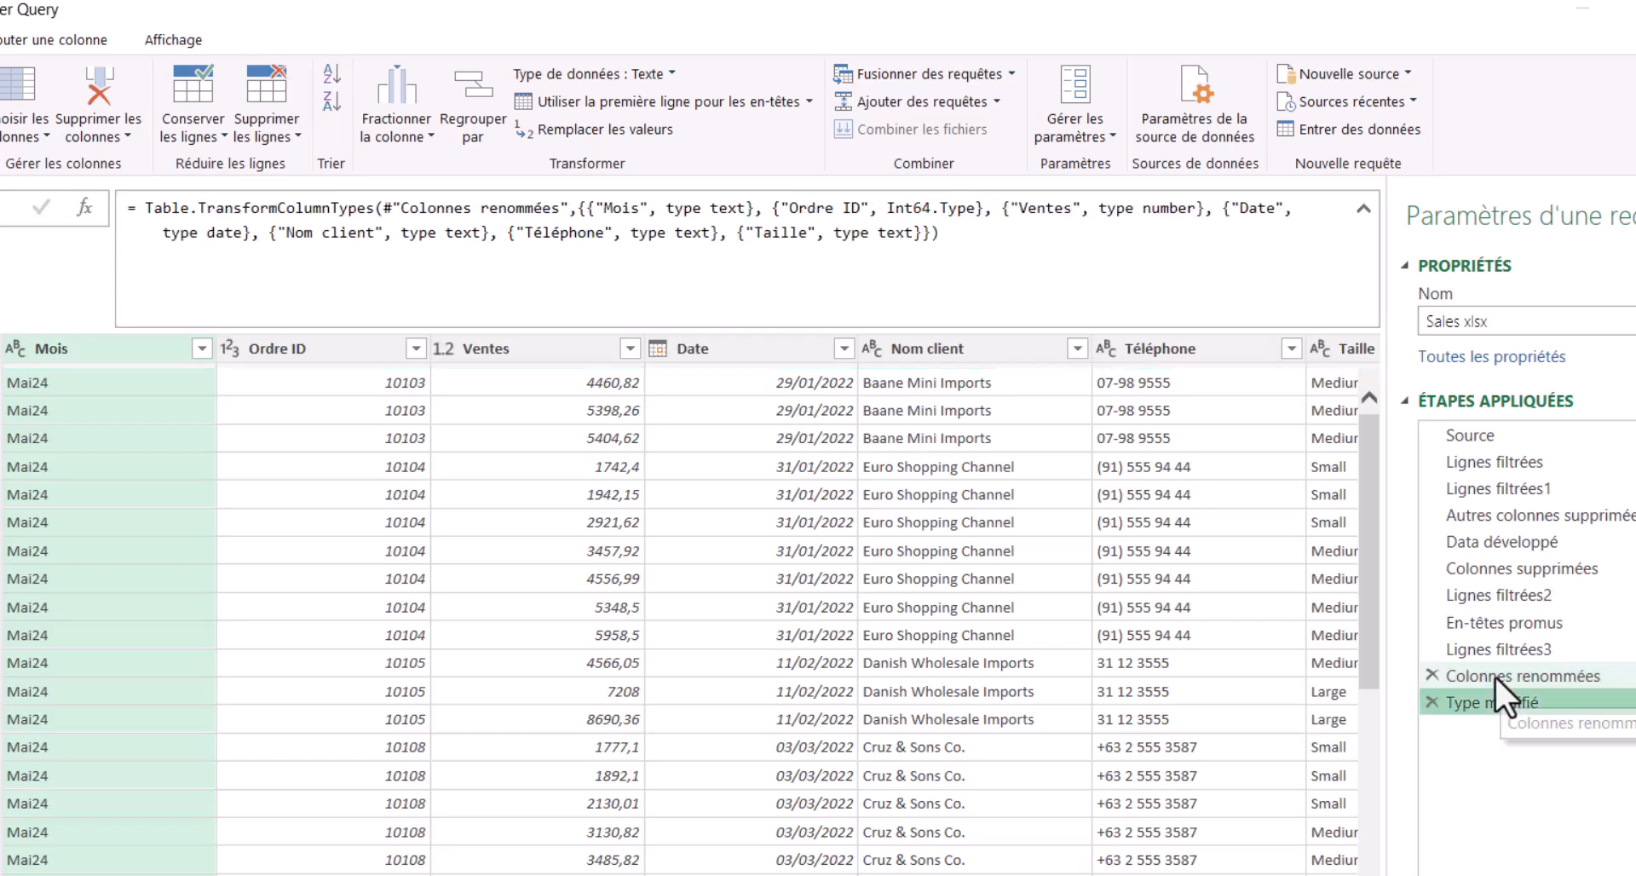
{"action": "left_click", "coordinate": [1494, 676]}
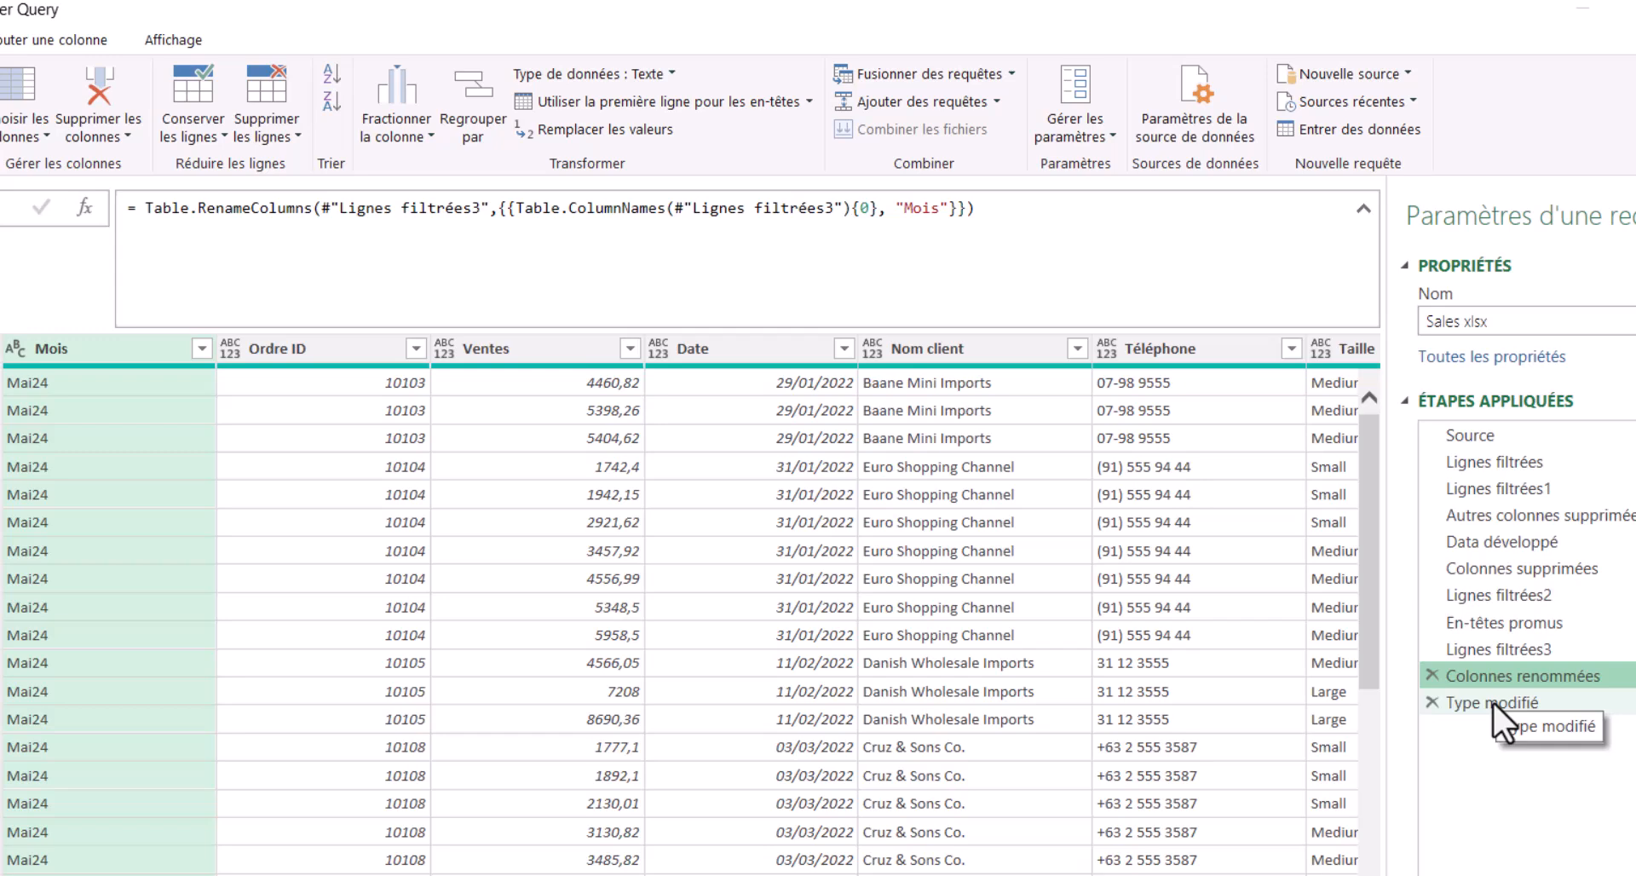
{"action": "left_click", "coordinate": [1491, 701]}
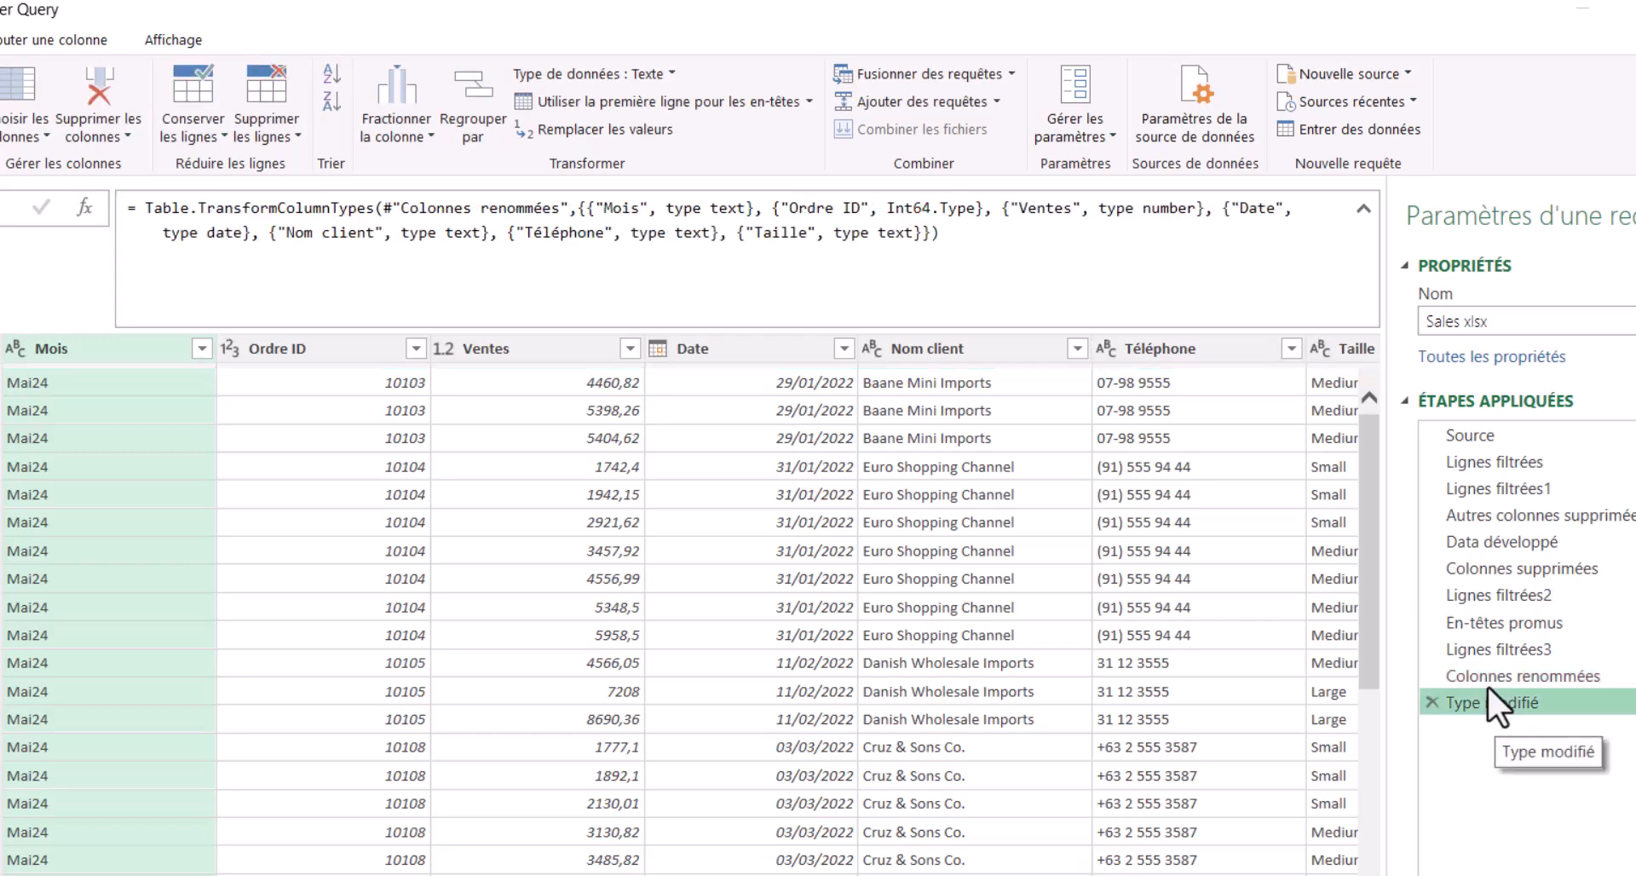
{"action": "left_click", "coordinate": [1485, 682]}
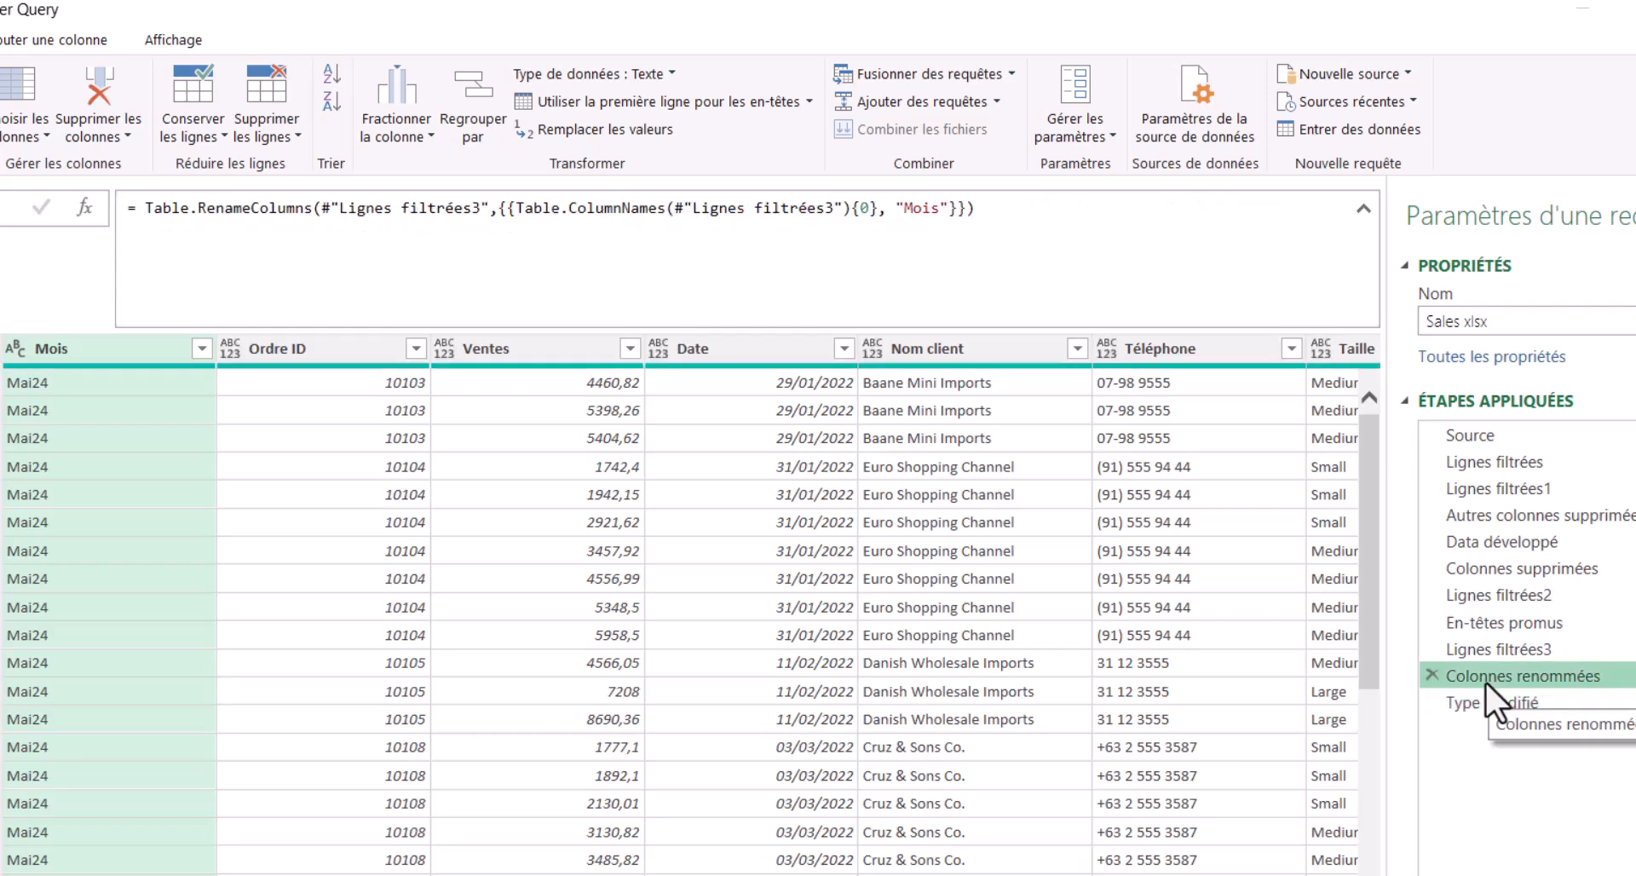
{"action": "left_click", "coordinate": [1473, 702]}
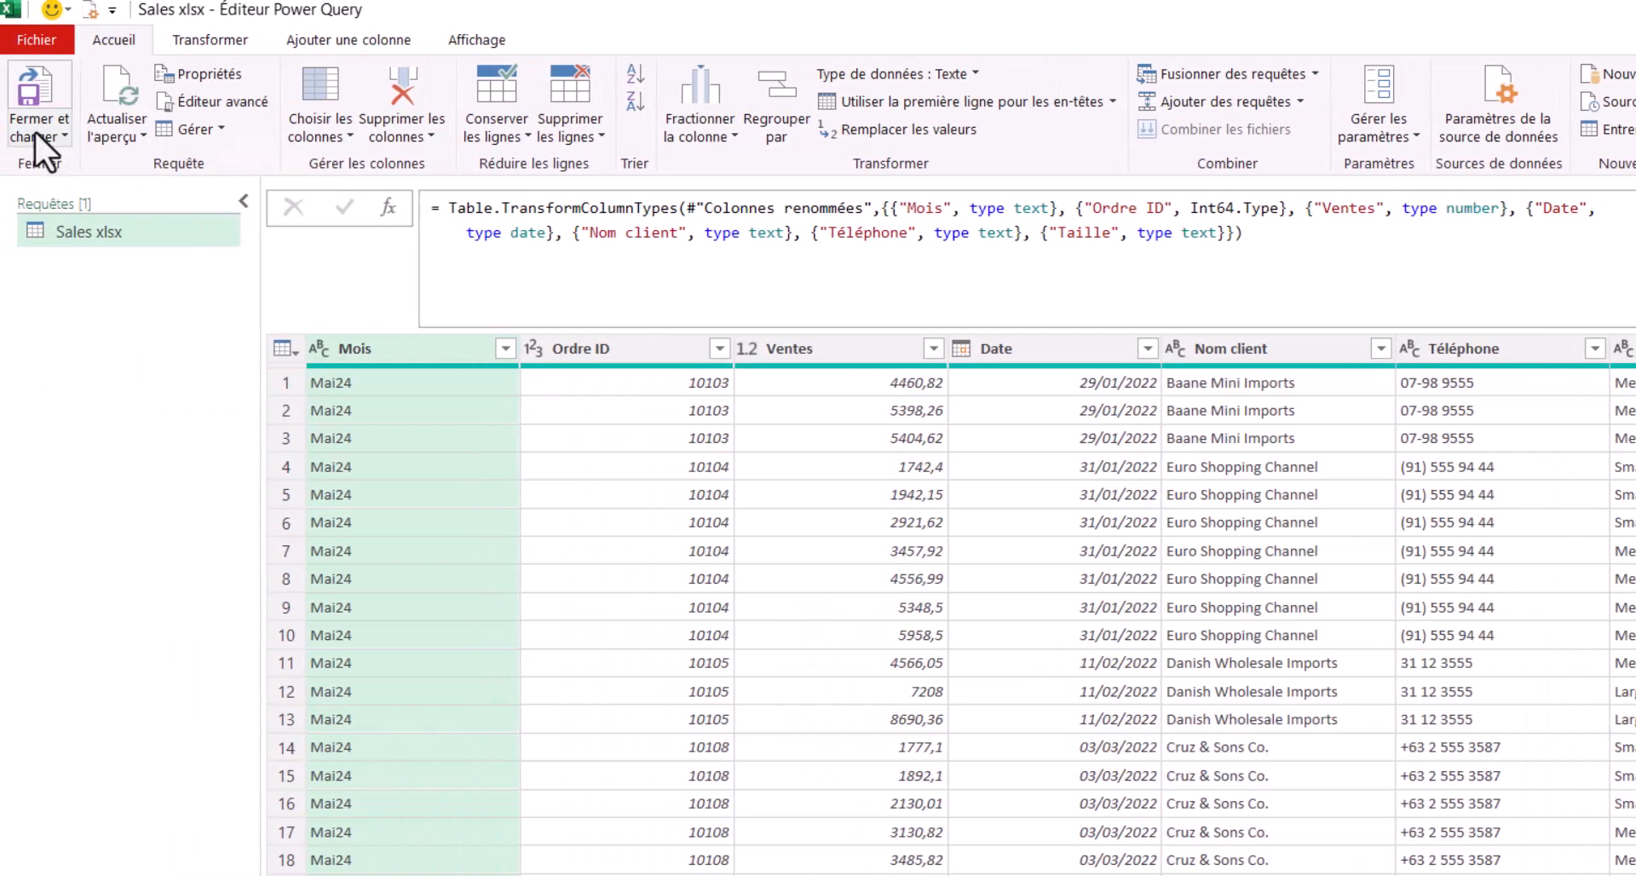
Close and load the Sales xlsx query into the worksheet and check the Mois column of the loaded table
{"action": "left_click", "coordinate": [39, 133]}
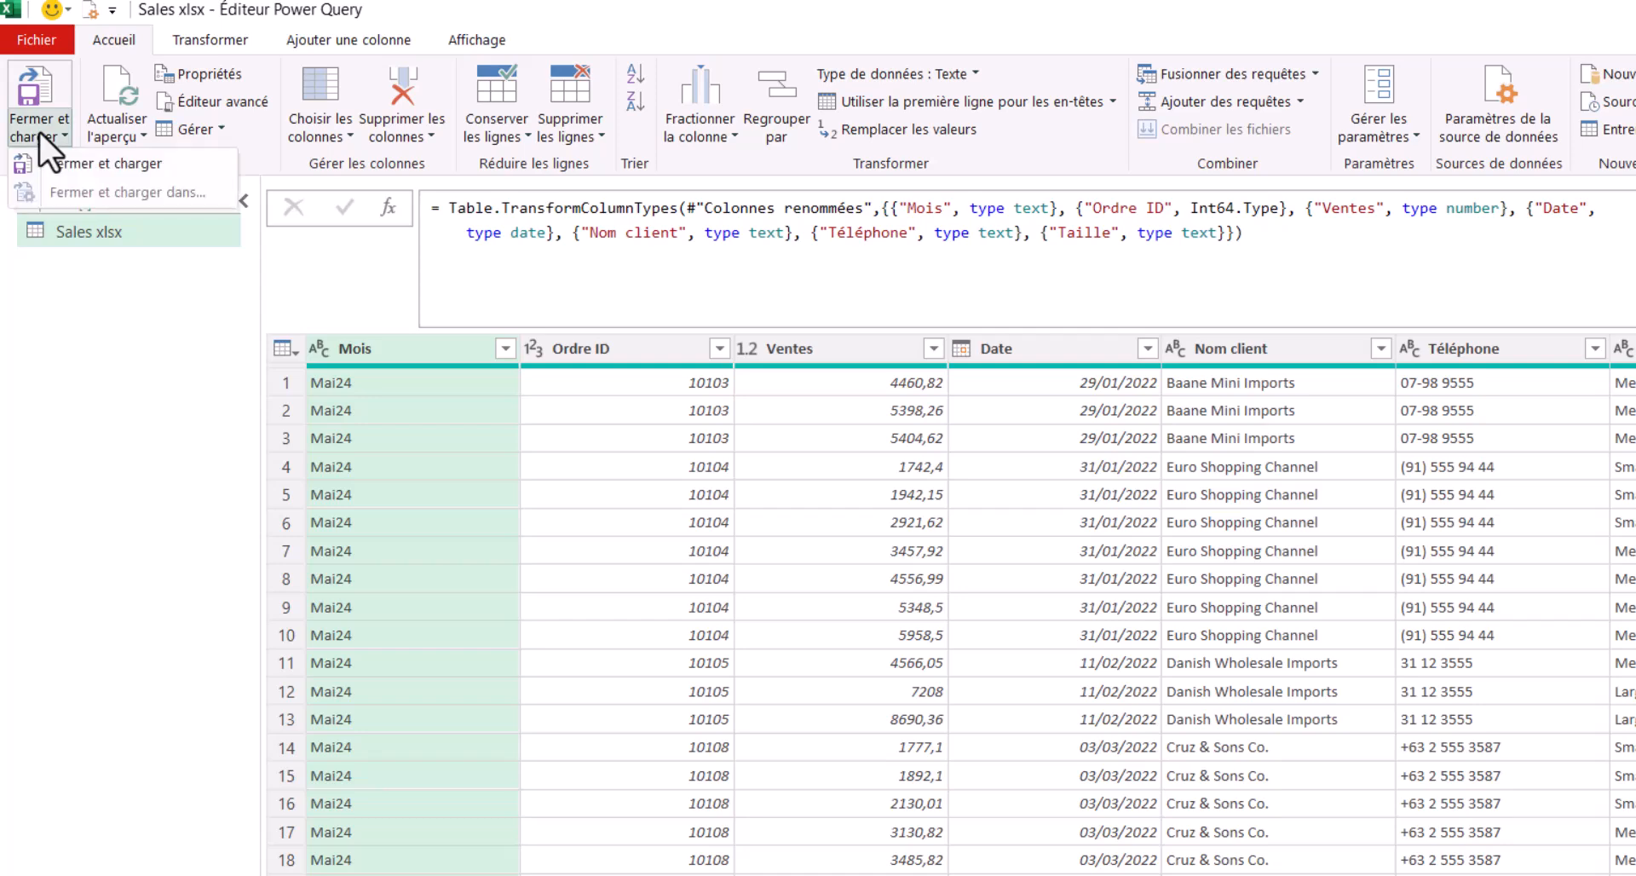
{"action": "left_click", "coordinate": [109, 163]}
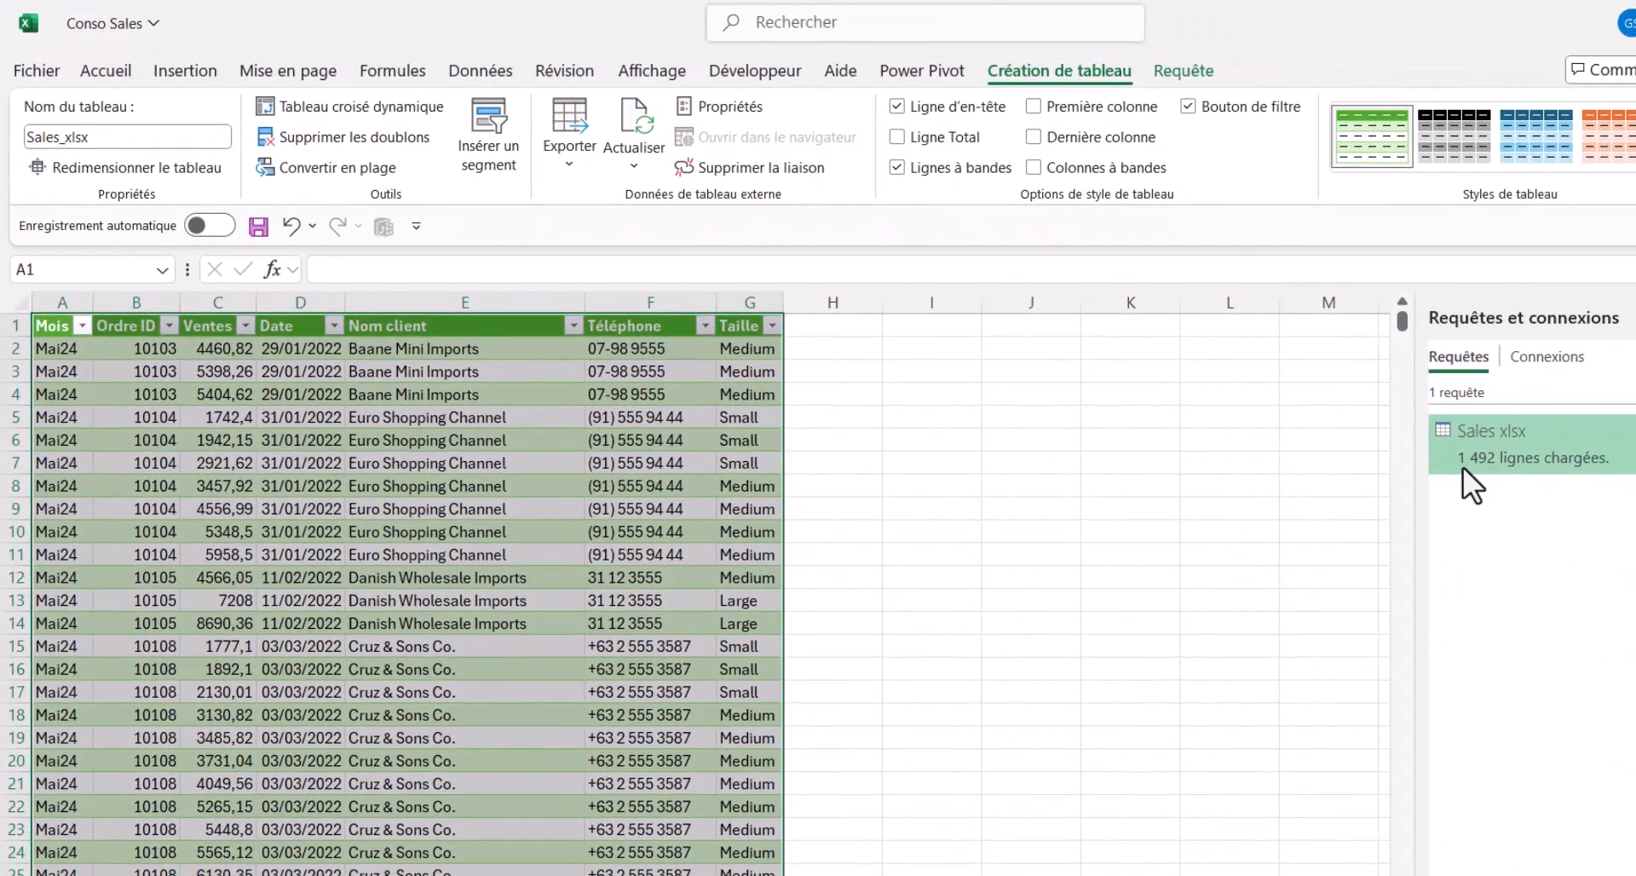
{"action": "mouse_move", "coordinate": [1619, 533]}
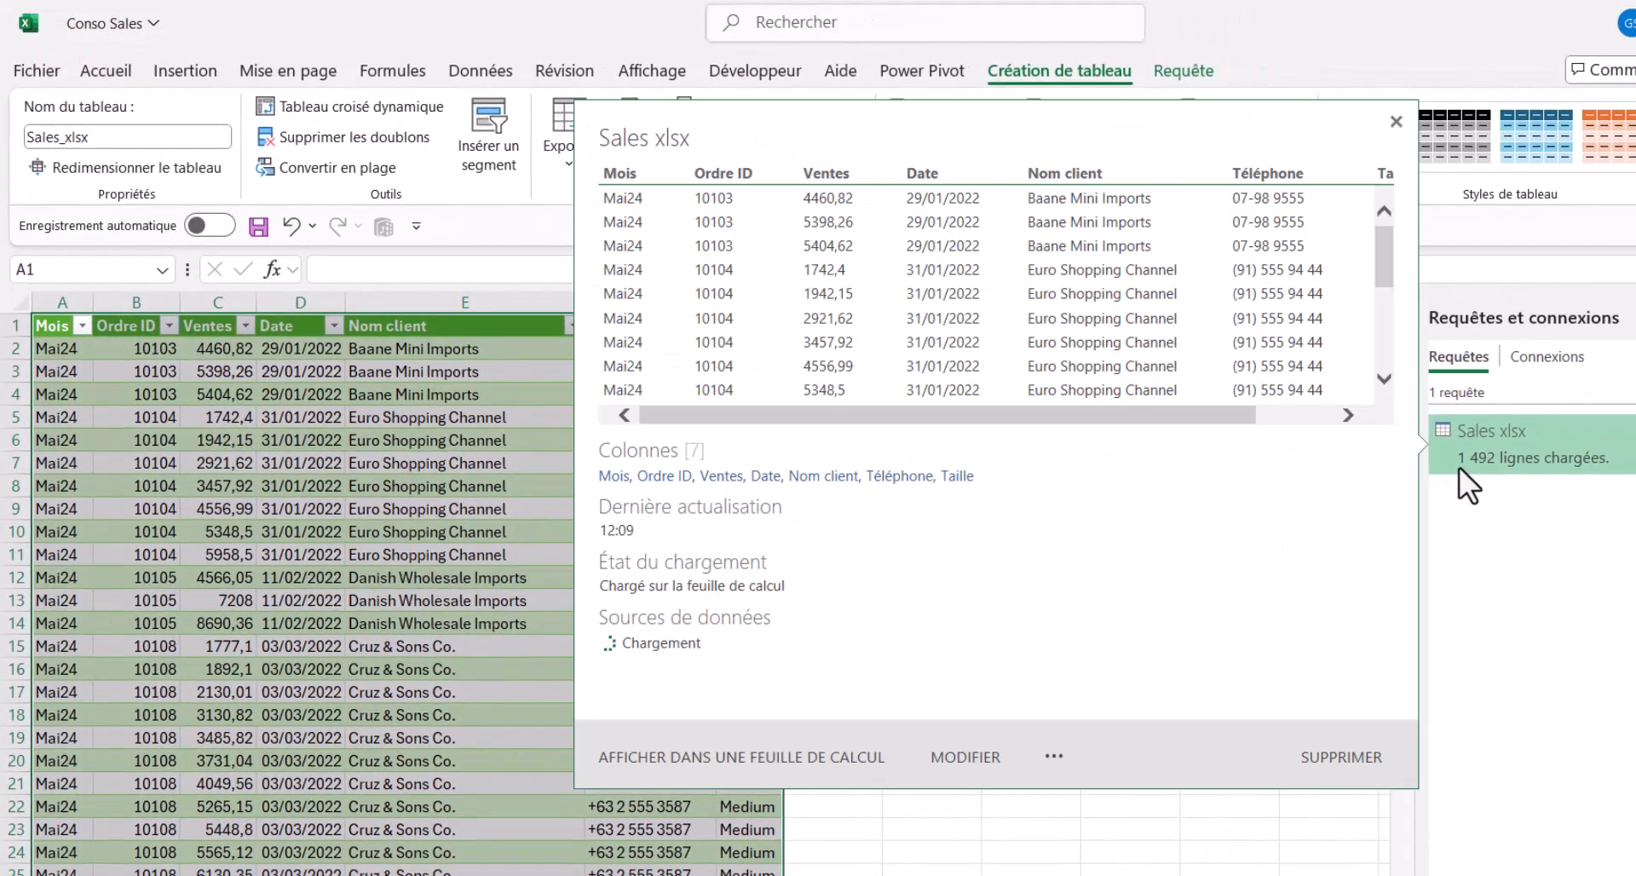
{"action": "left_click", "coordinate": [251, 507]}
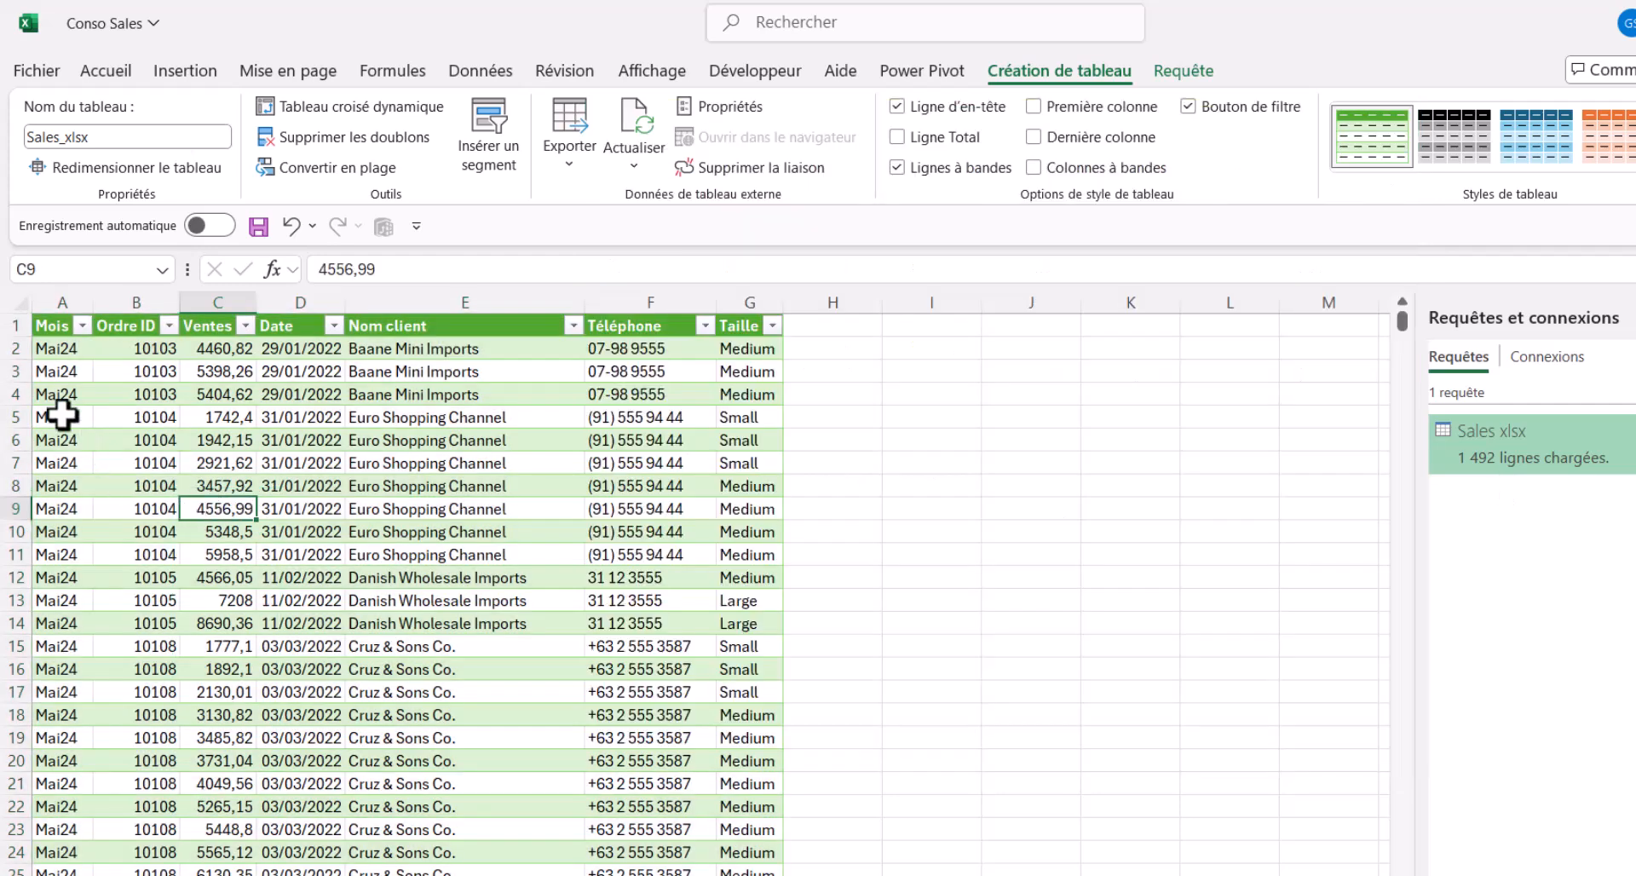
{"action": "left_click", "coordinate": [56, 394]}
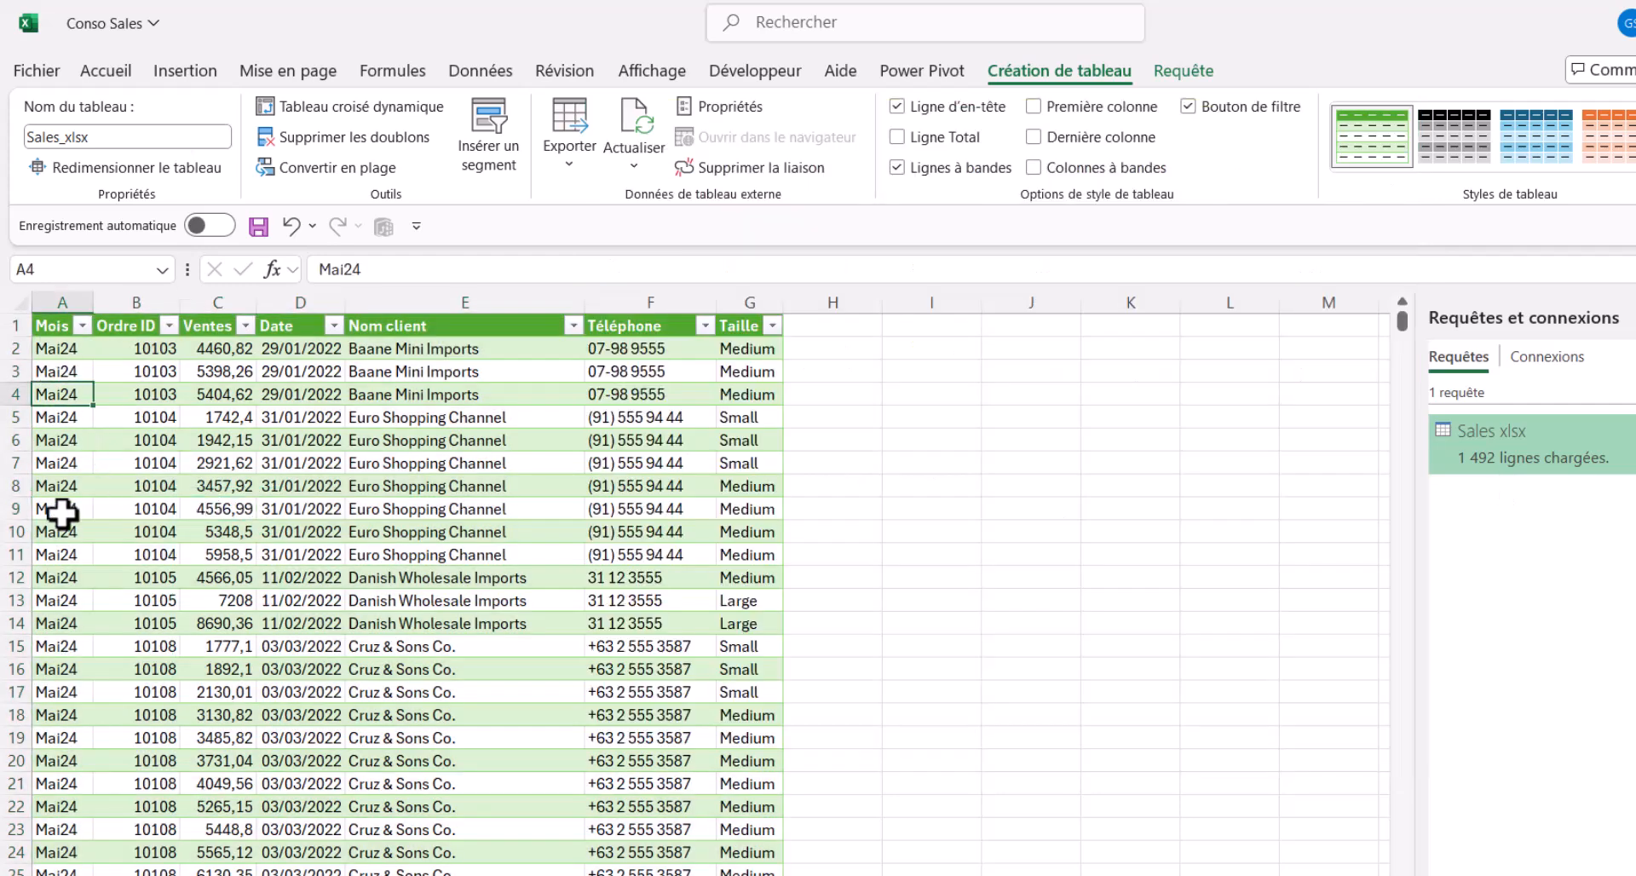